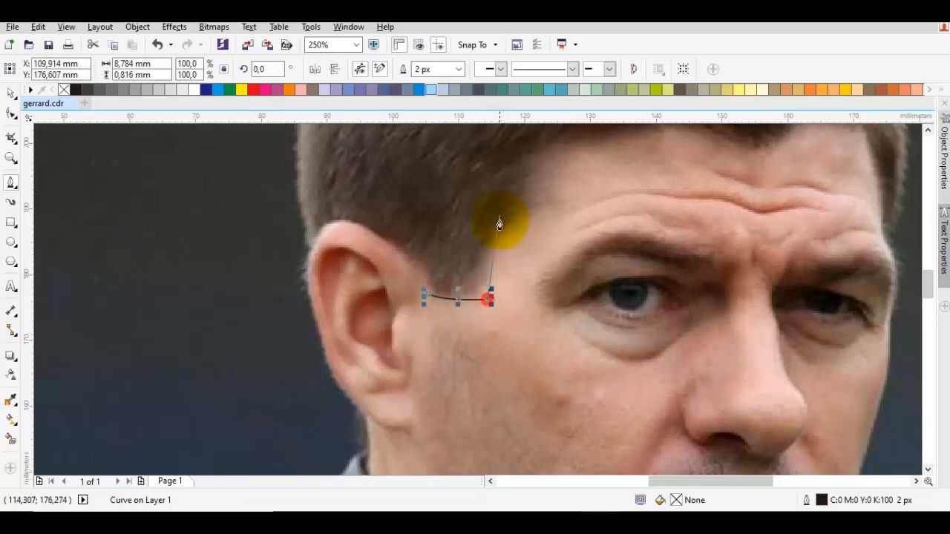
# Undo the thin curve drawn along the sideburn beside the ear.
pyautogui.moveTo(500, 223); pyautogui.dragTo(475, 306)
pyautogui.hotkey('ctrl', 'z')
pyautogui.scroll(-2, 630, 339)
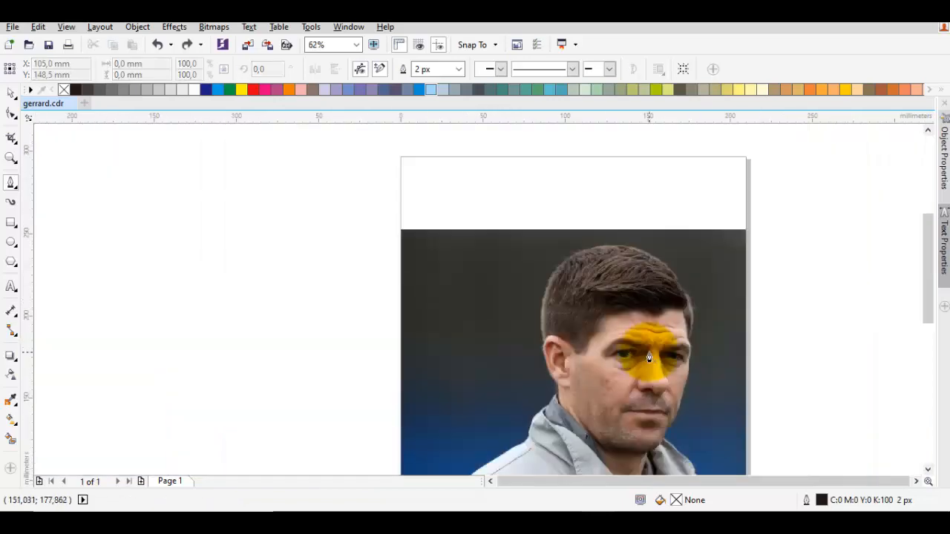
# Set the default outline width for new objects to 16 px with nothing selected.
pyautogui.moveTo(649, 353); pyautogui.dragTo(597, 315)
pyautogui.press('space')
pyautogui.click(762, 313)
pyautogui.click(825, 501)
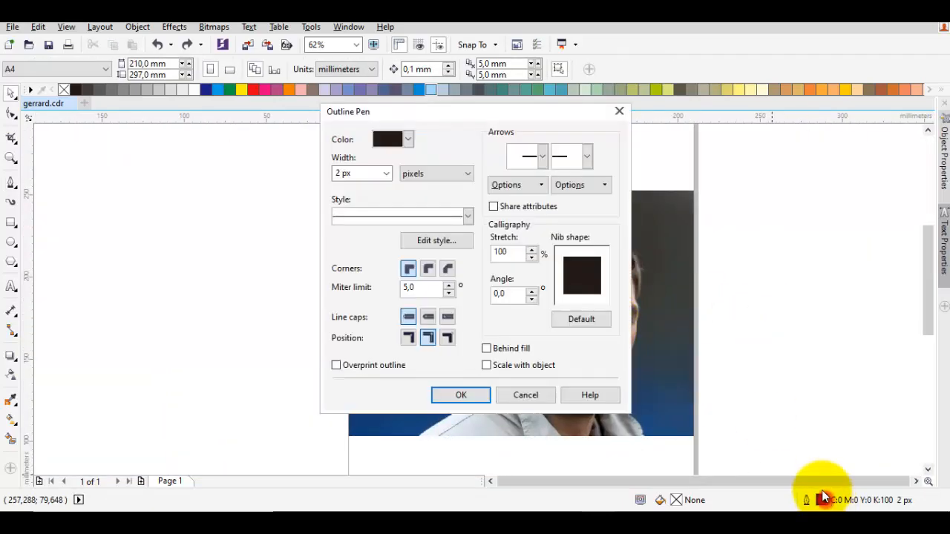
pyautogui.click(385, 174)
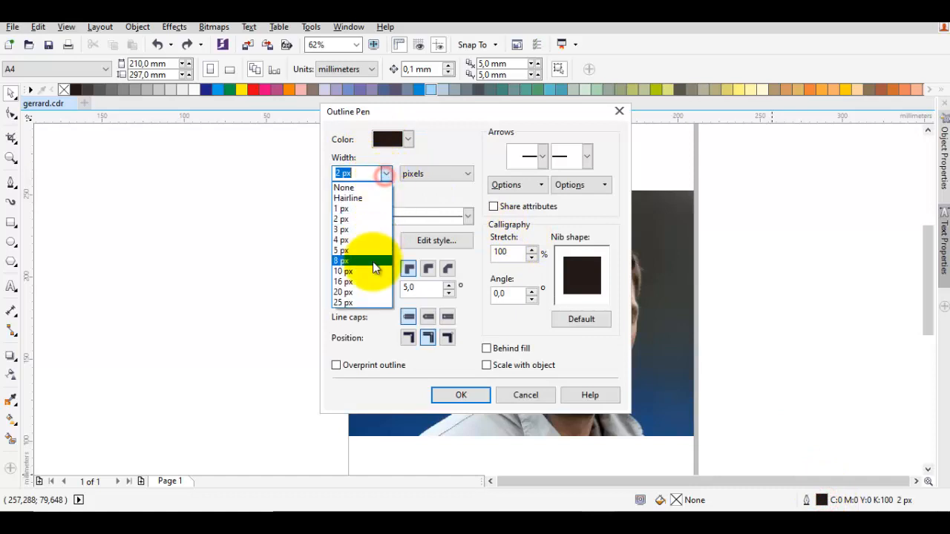
pyautogui.click(364, 282)
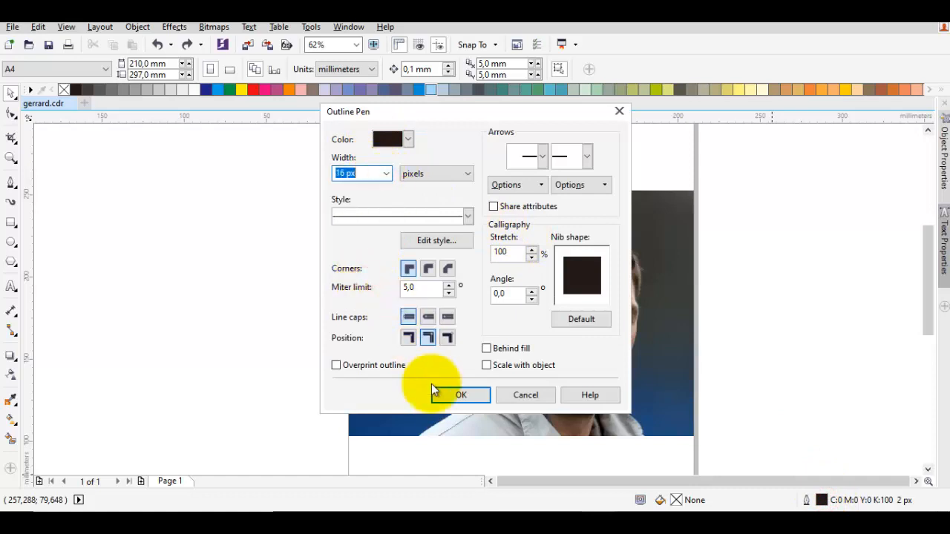
pyautogui.click(445, 394)
# Draw an arched upper-eyelid curve about 15 mm wide and 3.6 mm high over the eye nearer the ear.
pyautogui.scroll(3, 742, 384)
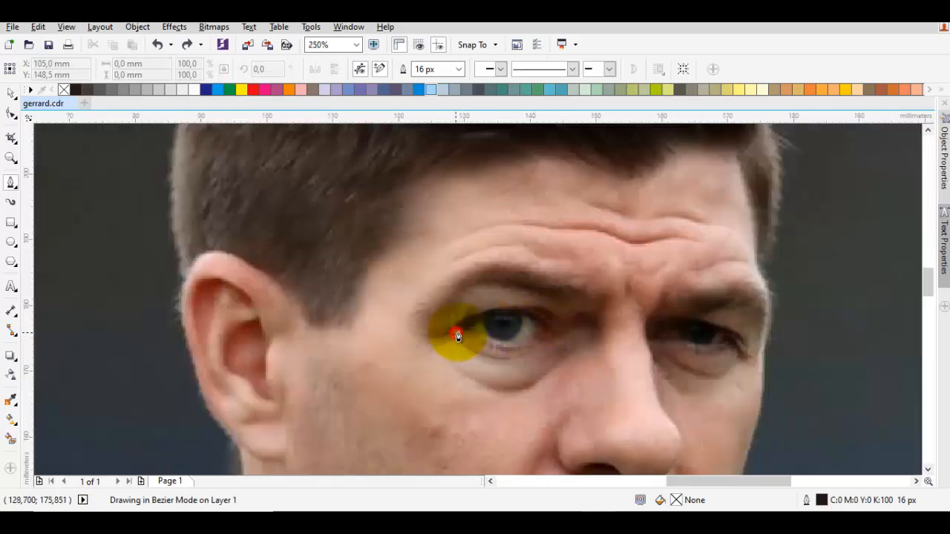
pyautogui.click(456, 332)
pyautogui.moveTo(554, 334); pyautogui.dragTo(601, 376)
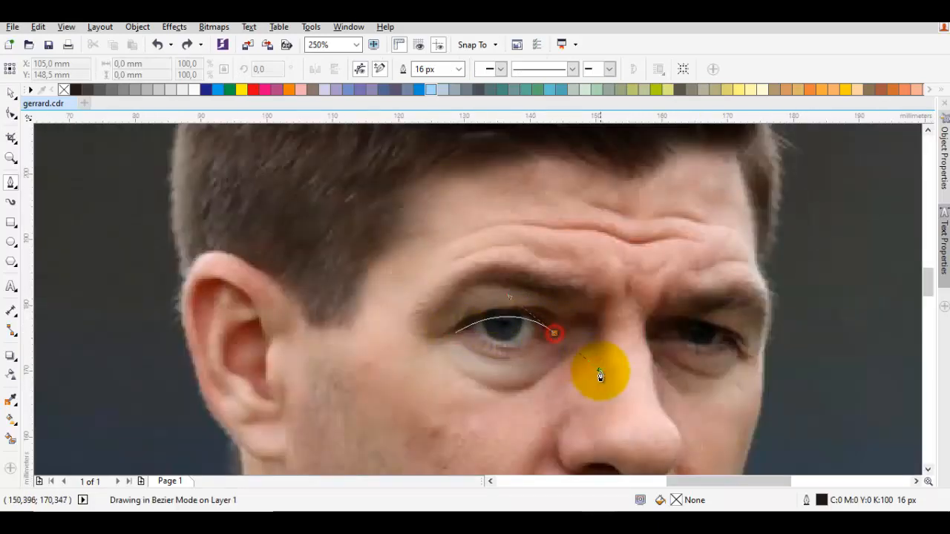
pyautogui.press('space')
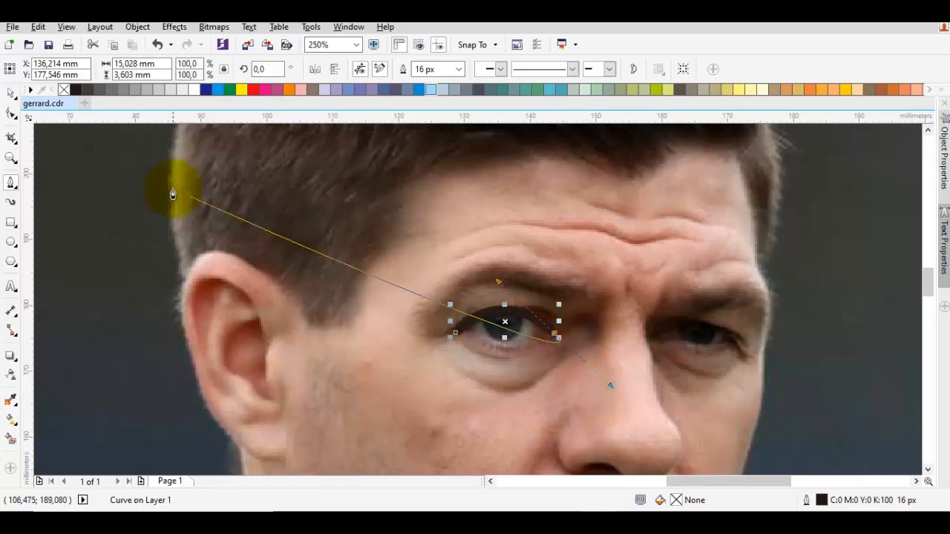
# Draw a circle about 5.1 mm across over that eye's iris, filled black with no outline.
pyautogui.click(11, 241)
pyautogui.scroll(4, 503, 319)
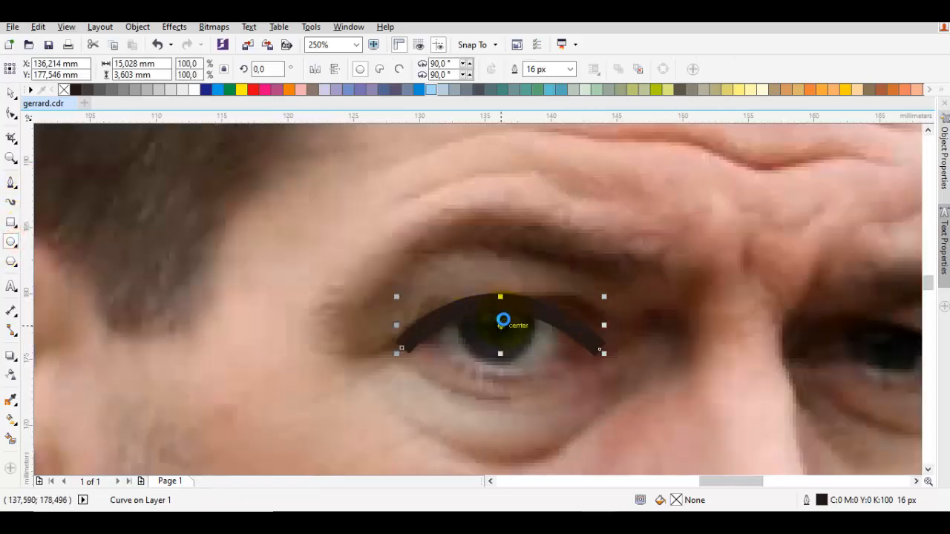
pyautogui.moveTo(510, 299); pyautogui.dragTo(583, 371)
pyautogui.click(74, 90)
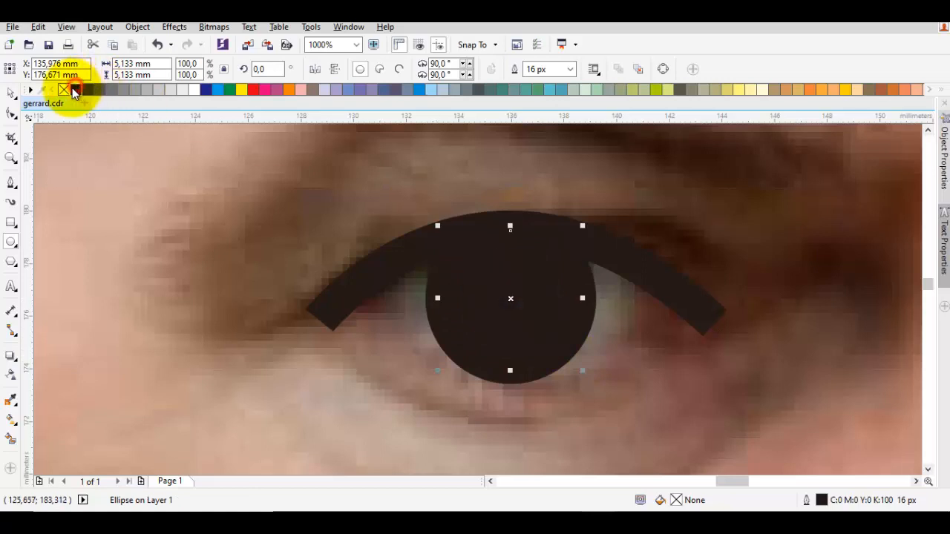
pyautogui.rightClick(64, 90)
# Adjust the iris circle's position under the eyelid curve and enlarge it to about 5.45 mm.
pyautogui.moveTo(527, 311); pyautogui.dragTo(525, 304)
pyautogui.moveTo(583, 360); pyautogui.dragTo(586, 363)
pyautogui.scroll(-1, 568, 306)
pyautogui.moveTo(604, 292); pyautogui.dragTo(312, 269)
pyautogui.press('Escape')
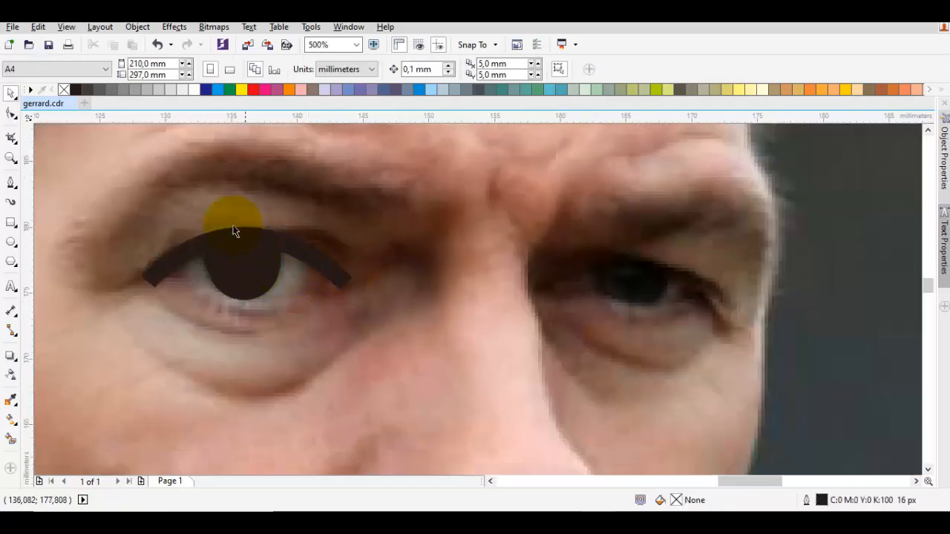
# Draw an arched eyebrow curve about 21 mm wide and 5.5 mm high above the finished eye.
pyautogui.moveTo(203, 200); pyautogui.dragTo(229, 227)
pyautogui.press('F5')
pyautogui.click(126, 275)
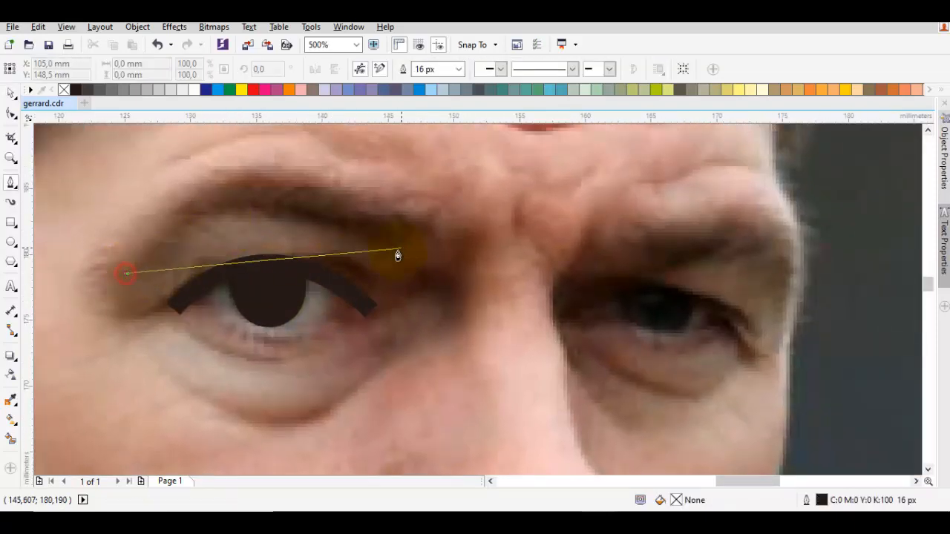
pyautogui.moveTo(402, 239)
pyautogui.mouseDown()
pyautogui.moveTo(542, 327)
pyautogui.moveTo(609, 342)
pyautogui.mouseUp()
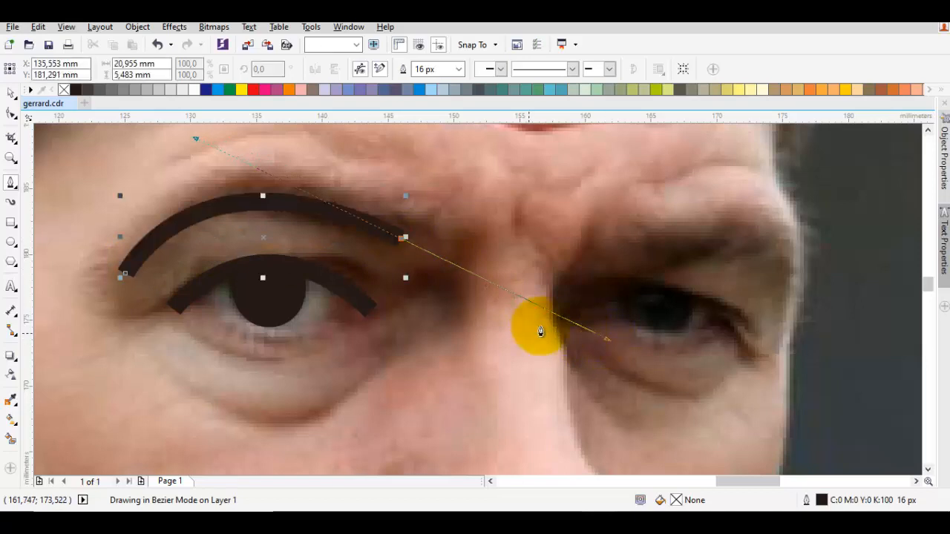
pyautogui.press('space')
pyautogui.press('Escape')
# Copy the black iris circle onto the far eye and shrink the copy to about 4.7 mm.
pyautogui.moveTo(273, 306); pyautogui.dragTo(653, 331)
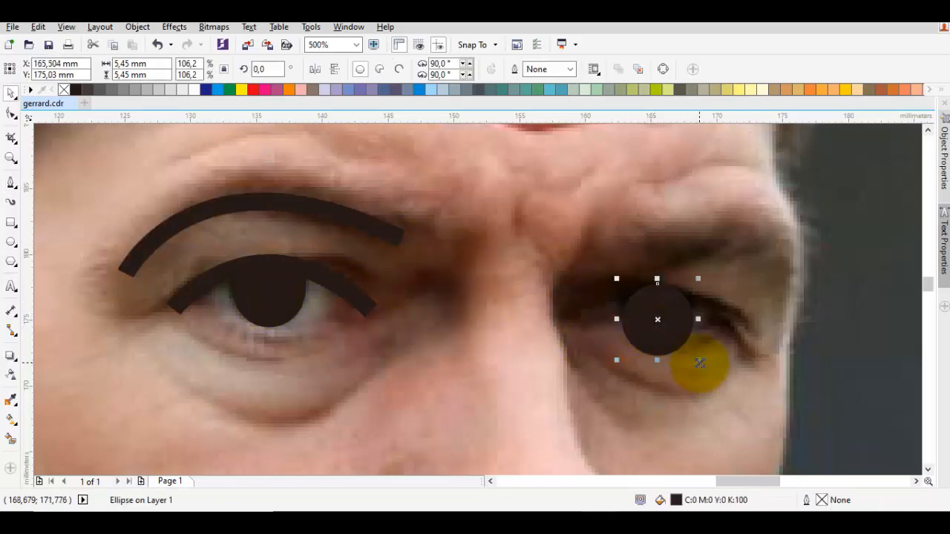
pyautogui.moveTo(698, 361); pyautogui.dragTo(693, 355)
# Draw an arched upper-eyelid curve over the far eye, from its inner to its outer corner.
pyautogui.press('space')
pyautogui.click(574, 321)
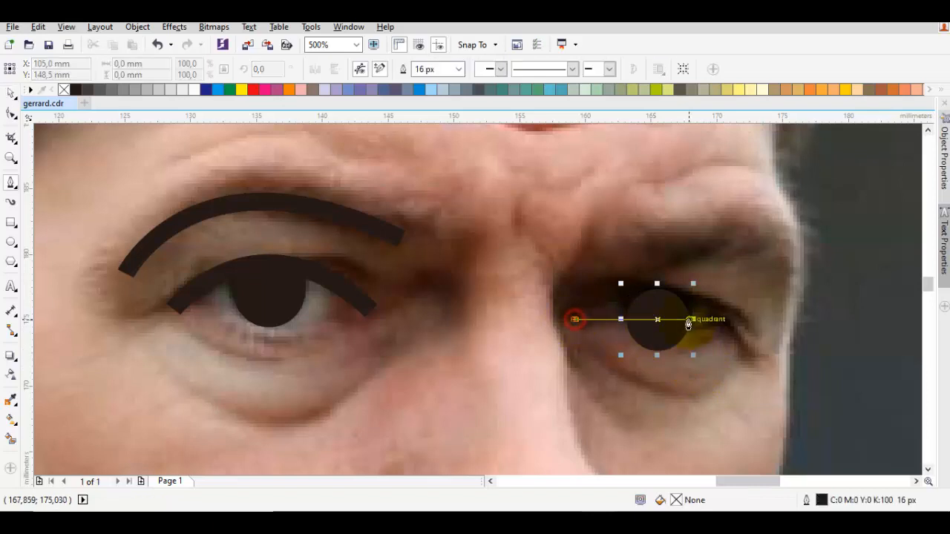
pyautogui.moveTo(718, 325); pyautogui.dragTo(791, 396)
pyautogui.press('space')
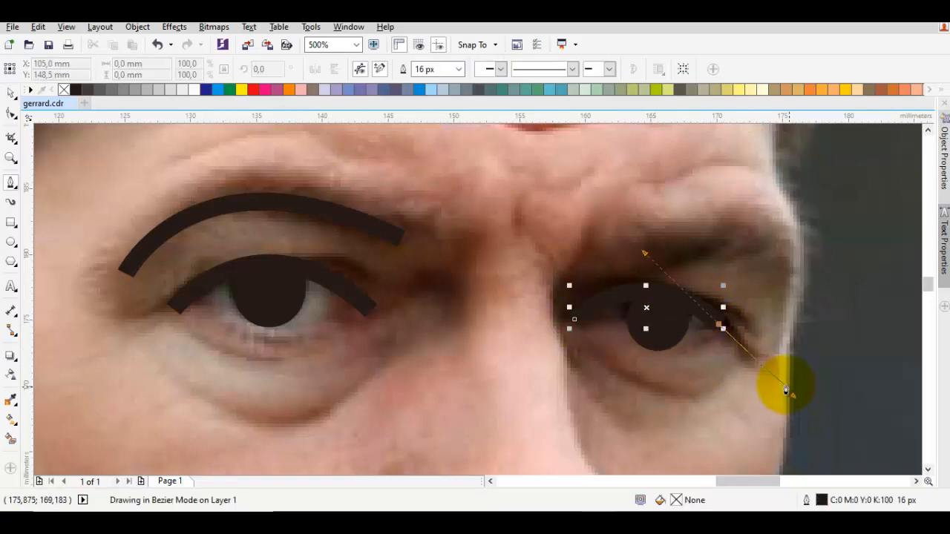
pyautogui.click(789, 389)
pyautogui.scroll(1, 698, 334)
# Move the far eye's iris circle slightly upward and toward the nose.
pyautogui.press('space')
pyautogui.click(654, 331)
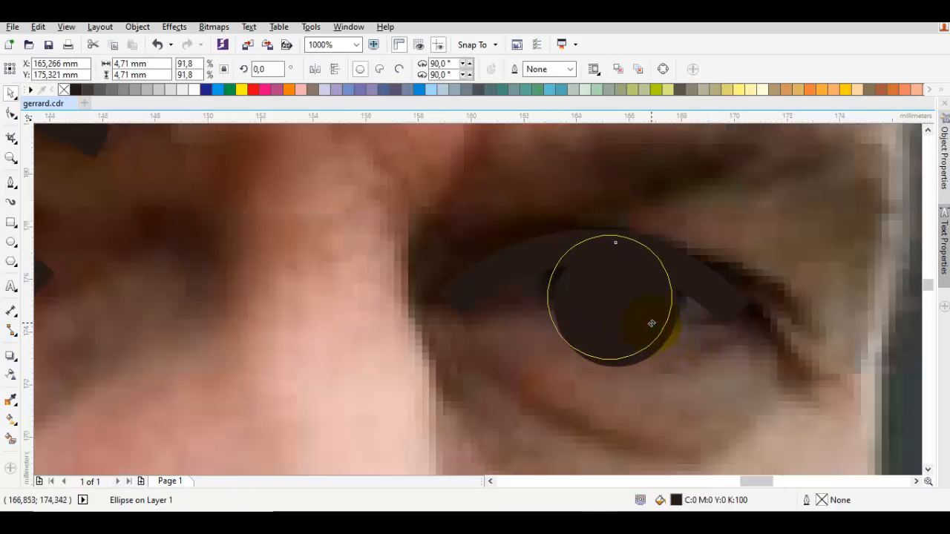
pyautogui.press('space')
# Trace the nose with one curve from between the eyes, down the bridge and around the tip to the nostril.
pyautogui.scroll(-2, 638, 319)
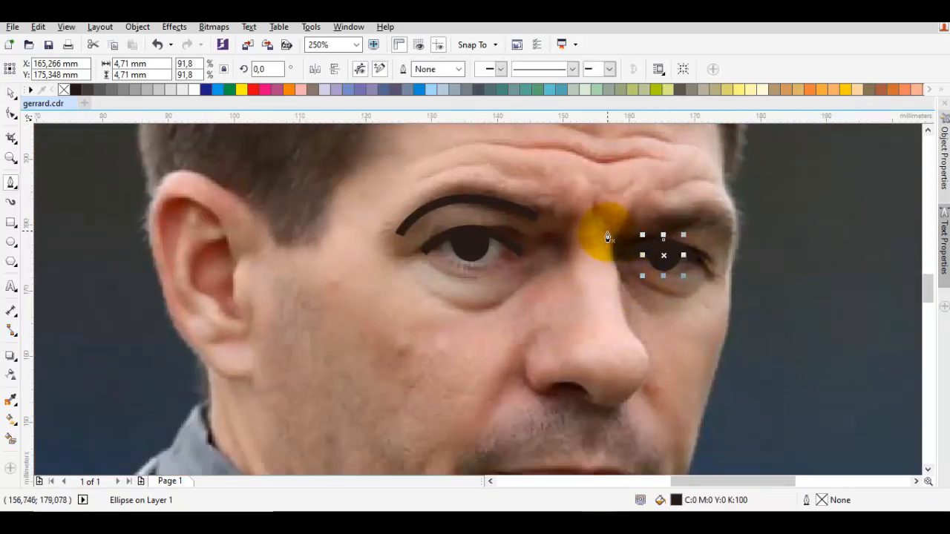
pyautogui.moveTo(607, 233); pyautogui.dragTo(611, 294)
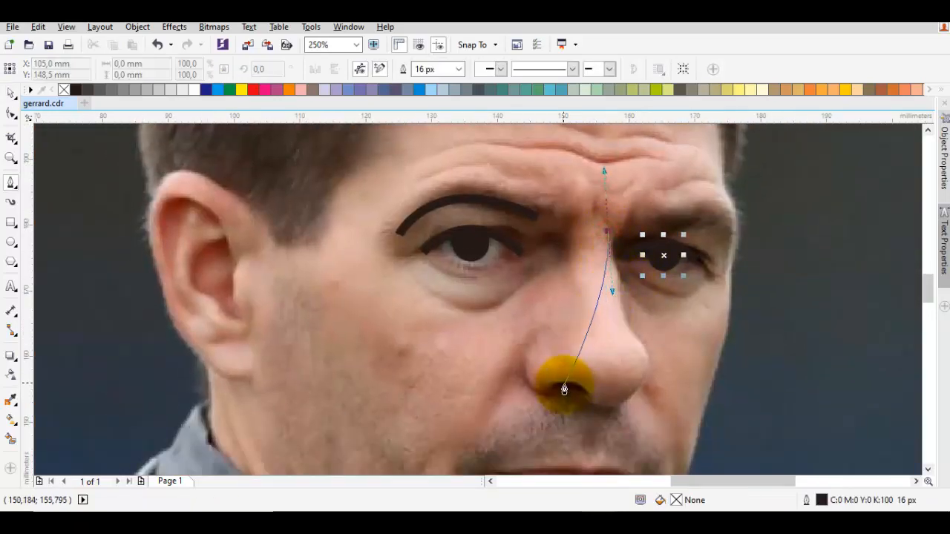
pyautogui.moveTo(564, 390); pyautogui.dragTo(422, 321)
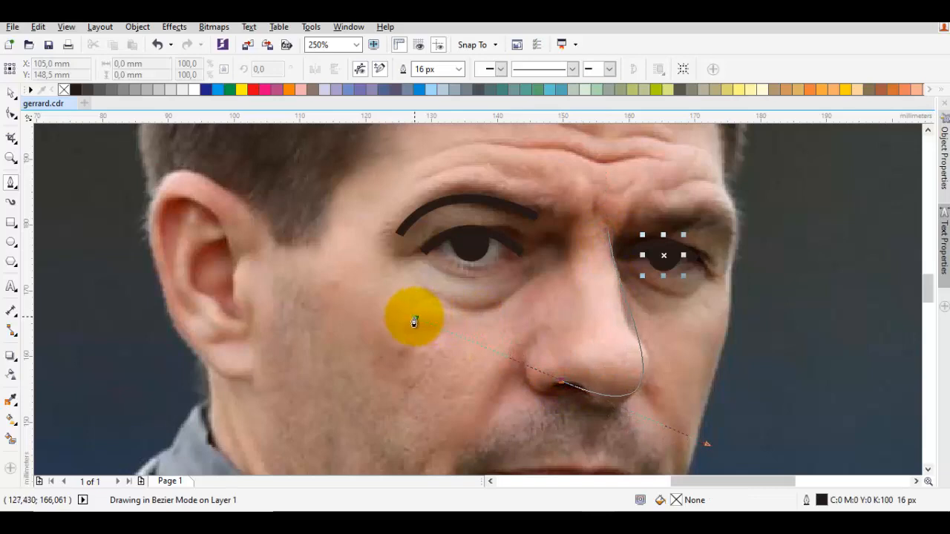
pyautogui.press('space')
pyautogui.click(642, 301)
# Trace the line between the lips as a gentle curve from one mouth corner to the other.
pyautogui.moveTo(637, 301); pyautogui.dragTo(643, 244)
pyautogui.press('space')
pyautogui.moveTo(586, 340); pyautogui.dragTo(586, 268)
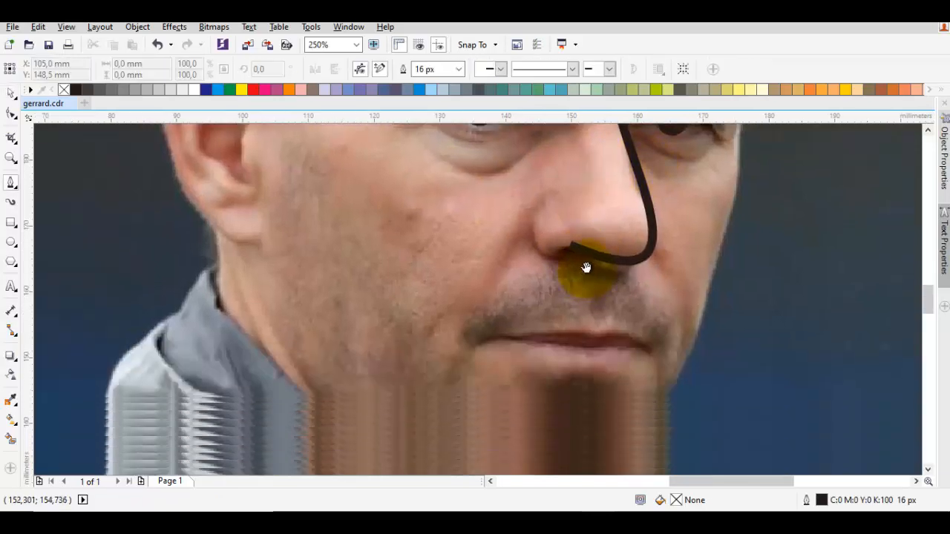
pyautogui.moveTo(495, 319); pyautogui.dragTo(620, 334)
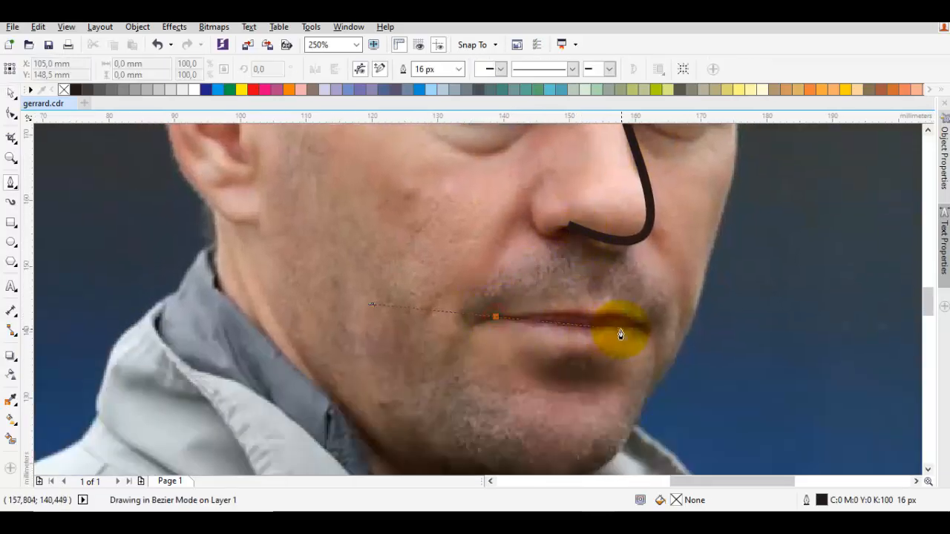
pyautogui.doubleClick(639, 332)
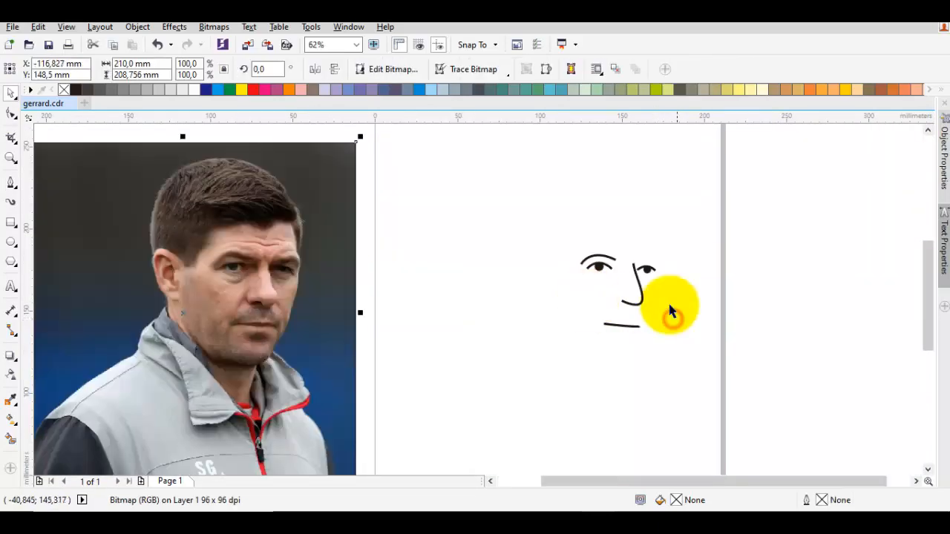
# Undo the sideways move of the reference photo.
pyautogui.click(699, 312)
pyautogui.hotkey('ctrl', 'z')
pyautogui.scroll(4, 616, 272)
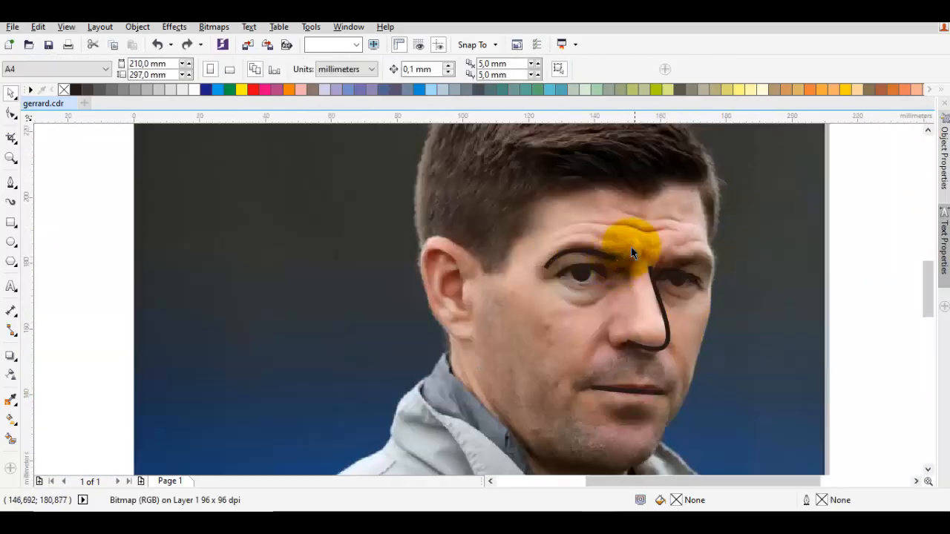
pyautogui.scroll(4, 627, 257)
pyautogui.scroll(-8, 636, 259)
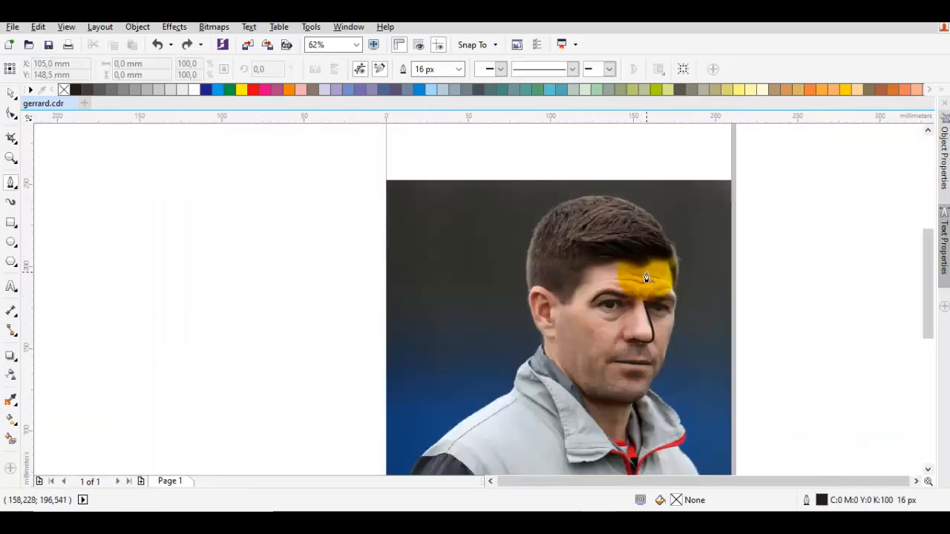
# Trace the hairline from the far side of the fringe across the forehead, down the temple and sideburn, and over the ear.
pyautogui.scroll(8, 646, 272)
pyautogui.moveTo(672, 239); pyautogui.dragTo(630, 314)
pyautogui.moveTo(547, 247); pyautogui.dragTo(494, 272)
pyautogui.hscroll(-3, 557, 248)
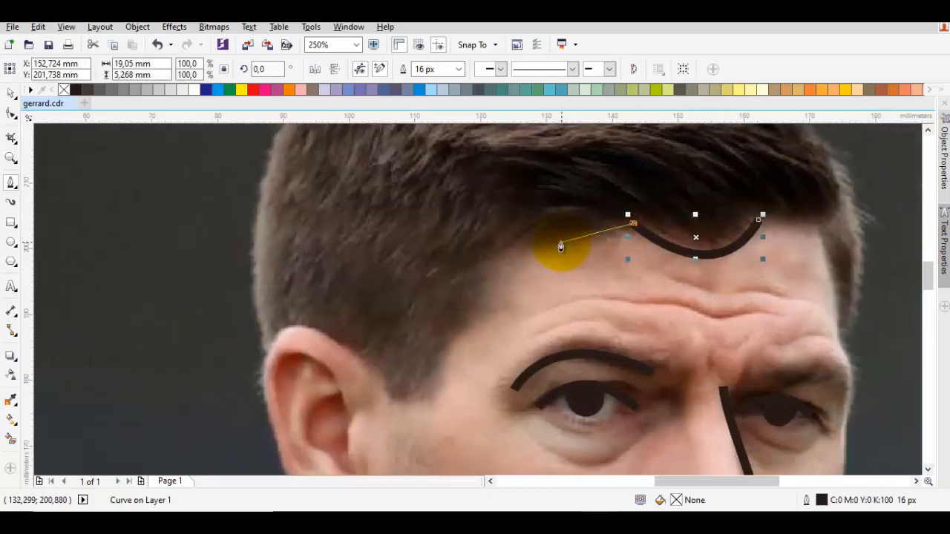
pyautogui.moveTo(537, 236); pyautogui.dragTo(479, 221)
pyautogui.scroll(-2, 472, 297)
pyautogui.moveTo(495, 253); pyautogui.dragTo(439, 351)
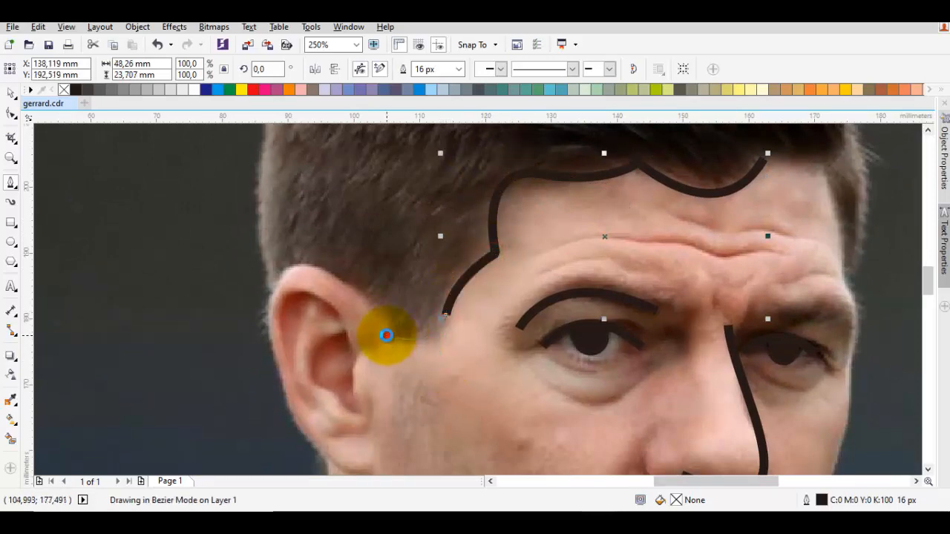
pyautogui.moveTo(386, 335); pyautogui.dragTo(291, 255)
pyautogui.scroll(-2, 268, 302)
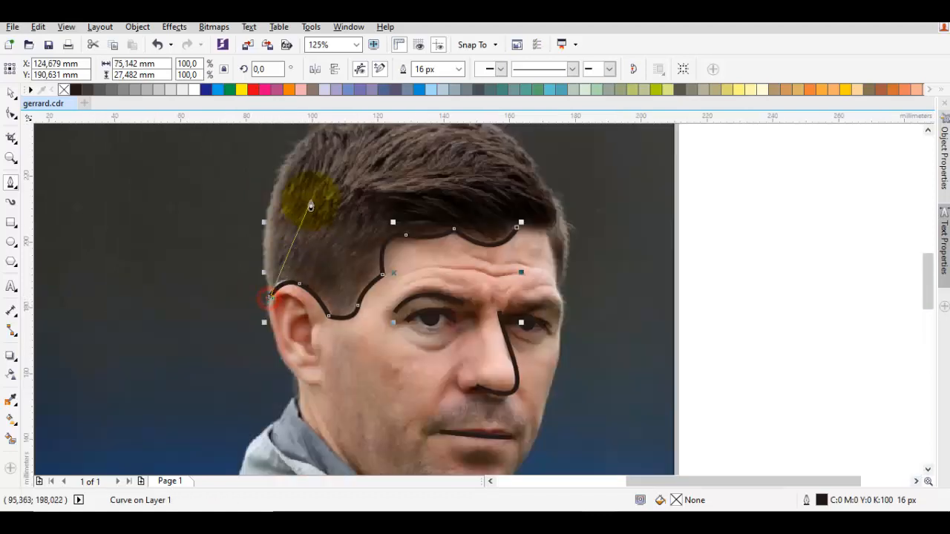
# Continue the hair outline over the crown and down the far temple, closing it at the starting point on the fringe.
pyautogui.moveTo(349, 194)
pyautogui.mouseDown()
pyautogui.moveTo(454, 168)
pyautogui.moveTo(502, 184)
pyautogui.moveTo(495, 198)
pyautogui.mouseUp()
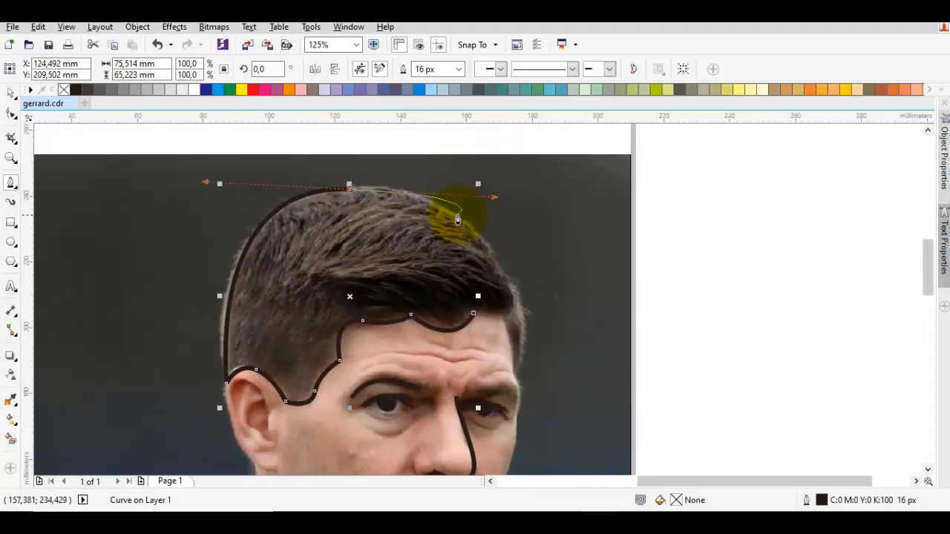
pyautogui.moveTo(503, 279)
pyautogui.mouseDown()
pyautogui.moveTo(523, 305)
pyautogui.moveTo(525, 360)
pyautogui.moveTo(519, 300)
pyautogui.mouseUp()
pyautogui.scroll(2, 522, 304)
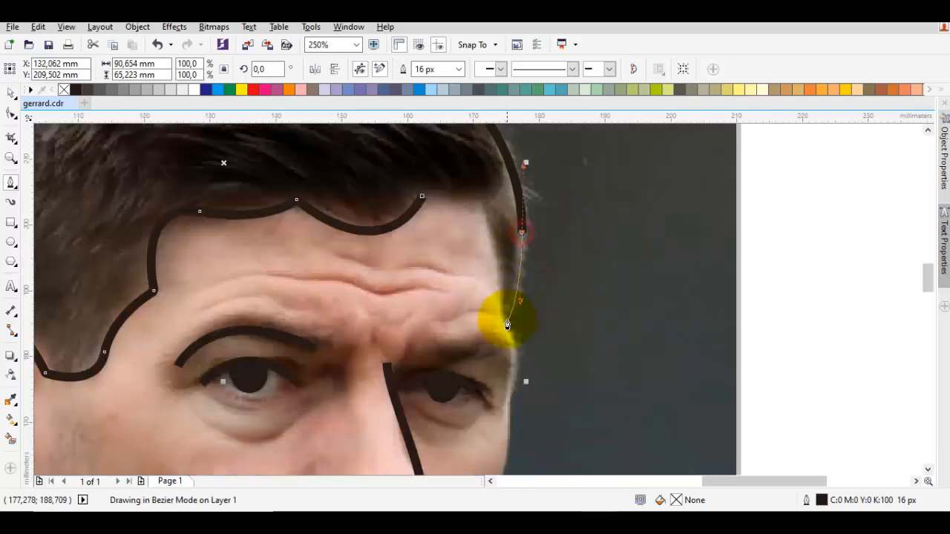
pyautogui.click(505, 330)
pyautogui.moveTo(490, 244); pyautogui.dragTo(476, 205)
pyautogui.moveTo(422, 197); pyautogui.dragTo(434, 214)
# Draw a curved strand line about 33 mm wide and 10.6 mm high inside the hair, sweeping down to the forehead hairline.
pyautogui.scroll(-1, 449, 204)
pyautogui.moveTo(342, 191)
pyautogui.mouseDown()
pyautogui.moveTo(378, 207)
pyautogui.moveTo(378, 188)
pyautogui.mouseUp()
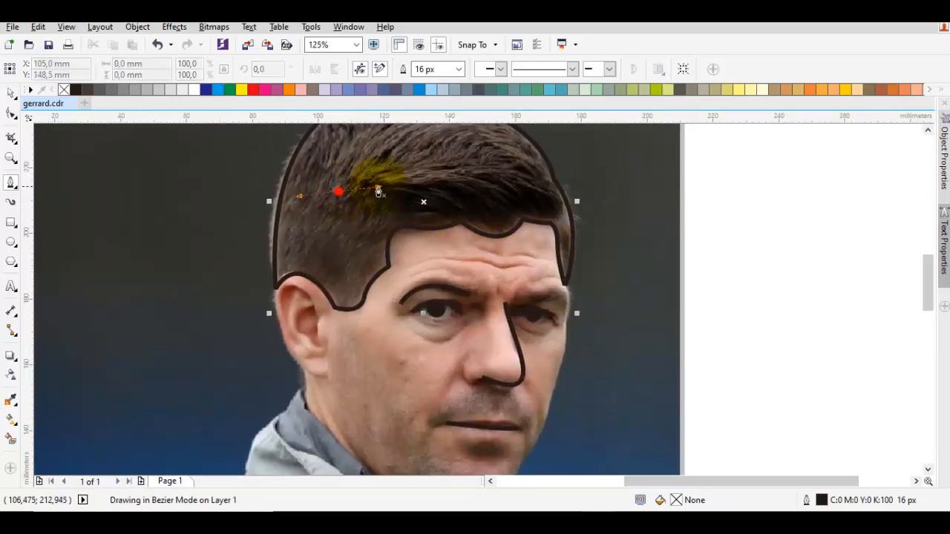
pyautogui.doubleClick(446, 225)
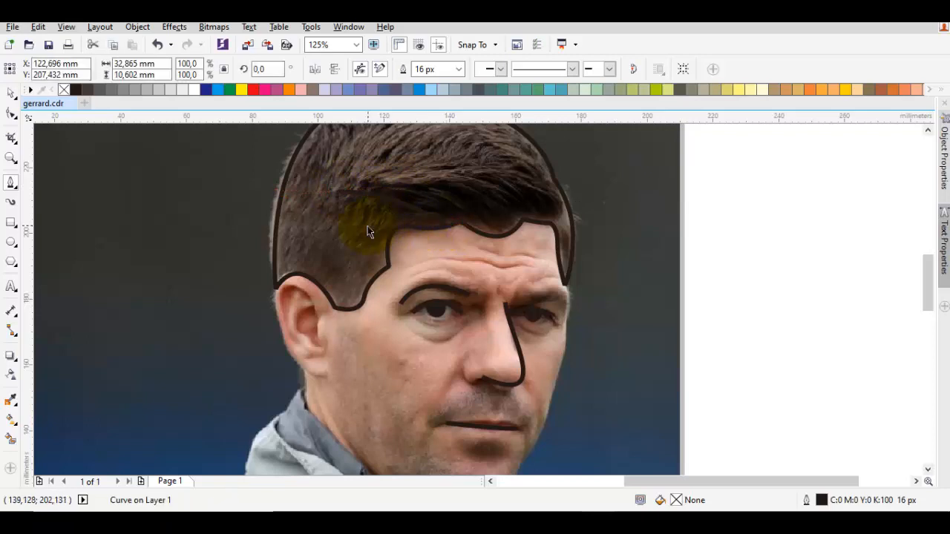
pyautogui.press('Escape')
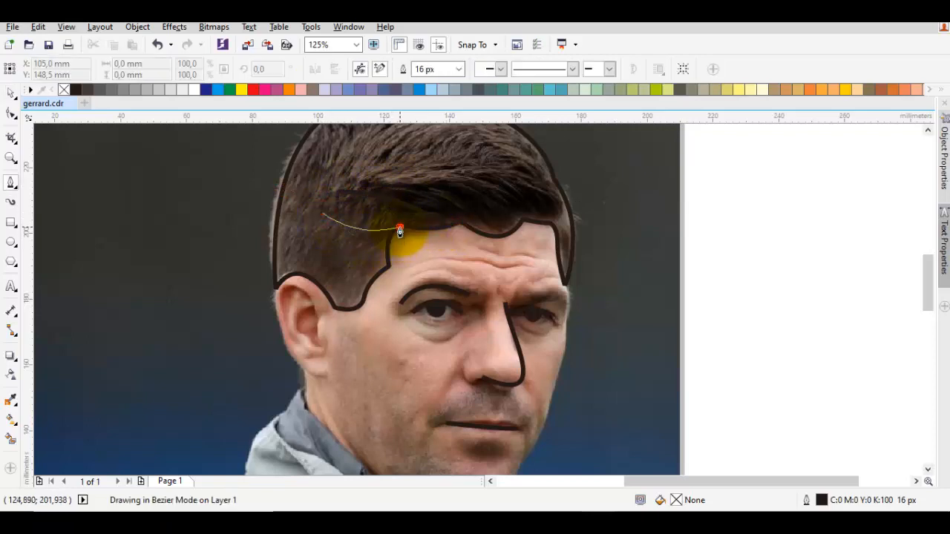
# Finish a second, lower strand curve running from the side of the hair to the hairline at the temple.
pyautogui.doubleClick(400, 228)
pyautogui.press('space')
pyautogui.press('Escape')
# Draw two curved strand lines above the fringe toward the far side, the lower about 21 mm wide and 7.7 mm high.
pyautogui.moveTo(460, 199); pyautogui.dragTo(435, 201)
pyautogui.press('space')
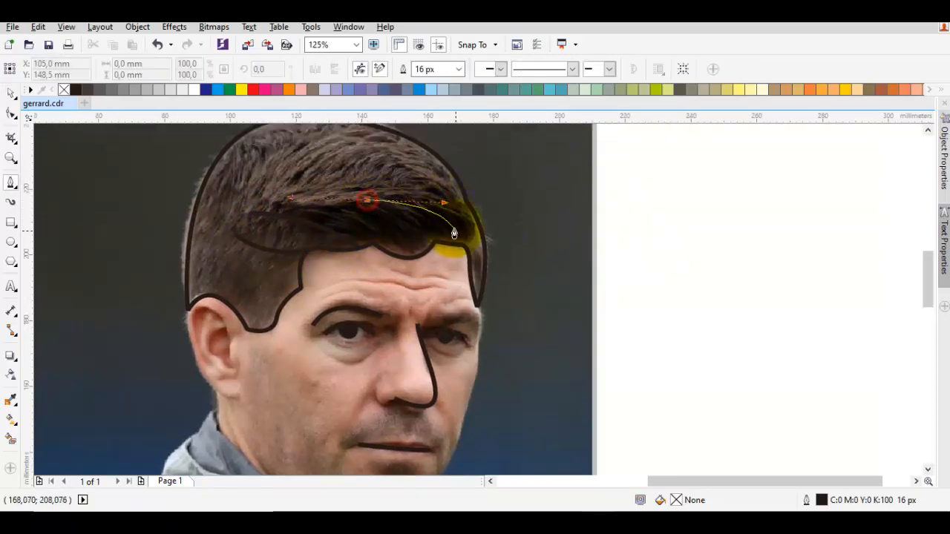
pyautogui.doubleClick(457, 248)
pyautogui.press('Escape')
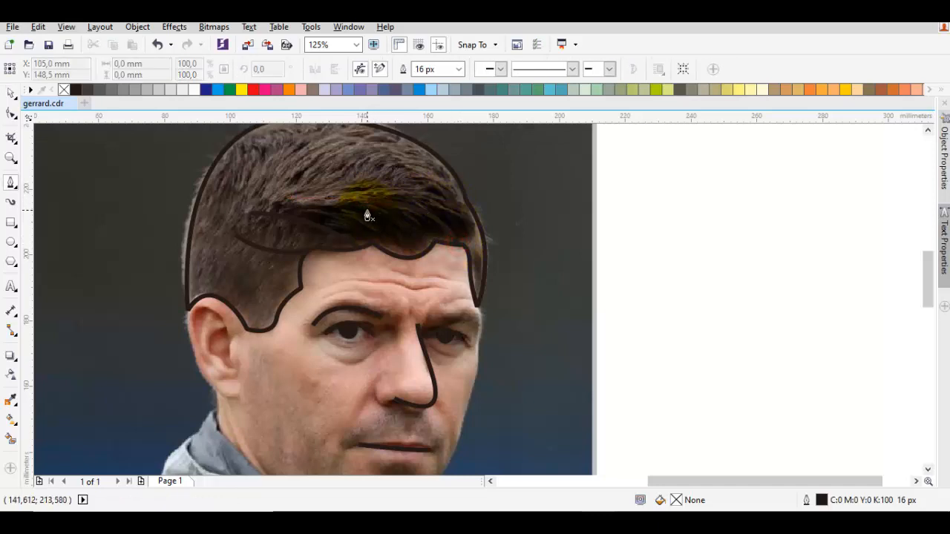
pyautogui.moveTo(402, 224); pyautogui.dragTo(435, 239)
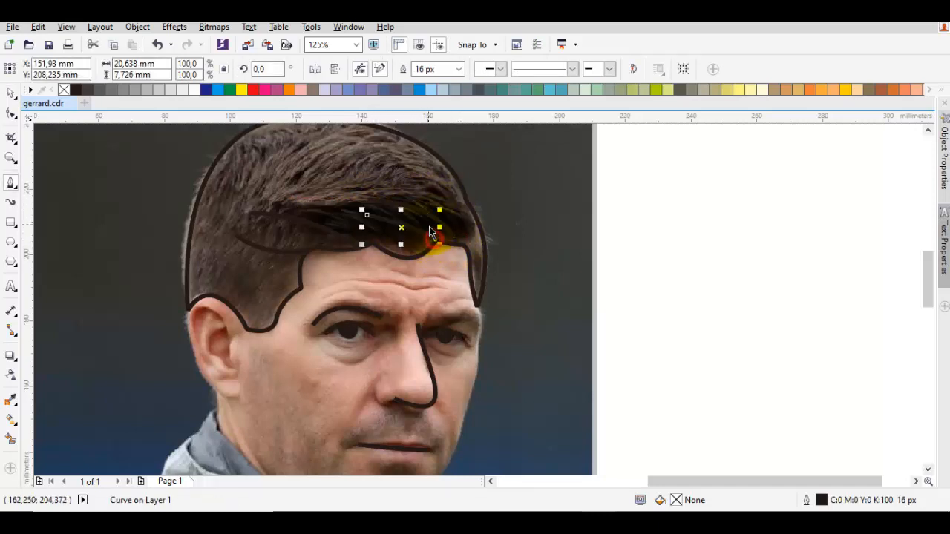
# Fill the closed hair shape with 90% black (C:0 M:0 Y:0 K:90), leaving its outline black.
pyautogui.press('space')
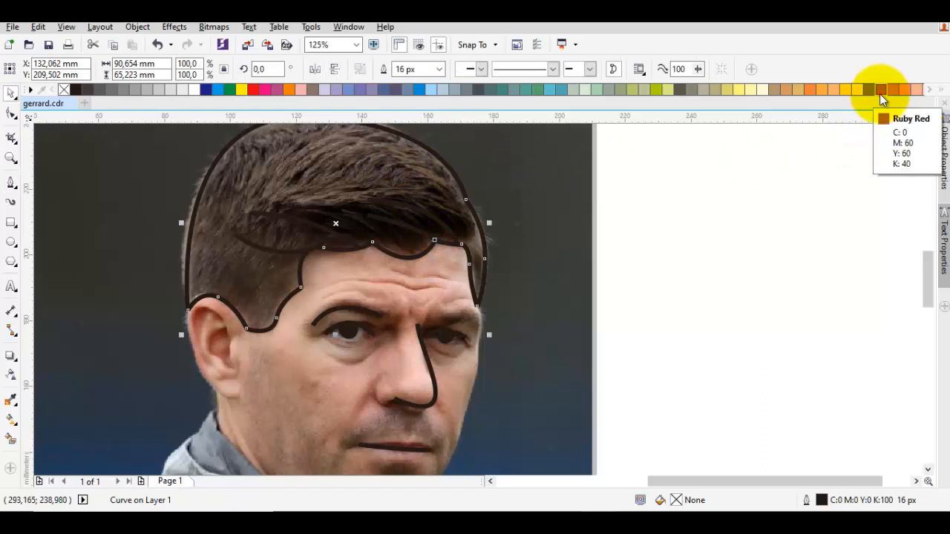
pyautogui.moveTo(879, 93); pyautogui.dragTo(871, 147)
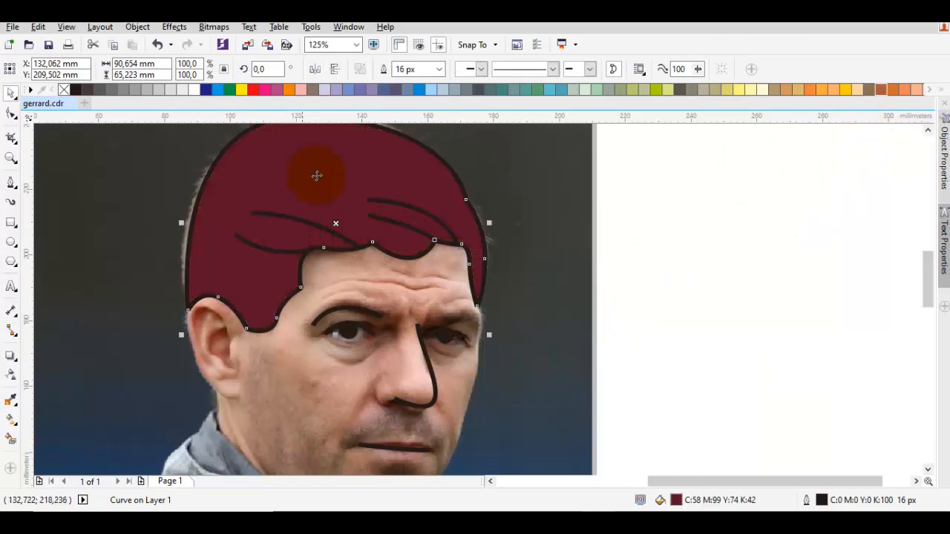
pyautogui.click(88, 92)
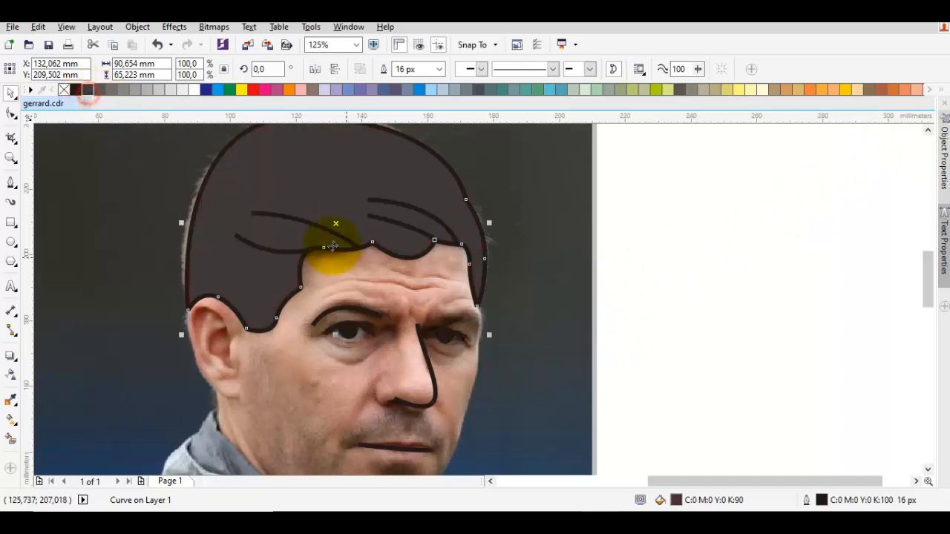
pyautogui.scroll(-1, 377, 265)
pyautogui.click(490, 278)
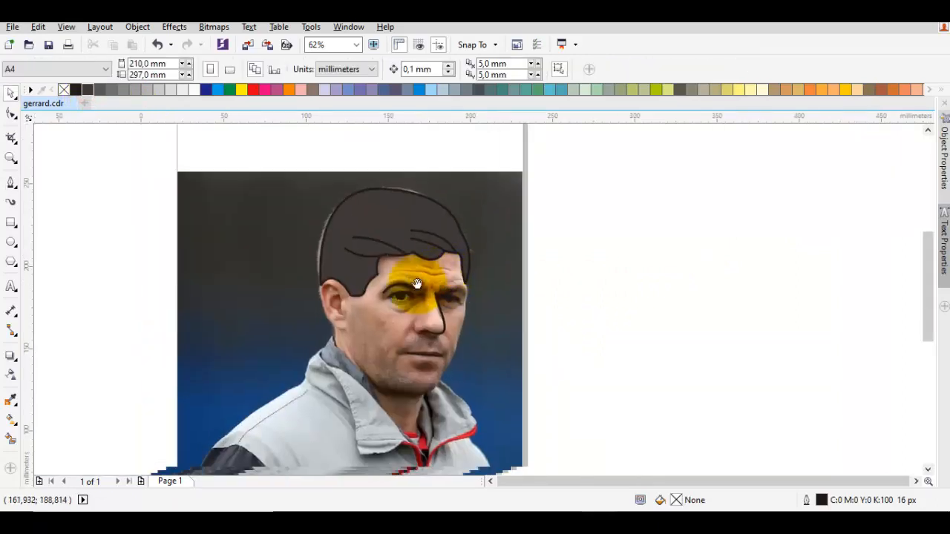
# Start the face outline inside the hair above the ear, tracing around the back of the ear and down to the collar.
pyautogui.scroll(2, 413, 276)
pyautogui.press('space')
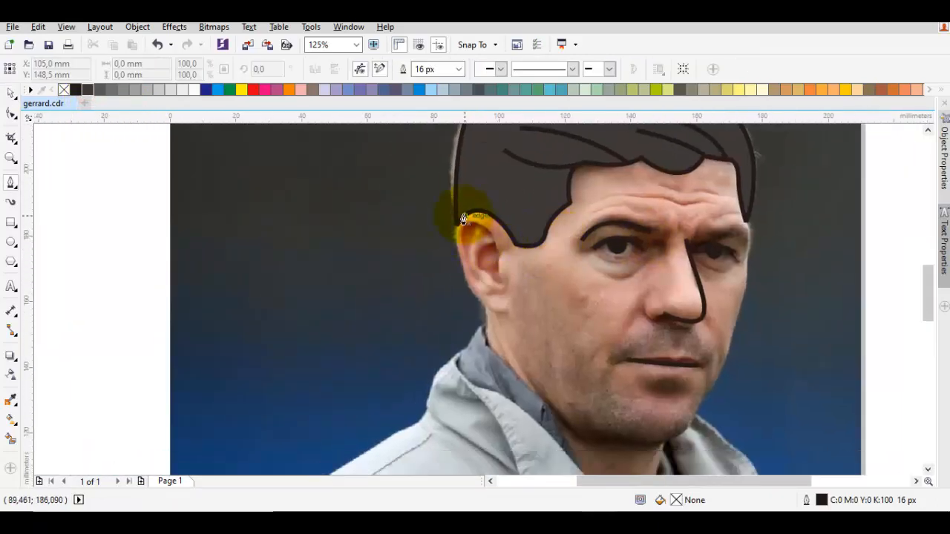
pyautogui.moveTo(500, 222); pyautogui.dragTo(441, 210)
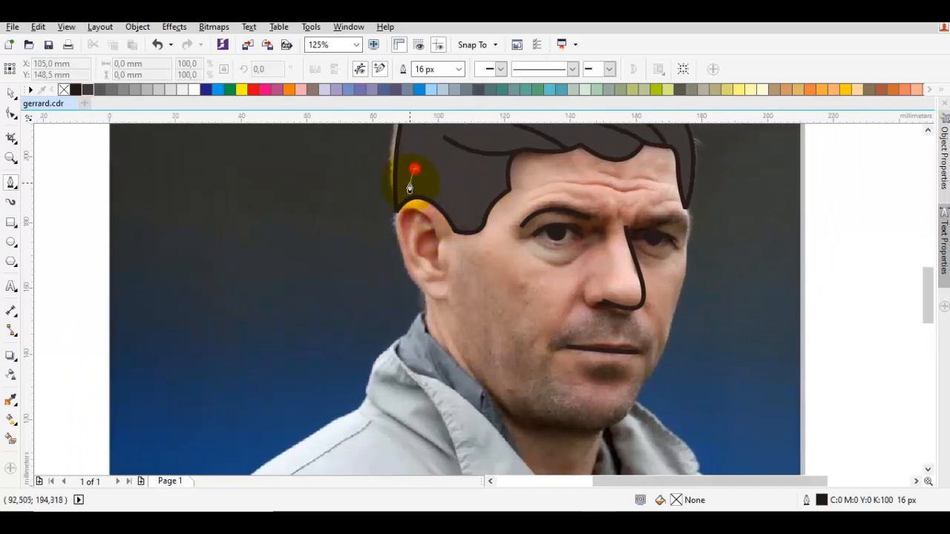
pyautogui.moveTo(390, 276); pyautogui.dragTo(424, 343)
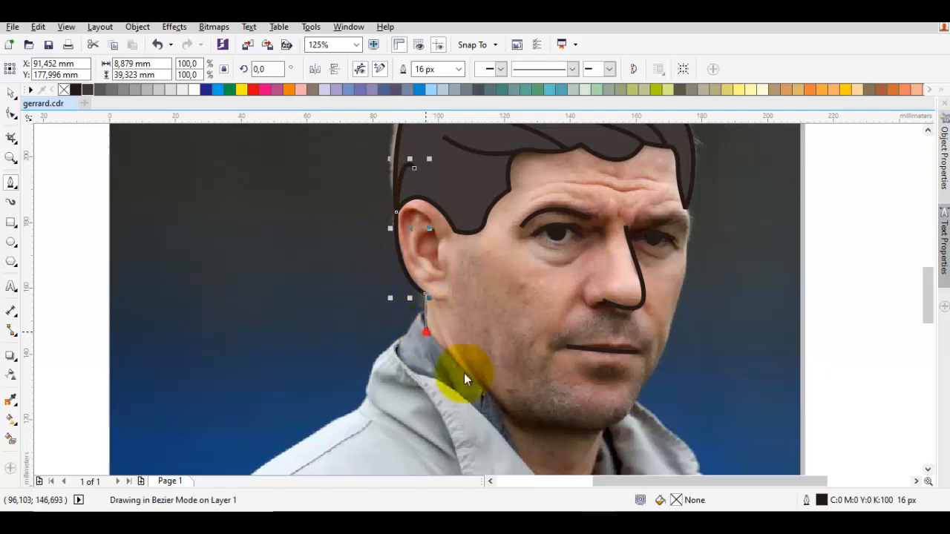
# Continue the face outline along the jacket collar edge down to the near corner of the neck opening.
pyautogui.scroll(2, 475, 356)
pyautogui.moveTo(474, 298); pyautogui.dragTo(483, 312)
pyautogui.moveTo(495, 377); pyautogui.dragTo(434, 197)
pyautogui.moveTo(461, 233); pyautogui.dragTo(539, 329)
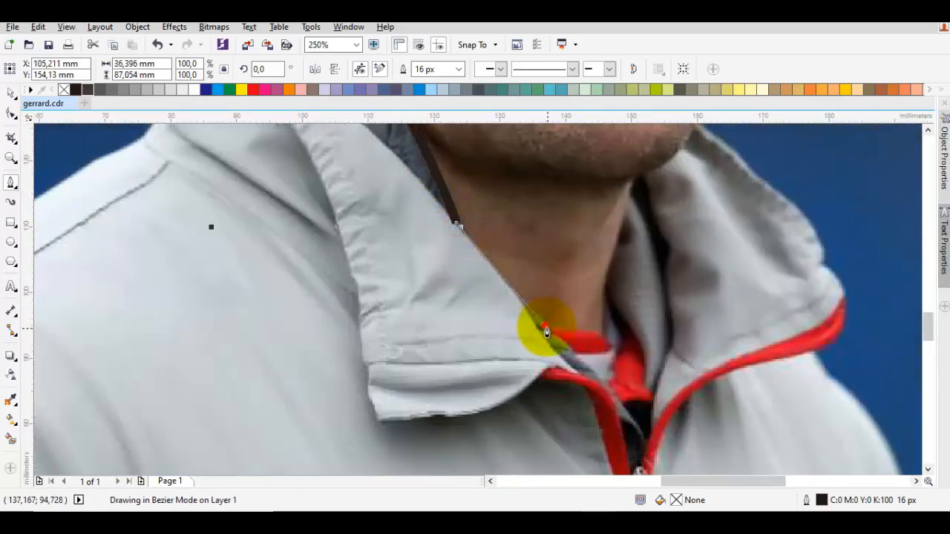
pyautogui.click(544, 326)
# Extend the outline across the base of the neck and up its far side to the chin, redoing the misplaced neck node.
pyautogui.moveTo(603, 335); pyautogui.dragTo(638, 181)
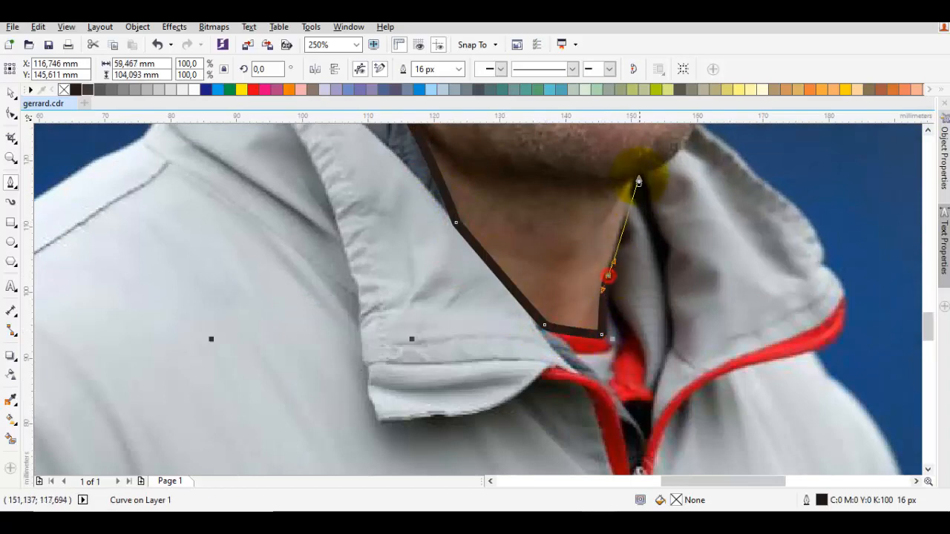
pyautogui.hotkey('ctrl', 'z')
pyautogui.moveTo(609, 259); pyautogui.dragTo(618, 198)
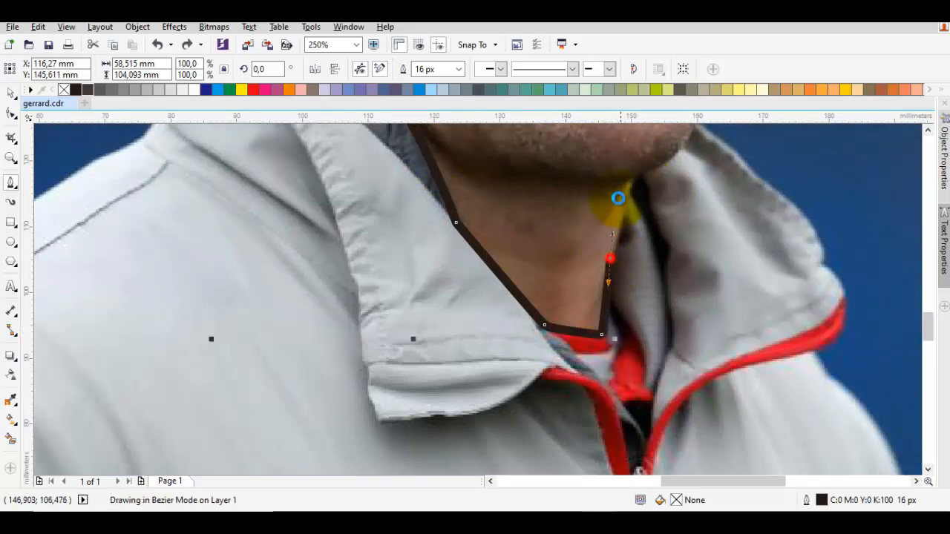
pyautogui.click(631, 186)
# Continue the face outline around the chin and up the far jaw and cheek.
pyautogui.scroll(3, 623, 237)
pyautogui.hscroll(2, 623, 237)
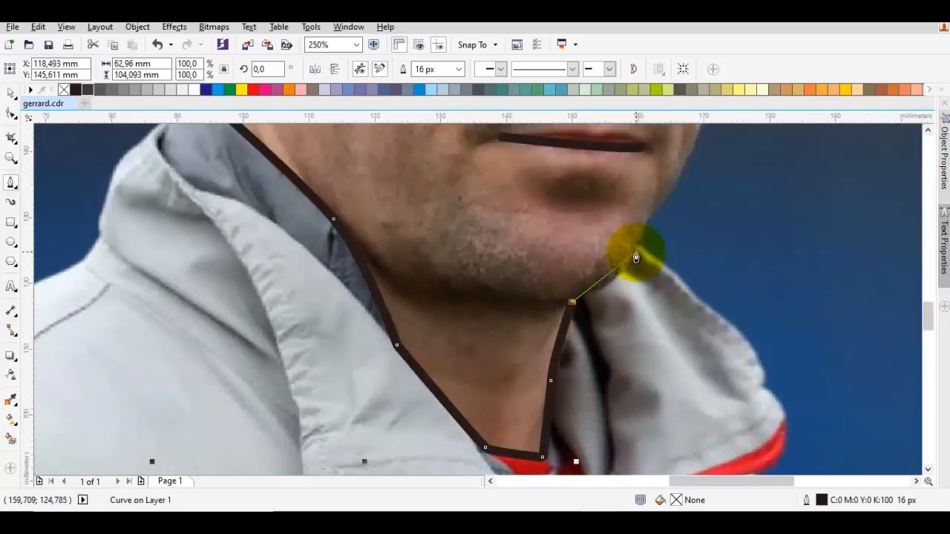
pyautogui.moveTo(636, 250); pyautogui.dragTo(660, 197)
pyautogui.scroll(3, 675, 198)
pyautogui.hscroll(2, 623, 260)
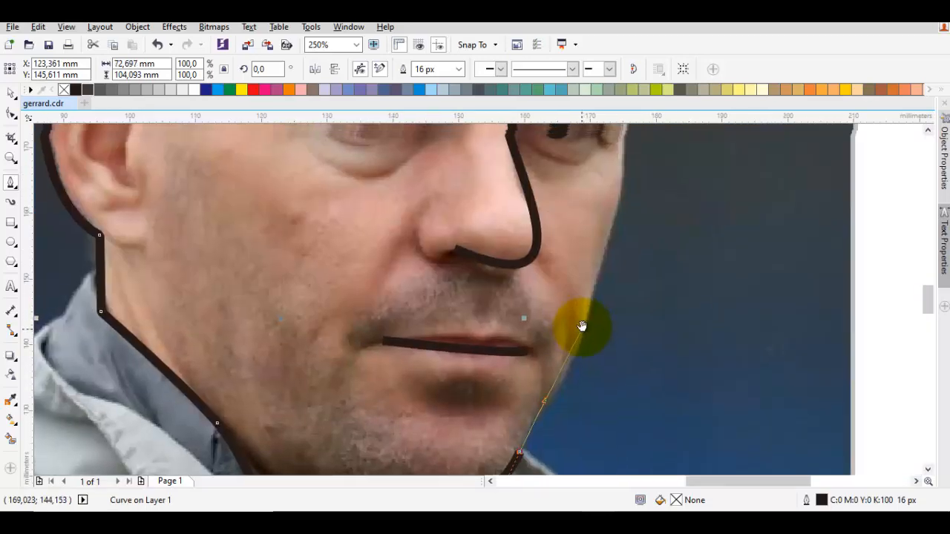
pyautogui.moveTo(587, 312); pyautogui.dragTo(622, 161)
pyautogui.scroll(3, 562, 254)
pyautogui.hscroll(1, 567, 310)
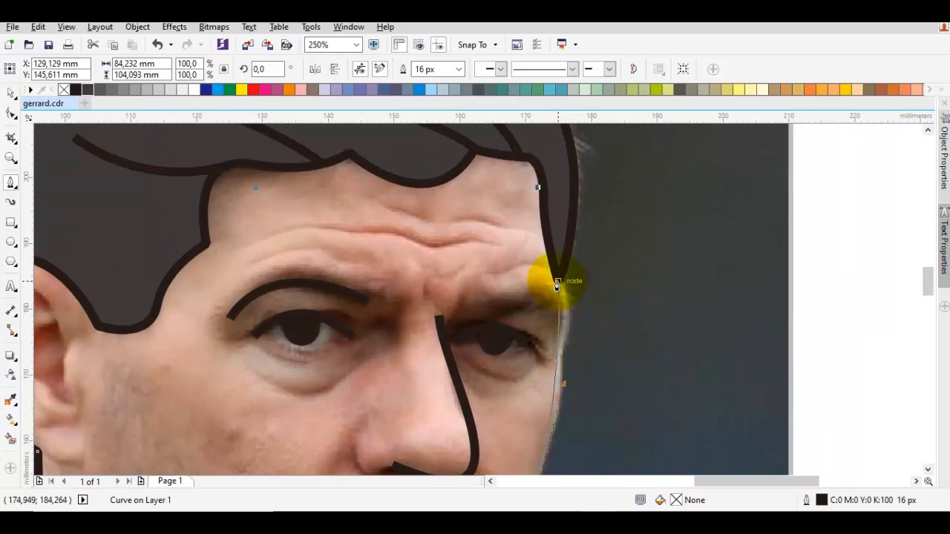
# Run the face outline past the far temple into the hair and close it at its starting point above the ear.
pyautogui.moveTo(553, 228); pyautogui.dragTo(551, 219)
pyautogui.scroll(3, 535, 257)
pyautogui.hscroll(1, 535, 257)
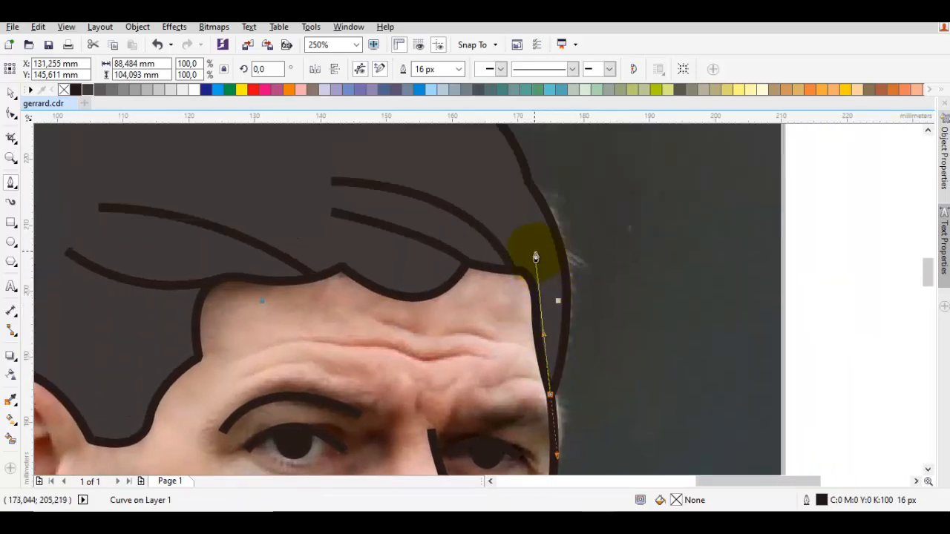
pyautogui.moveTo(495, 193); pyautogui.dragTo(495, 194)
pyautogui.hscroll(-3, 349, 212)
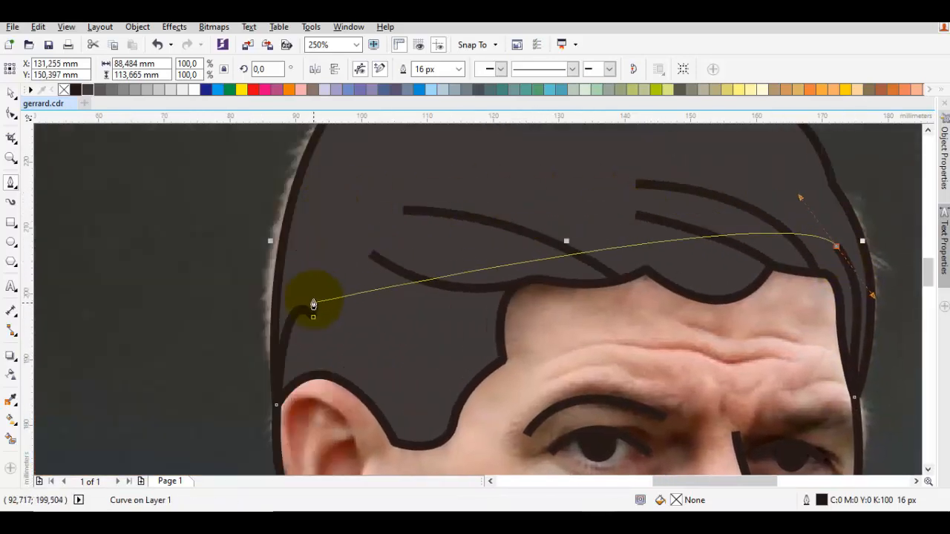
pyautogui.moveTo(313, 318); pyautogui.dragTo(323, 282)
# Reorder the closed face shape directly in front of the photo, behind the hair and facial lines.
pyautogui.scroll(-3, 448, 223)
pyautogui.rightClick(498, 280)
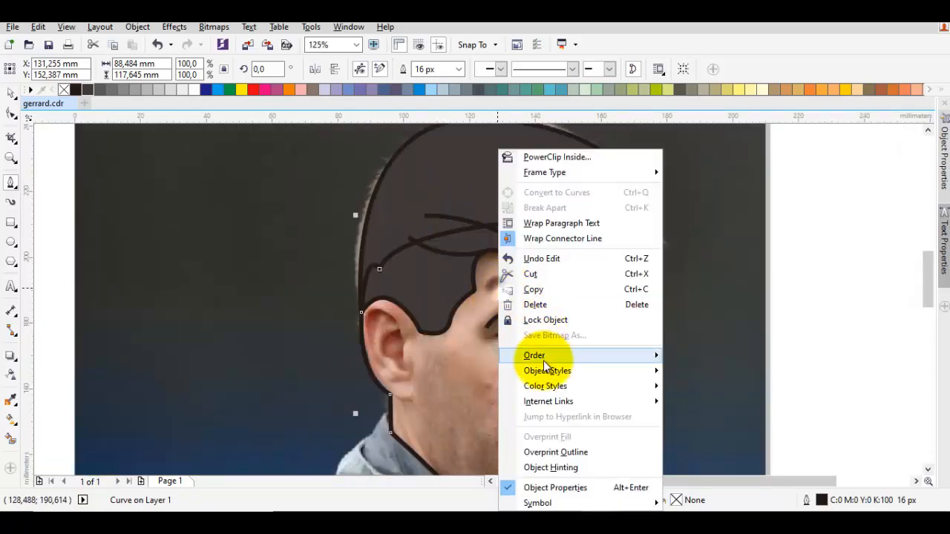
pyautogui.moveTo(571, 361)
pyautogui.click(679, 473)
pyautogui.click(693, 384)
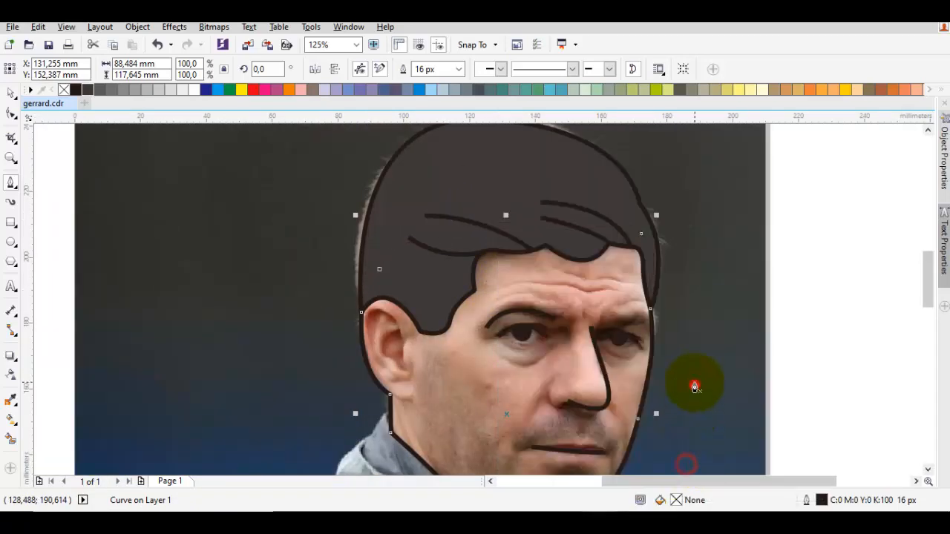
# Draw a short curve under the earlobe, joining the cheek to the face outline.
pyautogui.scroll(-1, 742, 291)
pyautogui.hscroll(-1, 742, 291)
pyautogui.scroll(2, 503, 255)
pyautogui.hscroll(-1, 566, 218)
pyautogui.scroll(-1, 566, 218)
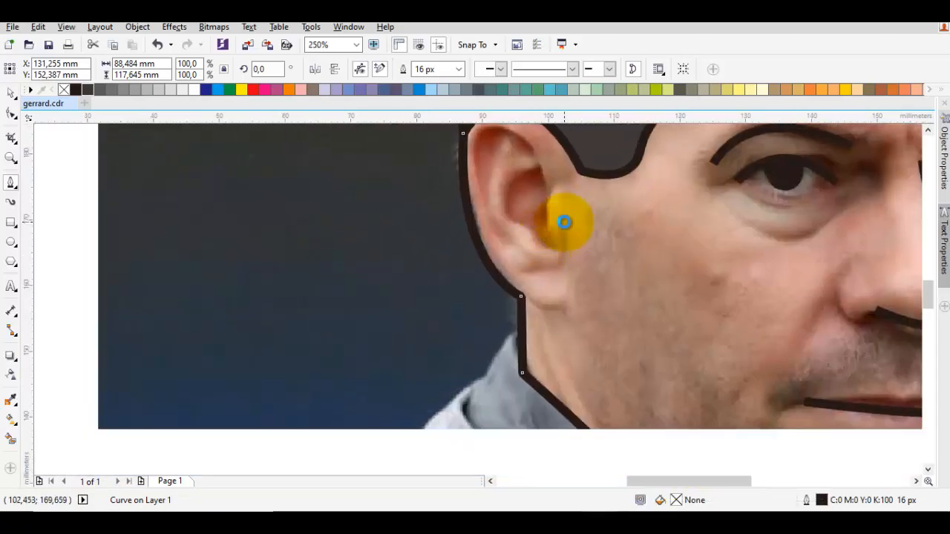
pyautogui.moveTo(575, 296); pyautogui.dragTo(520, 305)
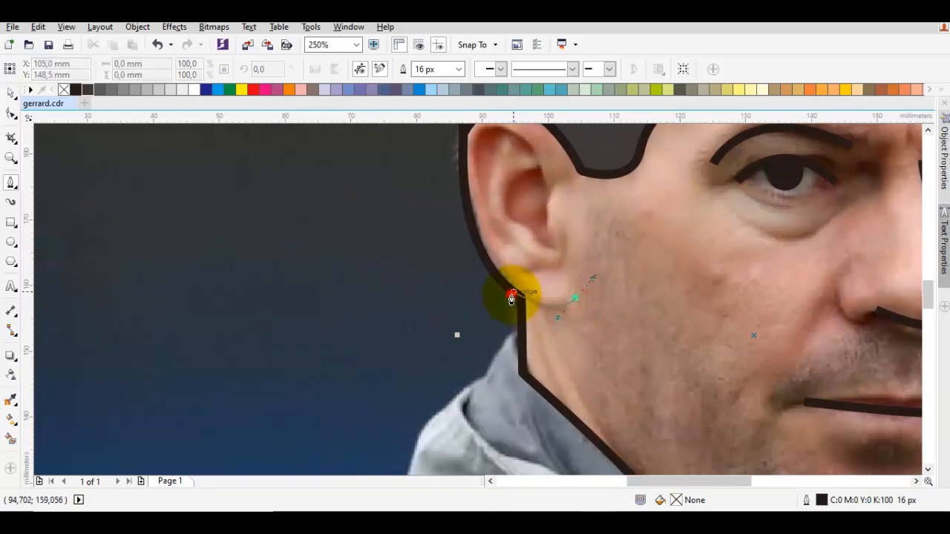
pyautogui.click(511, 299)
pyautogui.press('space')
# Draw a slightly curved neck line from below the earlobe down to the outline node at the collar.
pyautogui.scroll(-2, 549, 312)
pyautogui.scroll(-2, 472, 242)
pyautogui.scroll(2, 403, 244)
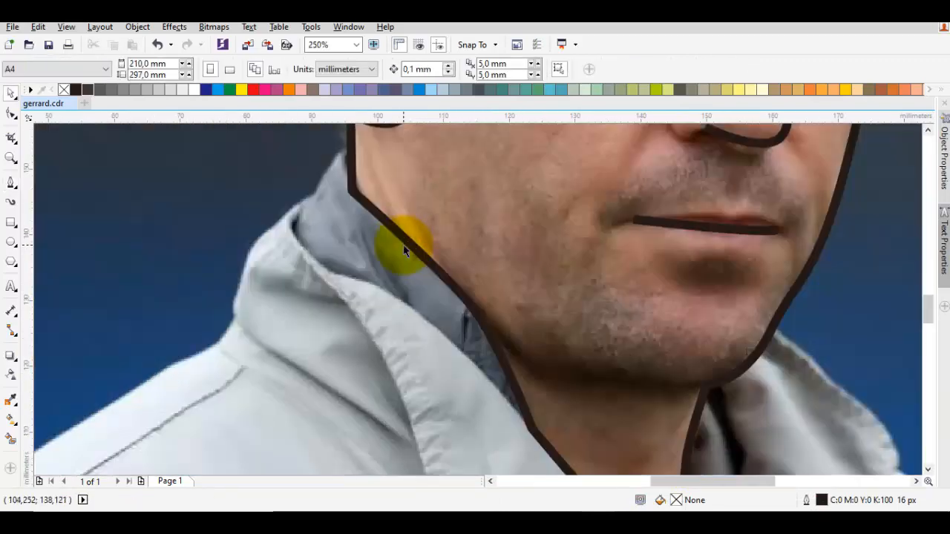
pyautogui.press('space')
pyautogui.click(379, 159)
pyautogui.click(454, 289)
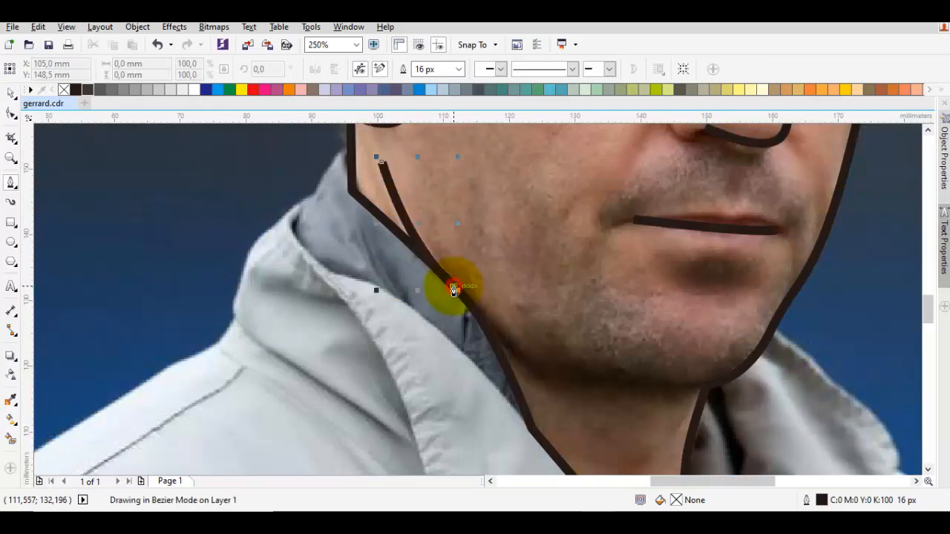
pyautogui.press('space')
# Draw a curved jaw line about 36 mm wide and 15.5 mm high from the chin back toward the neck outline.
pyautogui.scroll(-2, 454, 290)
pyautogui.scroll(2, 520, 312)
pyautogui.press('space')
pyautogui.click(658, 338)
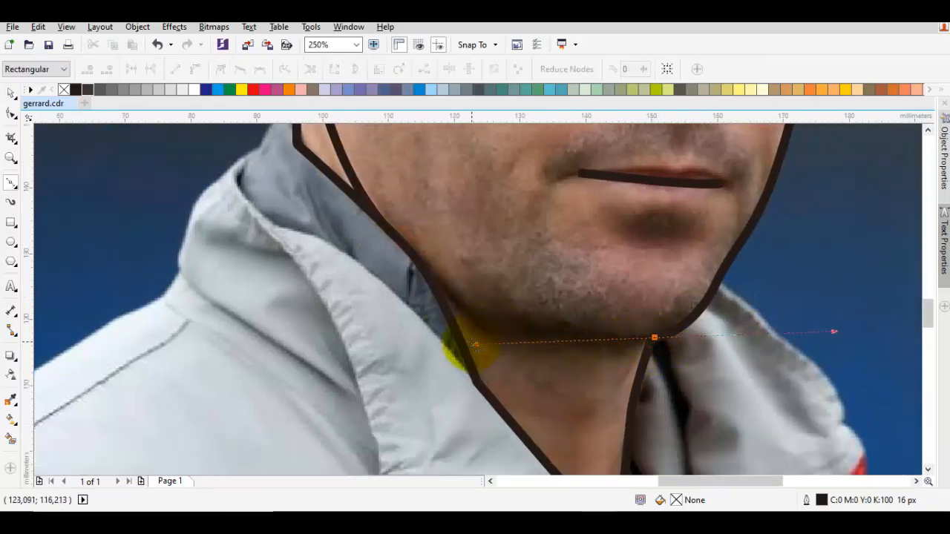
pyautogui.click(415, 240)
pyautogui.press('space')
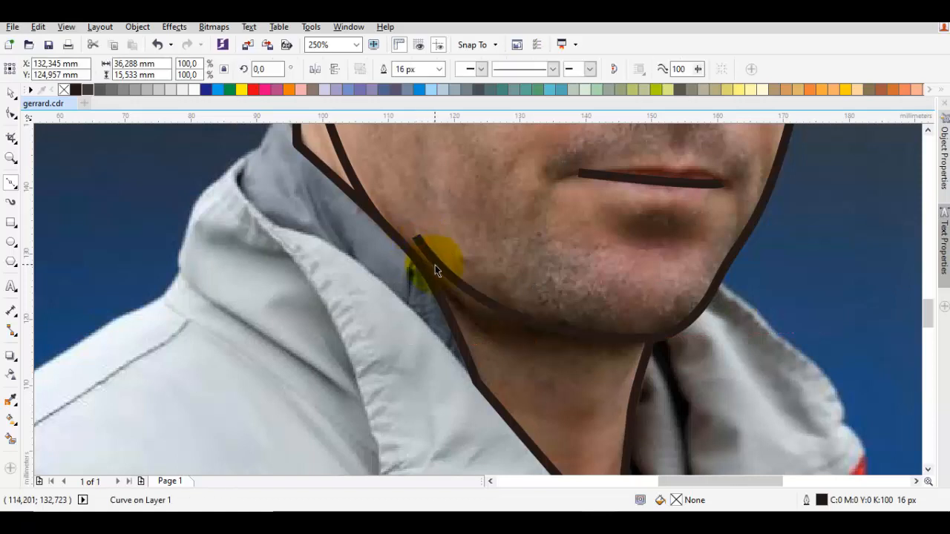
# Add a second, shorter curve just beneath the jaw line, running from the neck outline to under the jaw.
pyautogui.press('space')
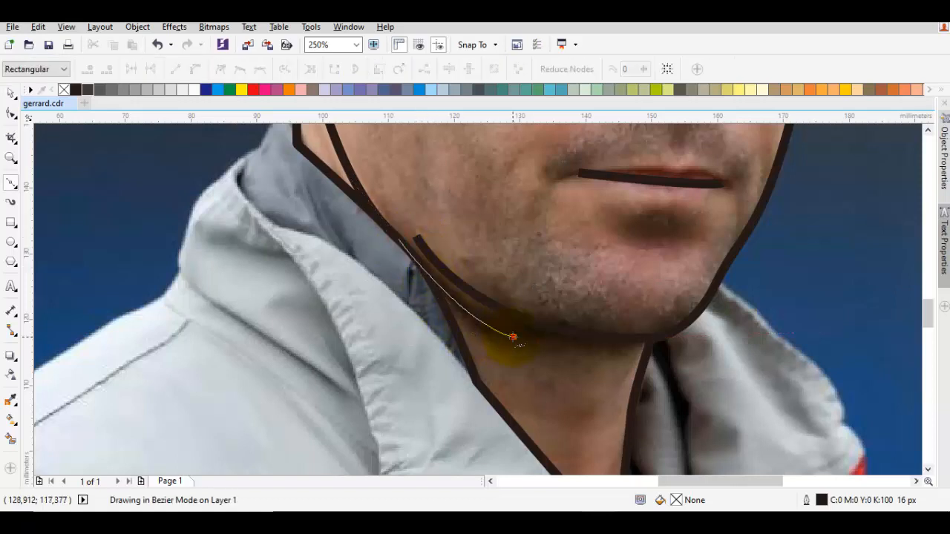
pyautogui.click(512, 337)
pyautogui.press('space')
# Draw a short arched line below the lower lip.
pyautogui.press('space')
pyautogui.scroll(-2, 615, 322)
pyautogui.scroll(2, 629, 293)
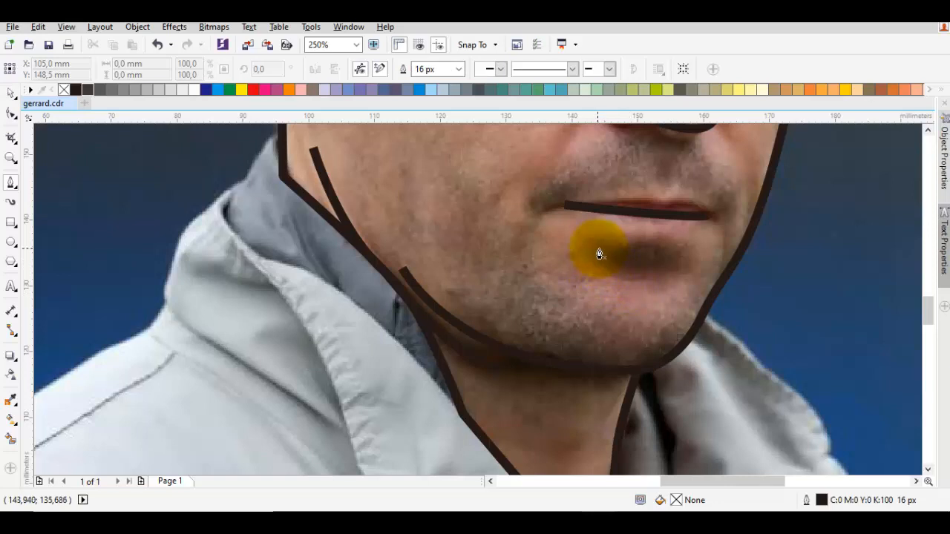
pyautogui.moveTo(605, 277); pyautogui.dragTo(665, 275)
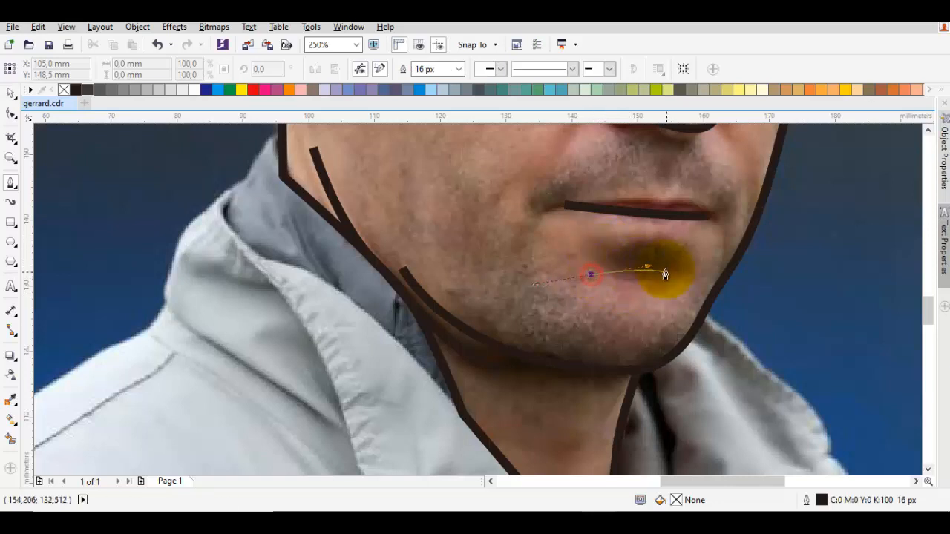
pyautogui.click(692, 286)
pyautogui.press('space')
# Try a light skin-tone fill (C:0 M:20 Y:40 K:0) on the face shape and undo it.
pyautogui.scroll(-1, 691, 285)
pyautogui.click(614, 242)
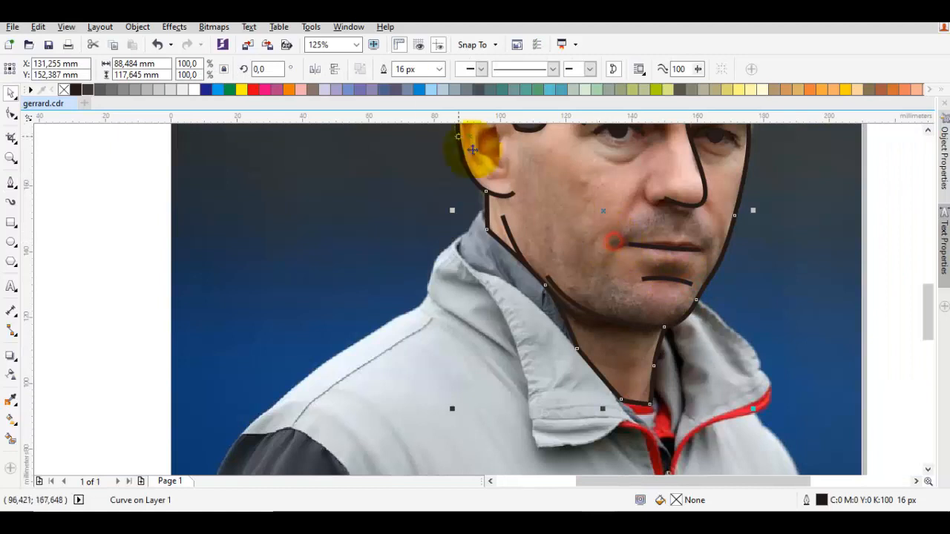
pyautogui.click(853, 89)
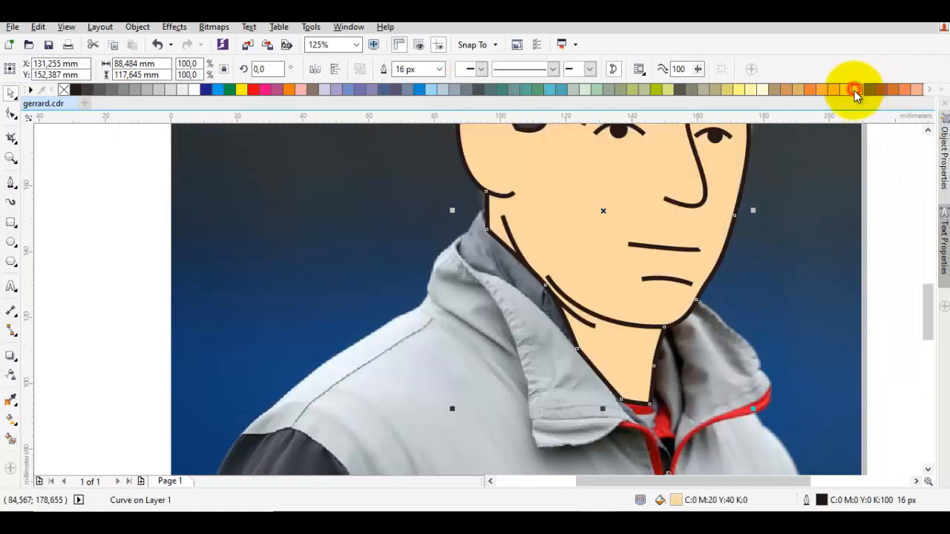
pyautogui.scroll(-1, 822, 202)
pyautogui.moveTo(820, 202); pyautogui.dragTo(803, 307)
pyautogui.click(812, 310)
pyautogui.hotkey('ctrl', 'z')
pyautogui.scroll(2, 566, 287)
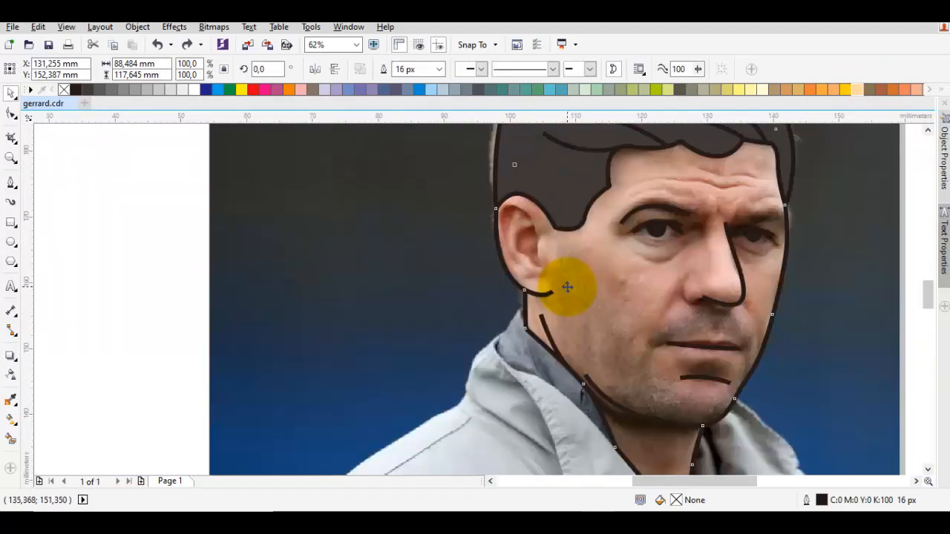
# Draw a small C-shaped curve inside the ear.
pyautogui.press('space')
pyautogui.moveTo(549, 248); pyautogui.dragTo(549, 246)
pyautogui.click(548, 238)
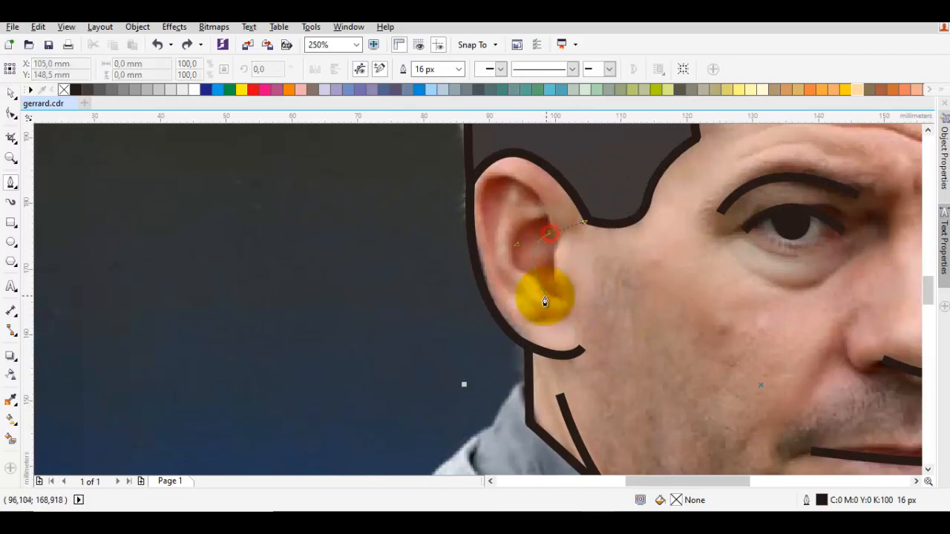
pyautogui.moveTo(553, 288)
pyautogui.mouseDown()
pyautogui.moveTo(604, 272)
pyautogui.moveTo(601, 287)
pyautogui.mouseUp()
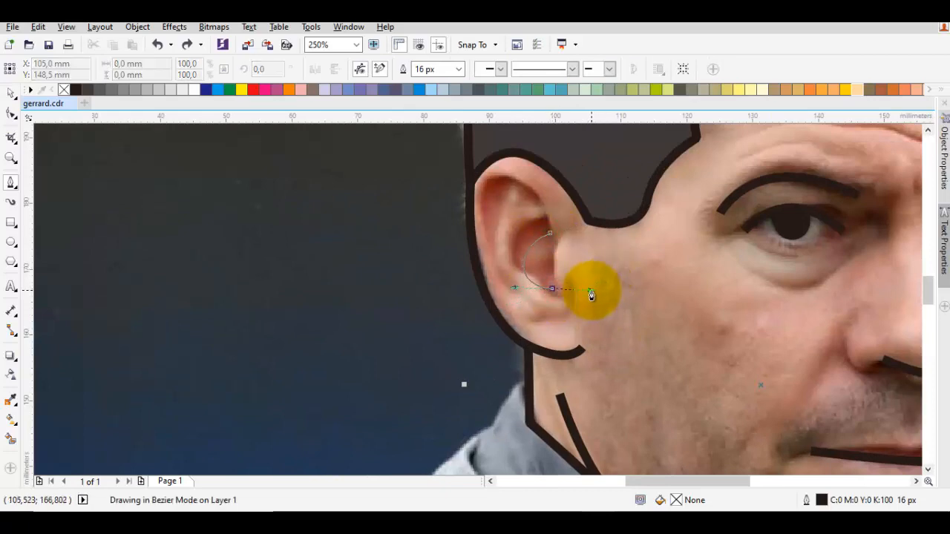
# Start the beard outline at the sideburn, curving down the cheek and over the moustache to the far jaw edge.
pyautogui.scroll(-3, 591, 296)
pyautogui.scroll(3, 582, 249)
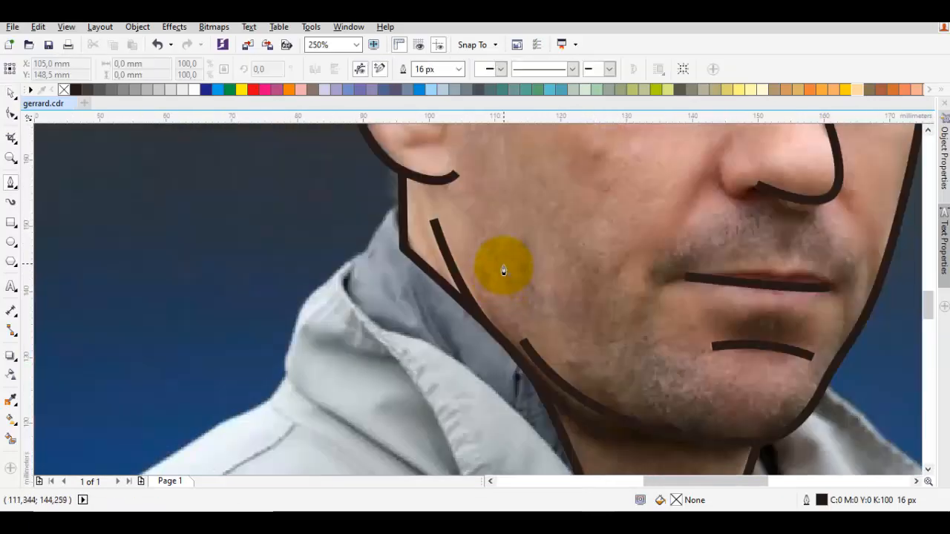
pyautogui.scroll(-2, 490, 248)
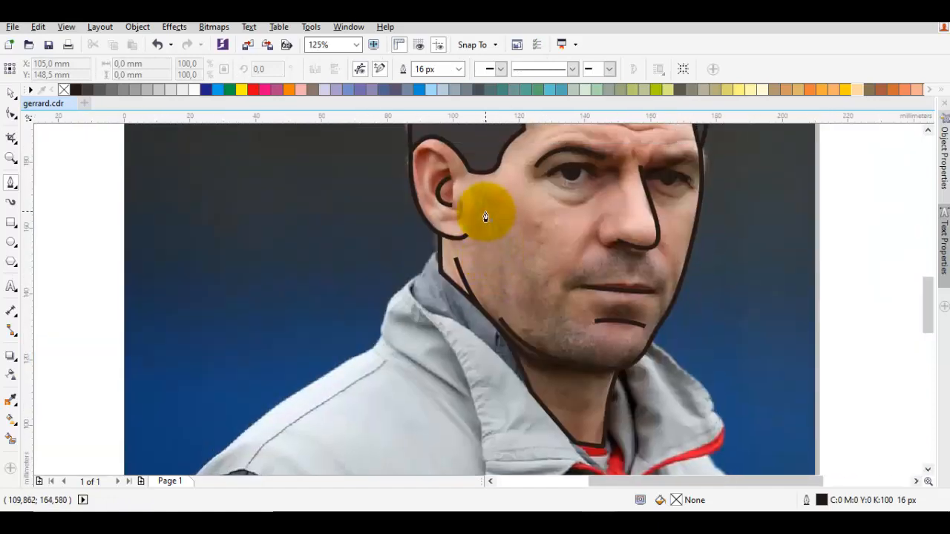
pyautogui.click(487, 152)
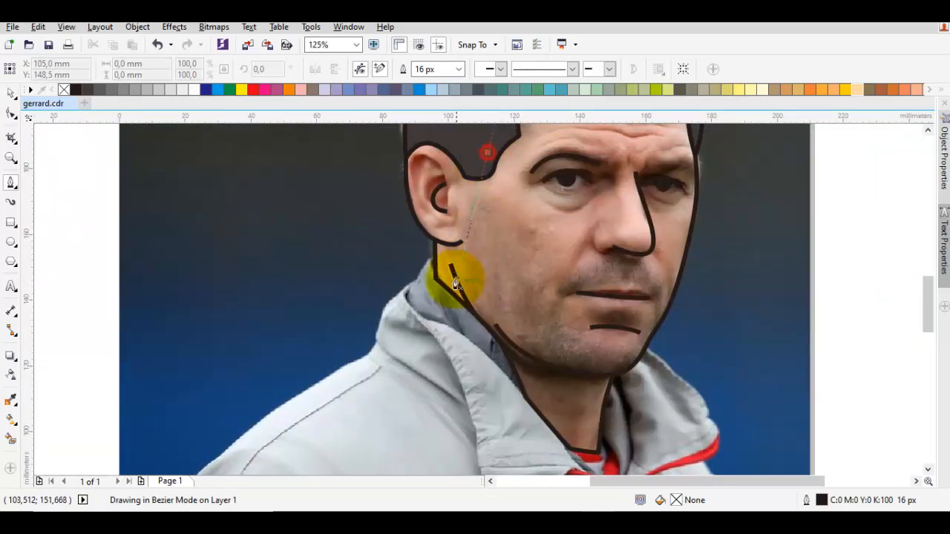
pyautogui.click(464, 296)
pyautogui.moveTo(555, 295); pyautogui.dragTo(579, 279)
pyautogui.scroll(2, 583, 265)
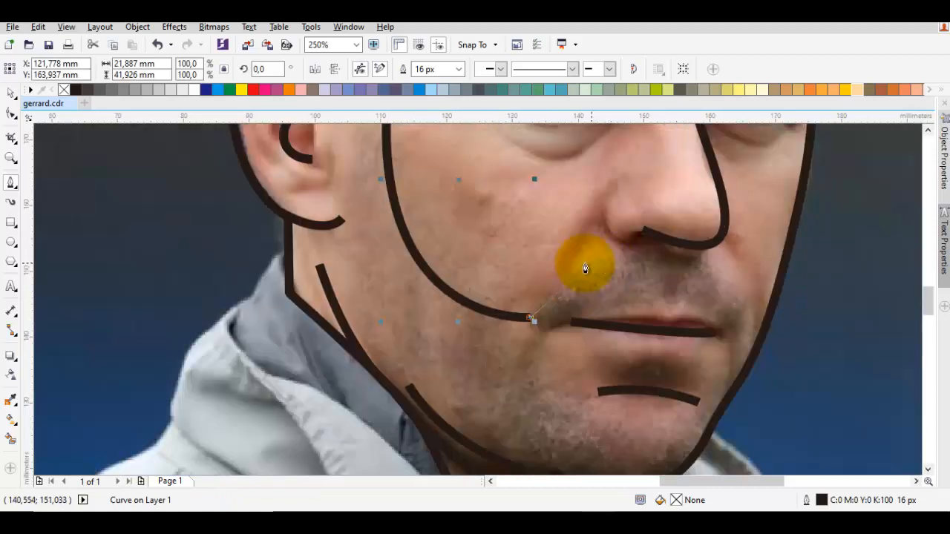
pyautogui.moveTo(554, 247); pyautogui.dragTo(635, 250)
pyautogui.scroll(-2, 628, 282)
pyautogui.click(651, 281)
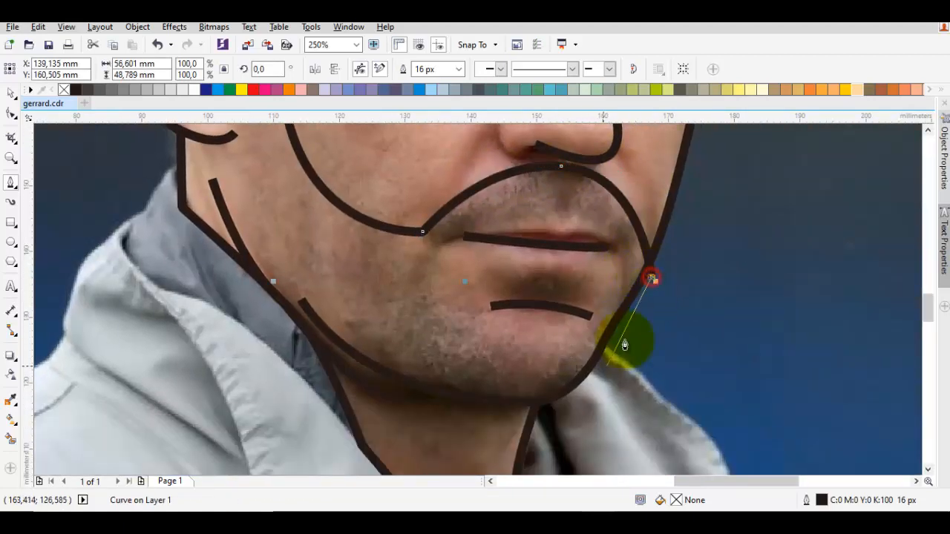
# Continue the beard outline under the chin and close it along the jaw back to its start at the sideburn.
pyautogui.scroll(-2, 638, 293)
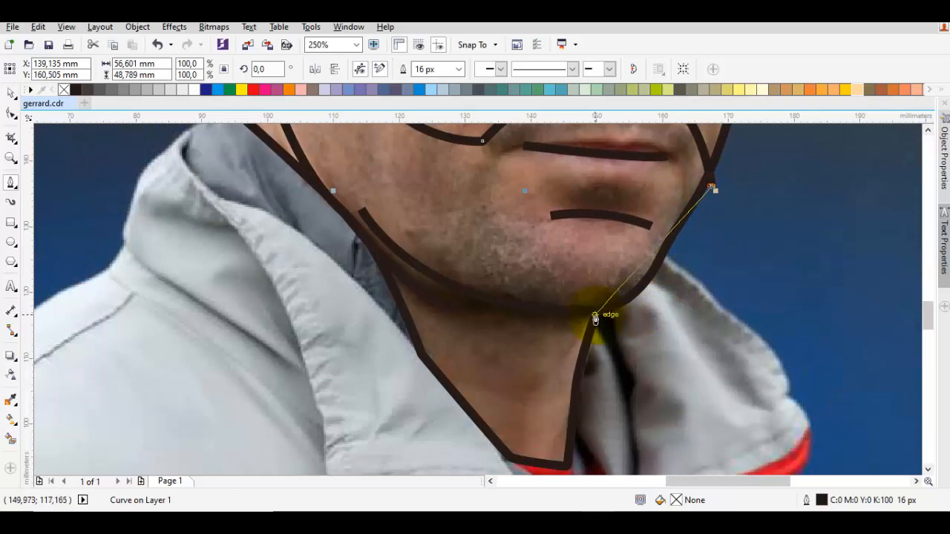
pyautogui.moveTo(594, 316); pyautogui.dragTo(576, 323)
pyautogui.moveTo(458, 325); pyautogui.dragTo(424, 318)
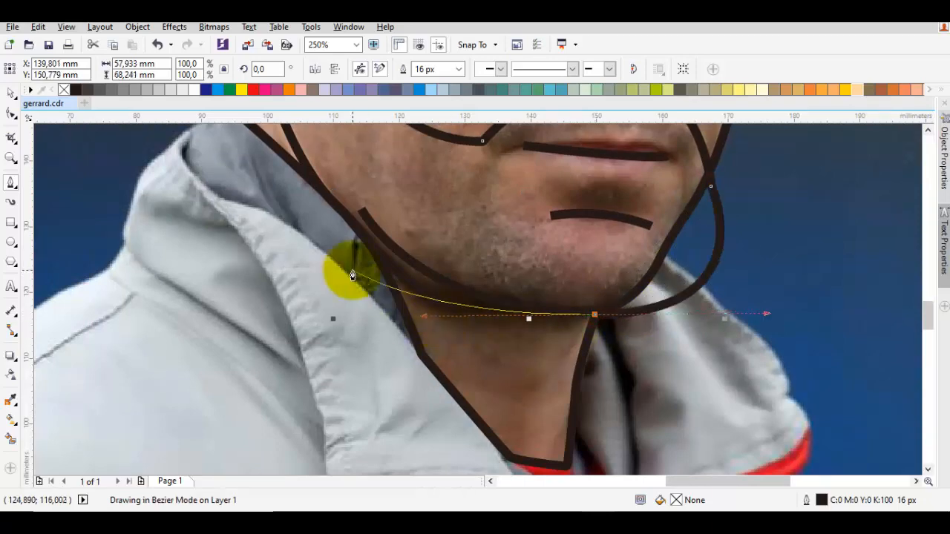
pyautogui.moveTo(344, 223); pyautogui.dragTo(467, 335)
pyautogui.scroll(-3, 425, 272)
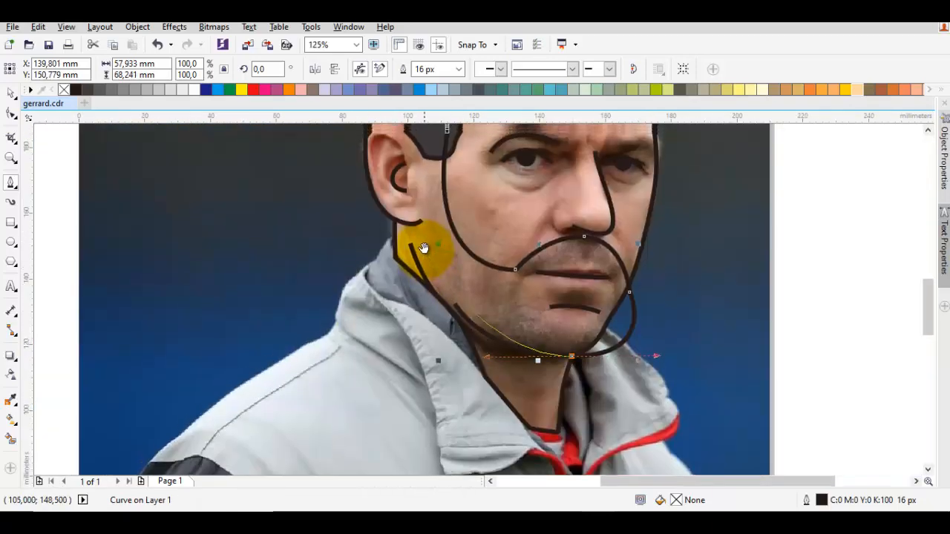
pyautogui.moveTo(449, 141); pyautogui.dragTo(371, 246)
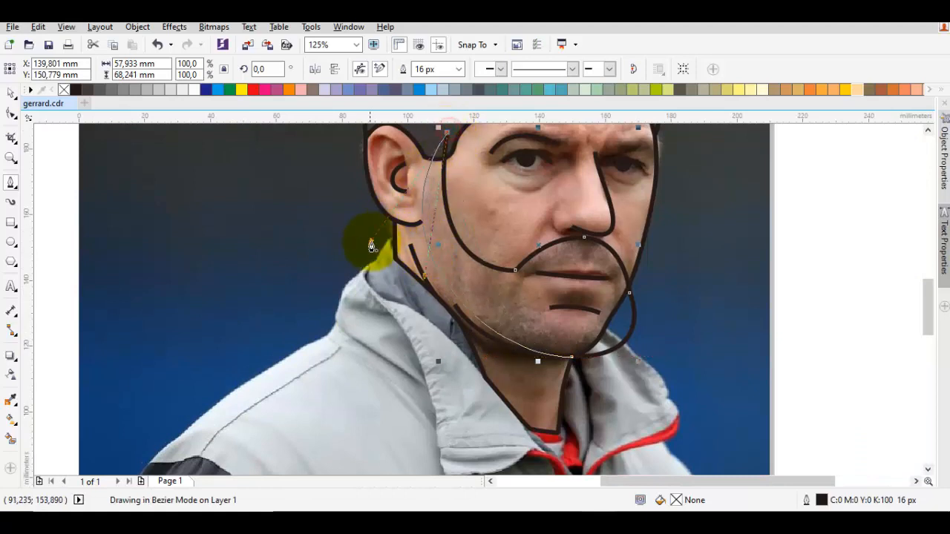
pyautogui.moveTo(358, 288); pyautogui.dragTo(427, 195)
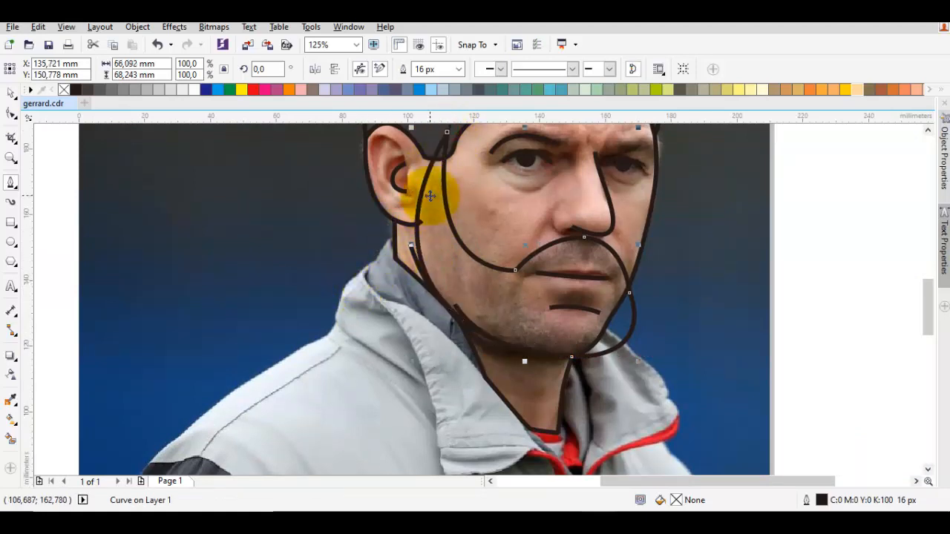
# Add a node on the beard outline's ear-side edge, move it up into the sideburn and reshape the curve below it.
pyautogui.scroll(2, 426, 222)
pyautogui.press('F10')
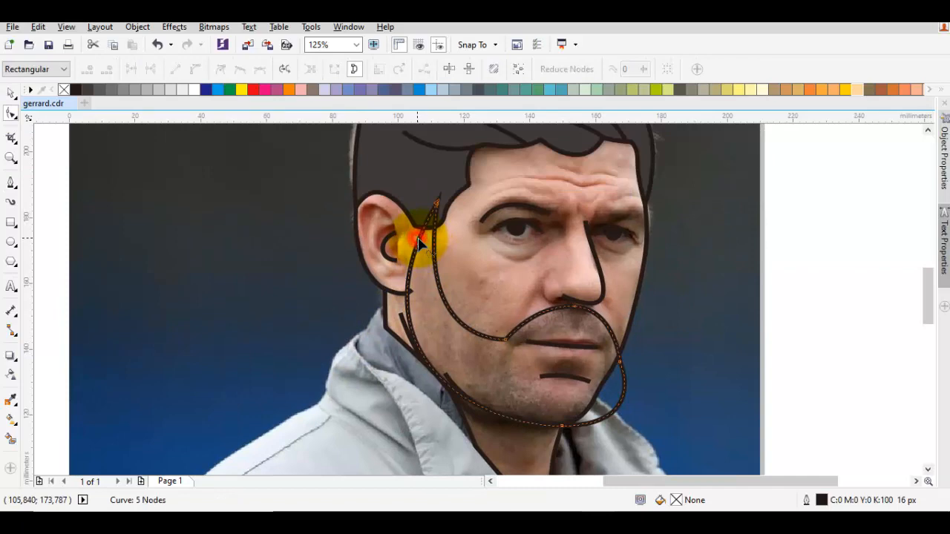
pyautogui.doubleClick(419, 239)
pyautogui.moveTo(420, 239); pyautogui.dragTo(429, 201)
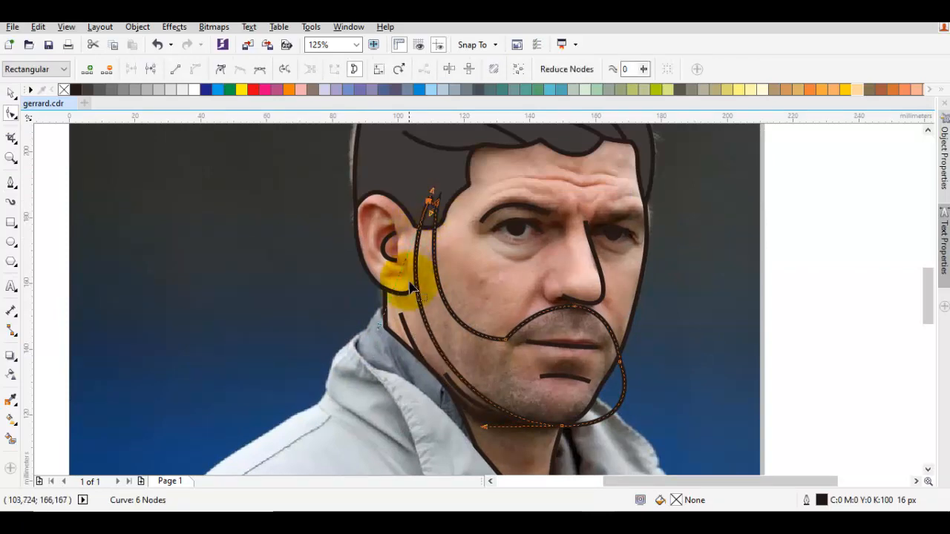
pyautogui.moveTo(378, 326); pyautogui.dragTo(363, 367)
pyautogui.press('space')
pyautogui.press('Escape')
# Draw a closed outline around the mouth inside the beard, with an arched lower edge beneath the lower lip.
pyautogui.moveTo(520, 360); pyautogui.dragTo(420, 282)
pyautogui.scroll(1, 448, 336)
pyautogui.press('p')
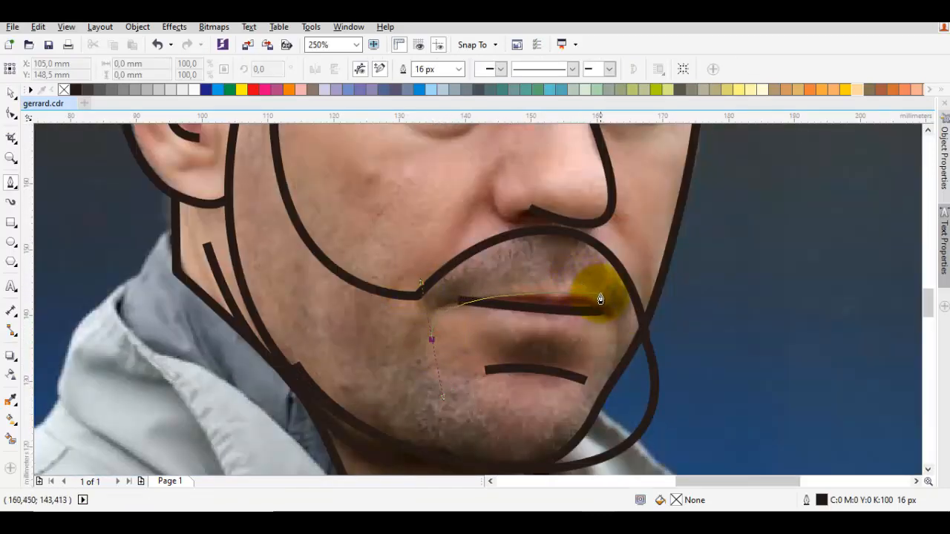
pyautogui.moveTo(600, 299); pyautogui.dragTo(640, 316)
pyautogui.click(584, 402)
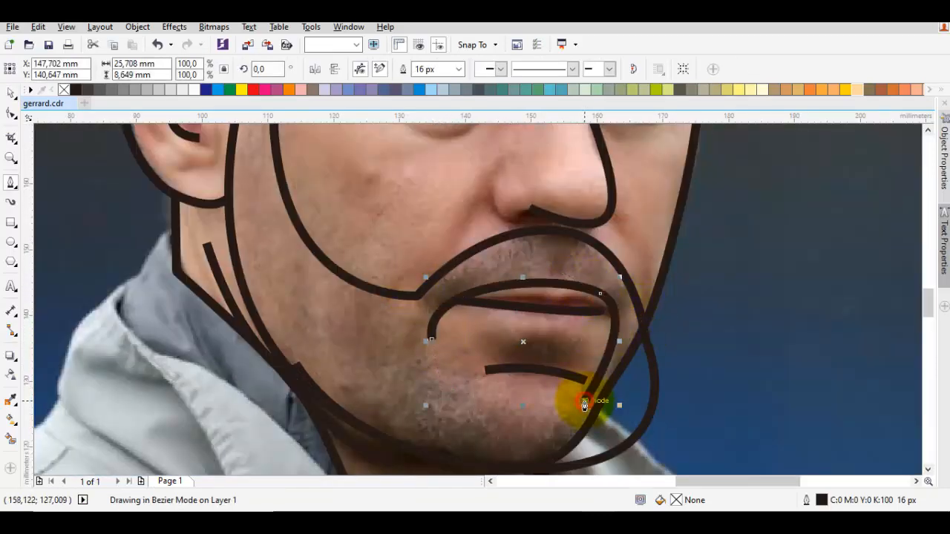
pyautogui.click(480, 397)
pyautogui.moveTo(433, 341); pyautogui.dragTo(435, 377)
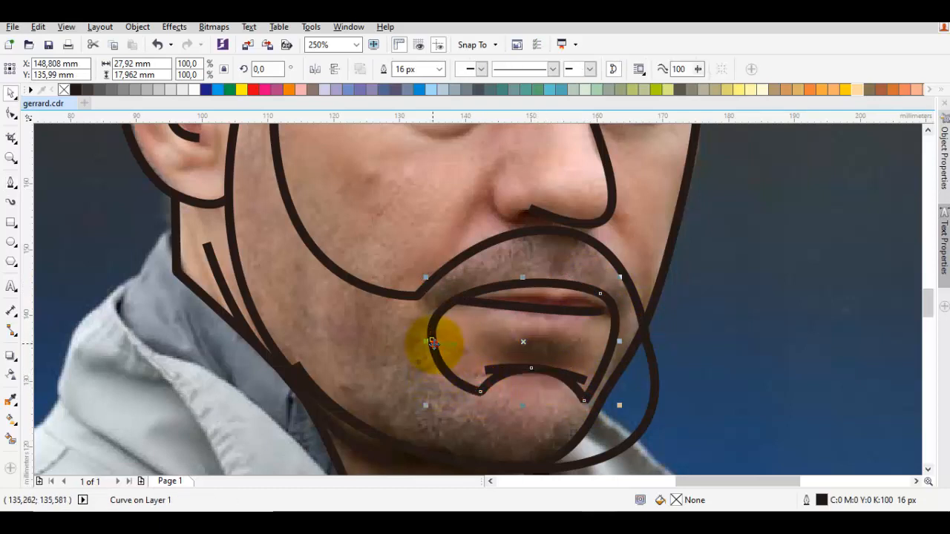
# Reshape the mouth outline's cheek side by deleting its side node, applying Cusp and pulling the curve slightly inward.
pyautogui.press('F10')
pyautogui.doubleClick(434, 345)
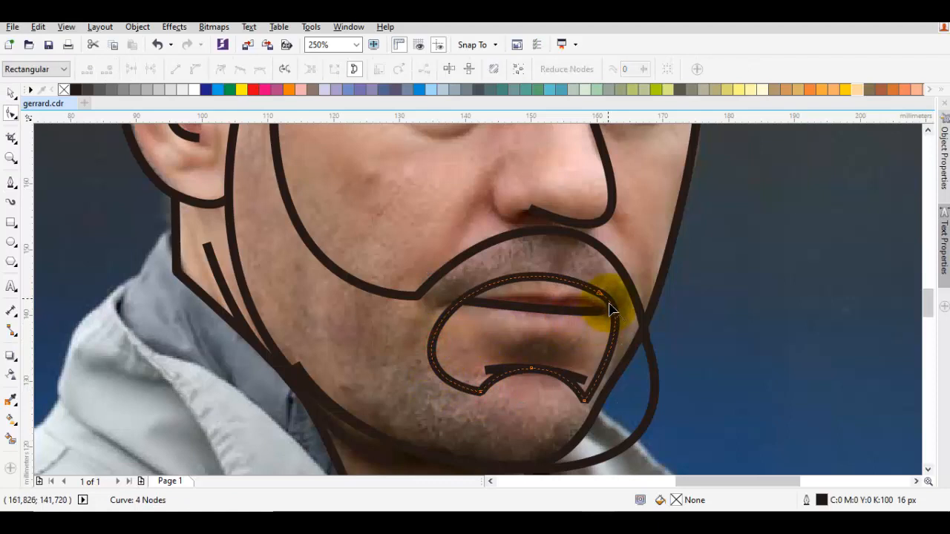
pyautogui.rightClick(477, 290)
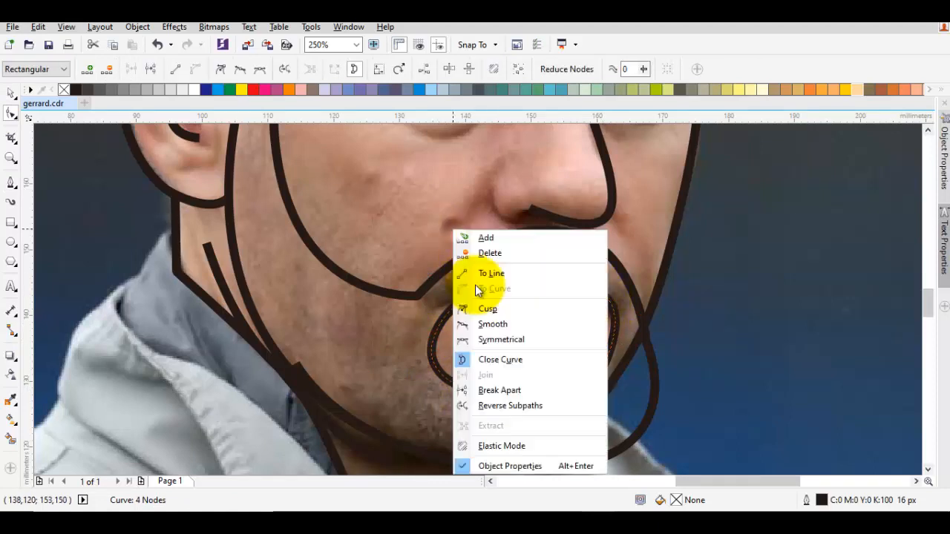
pyautogui.click(493, 307)
pyautogui.click(487, 401)
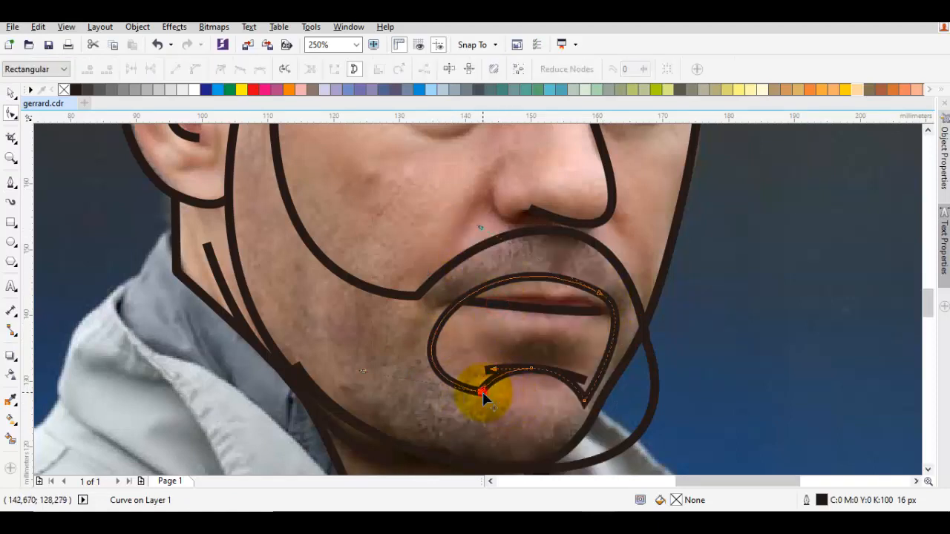
pyautogui.click(482, 395)
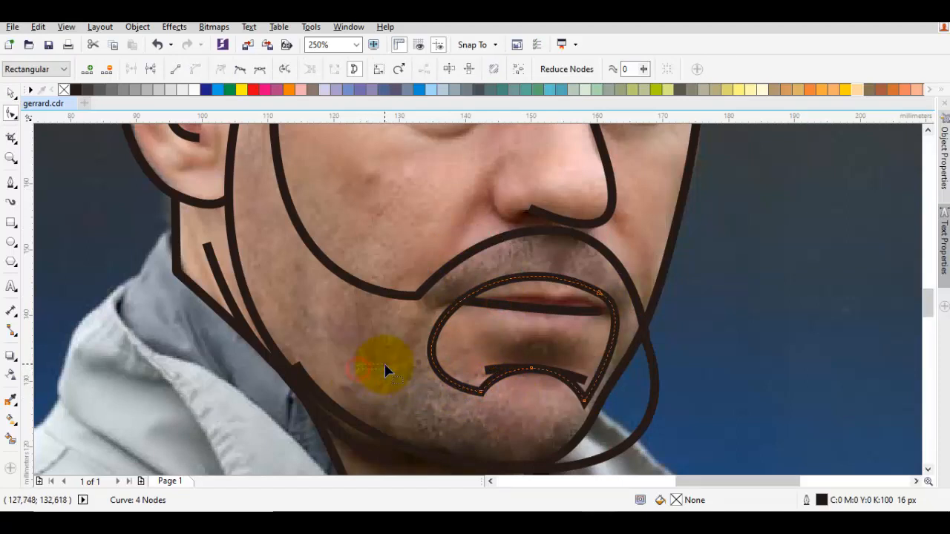
pyautogui.click(448, 399)
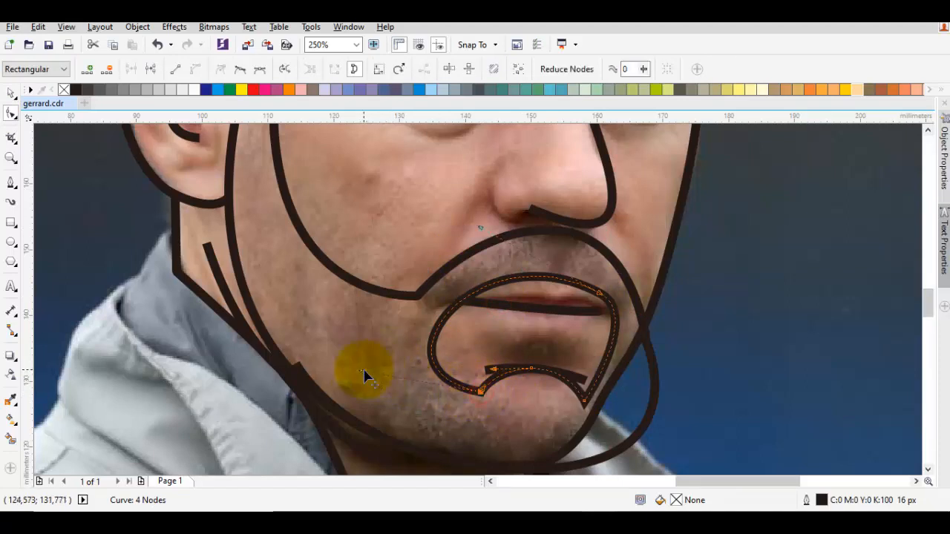
pyautogui.moveTo(364, 371); pyautogui.dragTo(385, 364)
pyautogui.press('space')
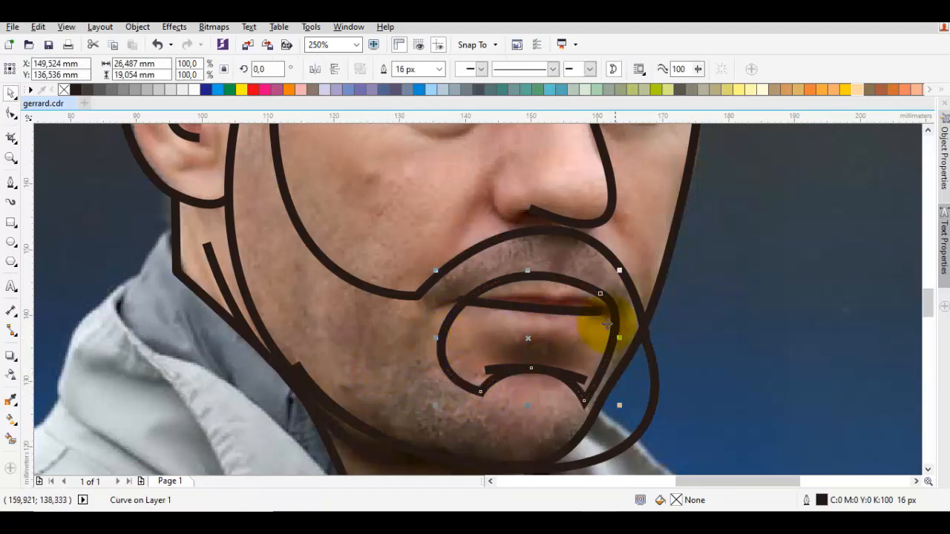
# Set the node at the mouth outline's far upper corner to Smooth and adjust its curve handle.
pyautogui.press('space')
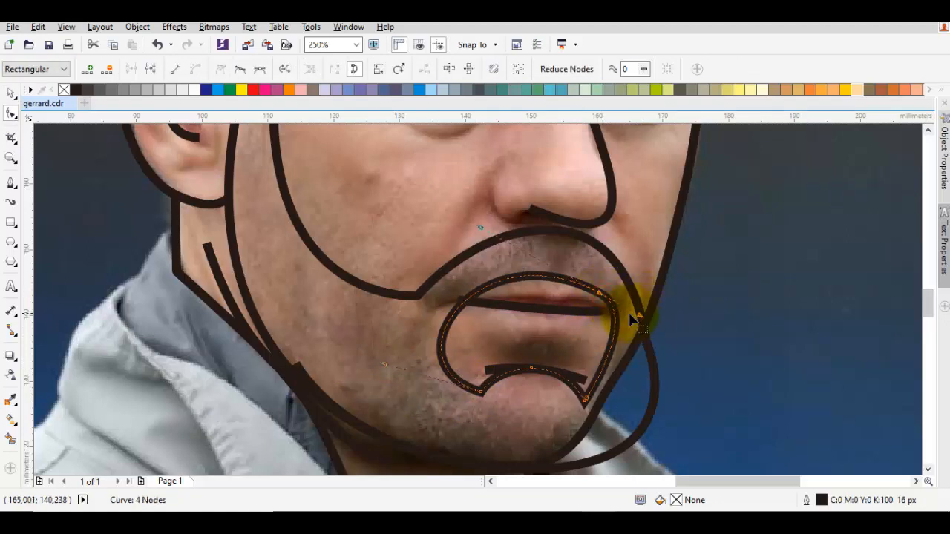
pyautogui.rightClick(603, 300)
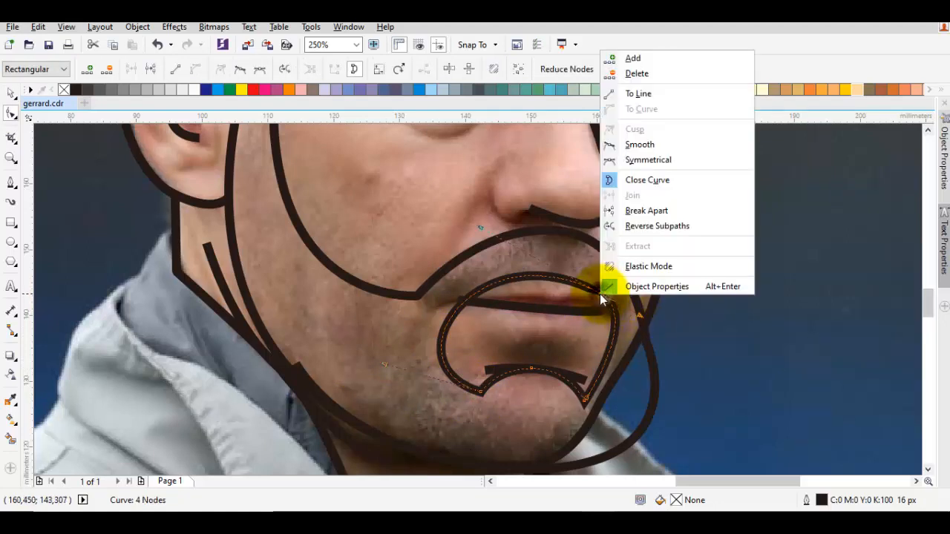
pyautogui.click(653, 143)
pyautogui.moveTo(642, 317); pyautogui.dragTo(634, 315)
# Cut the mouth outline out of the beard shape with Back Minus Front.
pyautogui.press('space')
pyautogui.keyDown('shift'); pyautogui.click(639, 374); pyautogui.keyUp('shift')
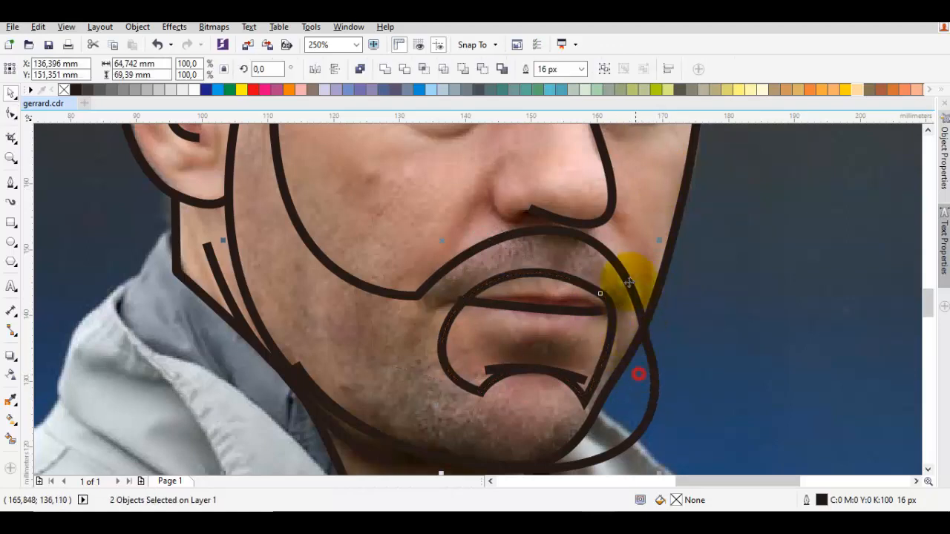
pyautogui.click(483, 69)
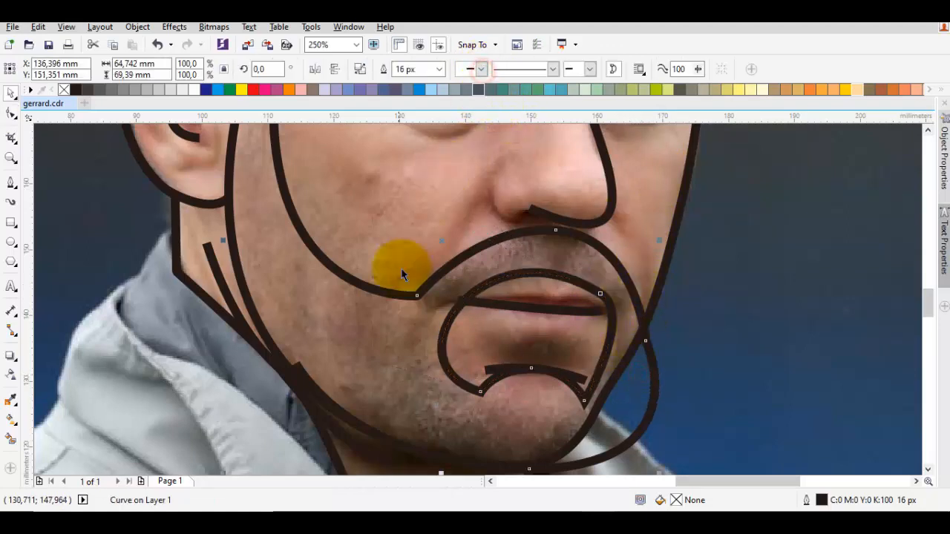
# Intersect the beard shape with the face shape and delete the original beard curve that extends past the jaw.
pyautogui.click(386, 203)
pyautogui.click(422, 70)
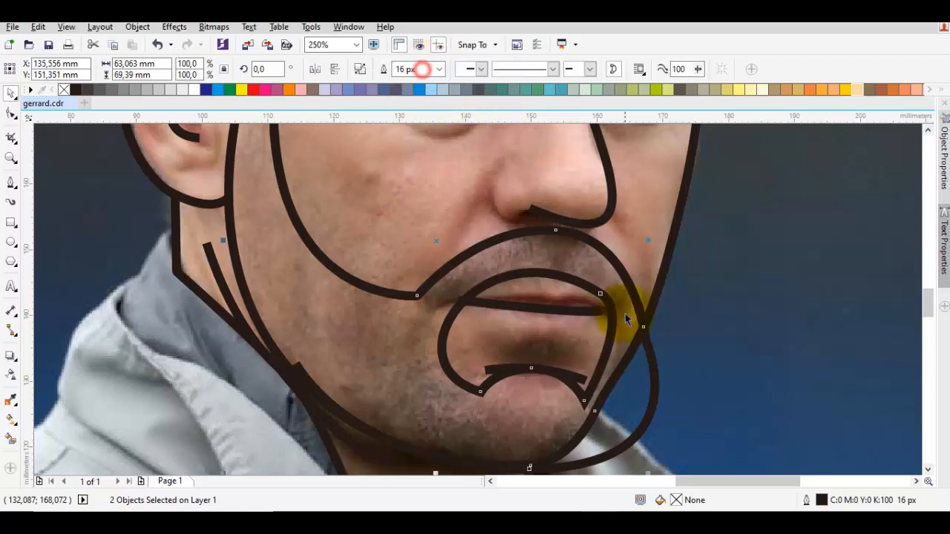
pyautogui.rightClick(647, 379)
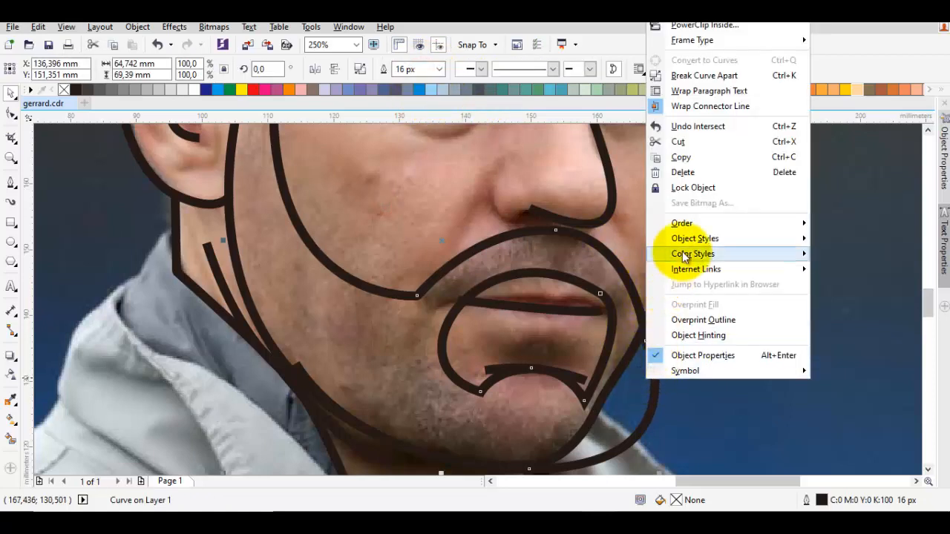
pyautogui.click(690, 174)
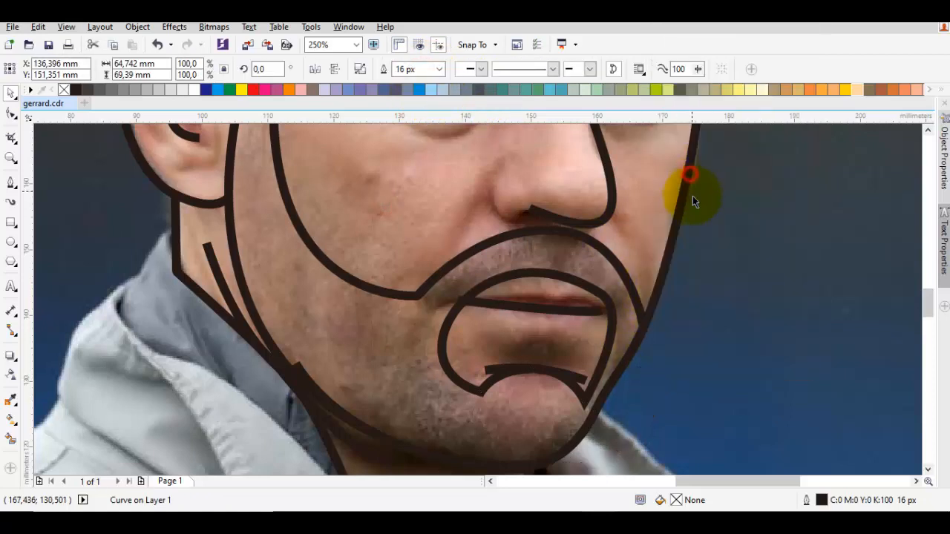
# Remove the node at the peak of the beard shape's moustache arc.
pyautogui.doubleClick(622, 314)
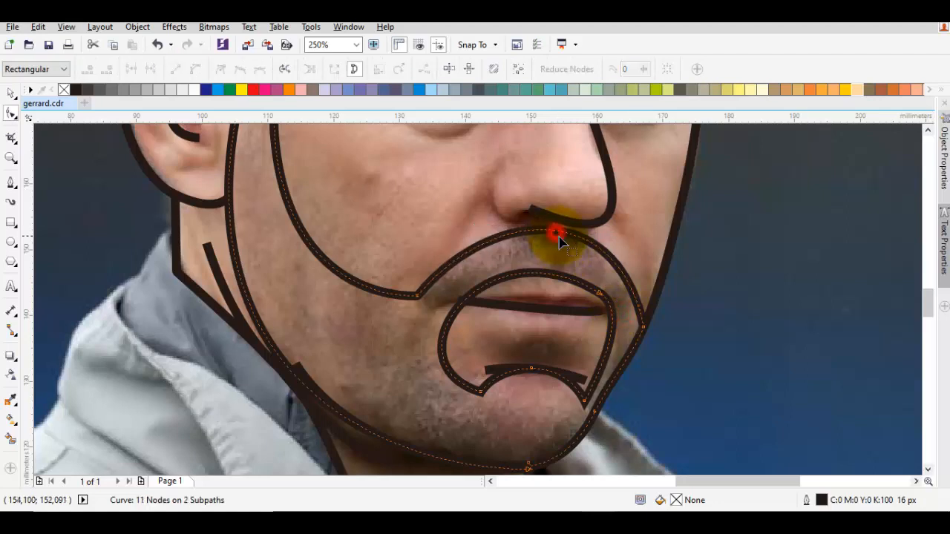
pyautogui.press('space')
pyautogui.press('Escape')
# Fill the beard shape with Sand (C:0 M:20 Y:40 K:0) and darken the fill to a muted tan.
pyautogui.scroll(-2, 604, 351)
pyautogui.click(573, 338)
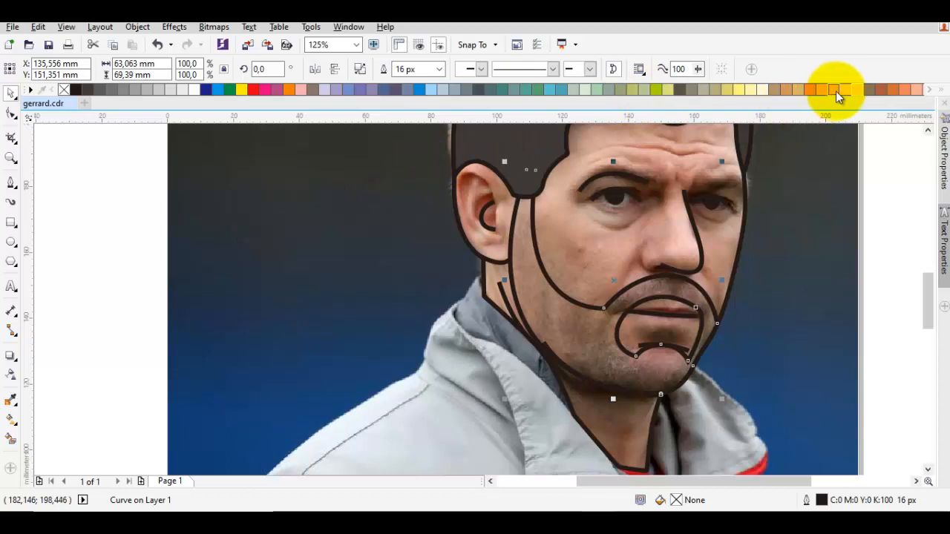
pyautogui.click(858, 89)
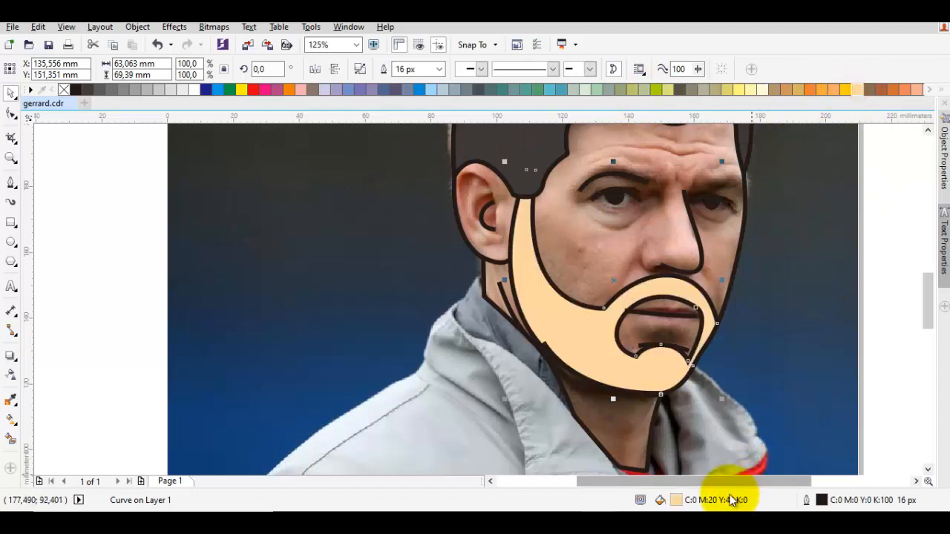
pyautogui.doubleClick(726, 501)
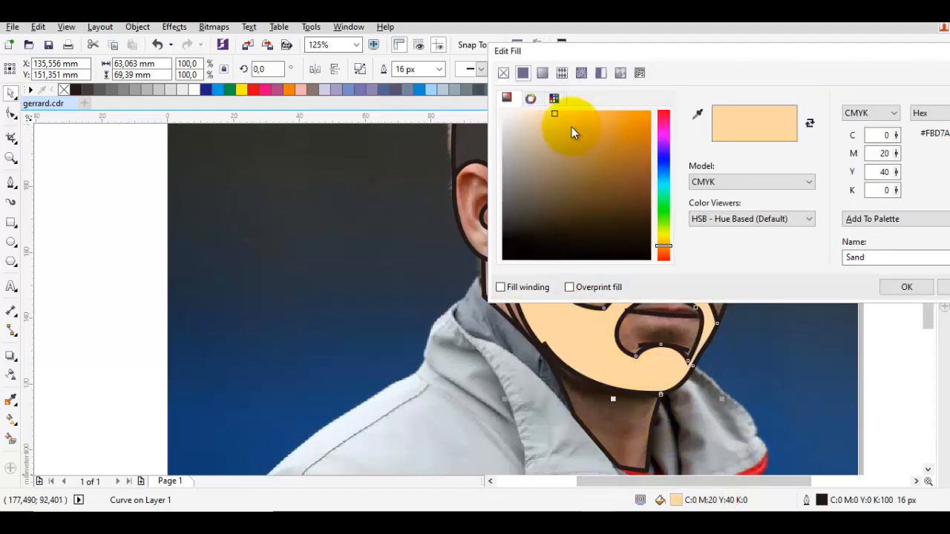
pyautogui.click(553, 123)
pyautogui.moveTo(534, 131)
pyautogui.mouseDown()
pyautogui.moveTo(532, 144)
pyautogui.moveTo(549, 157)
pyautogui.mouseUp()
pyautogui.click(905, 291)
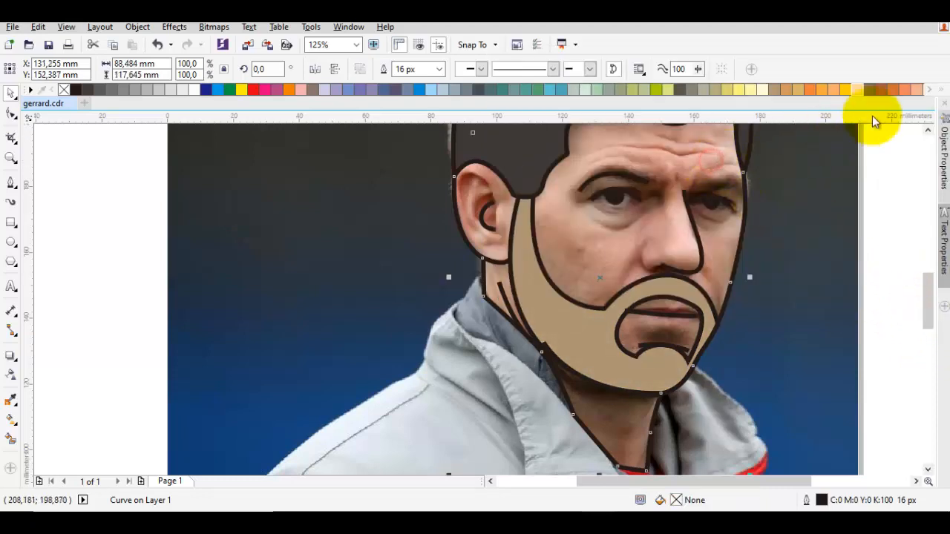
# Try a light skin-tone shade from the Sand swatch on the face shape and undo it.
pyautogui.click(858, 91)
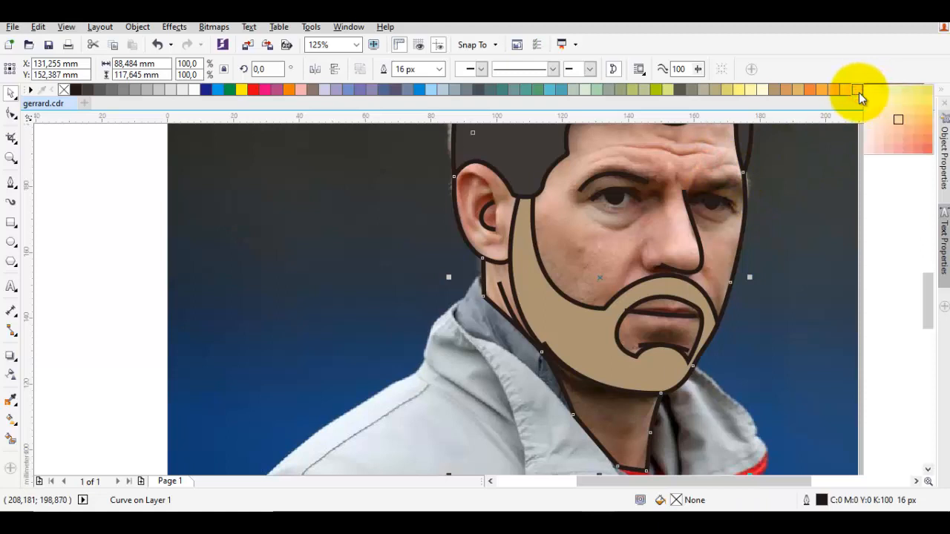
pyautogui.click(893, 130)
pyautogui.click(892, 188)
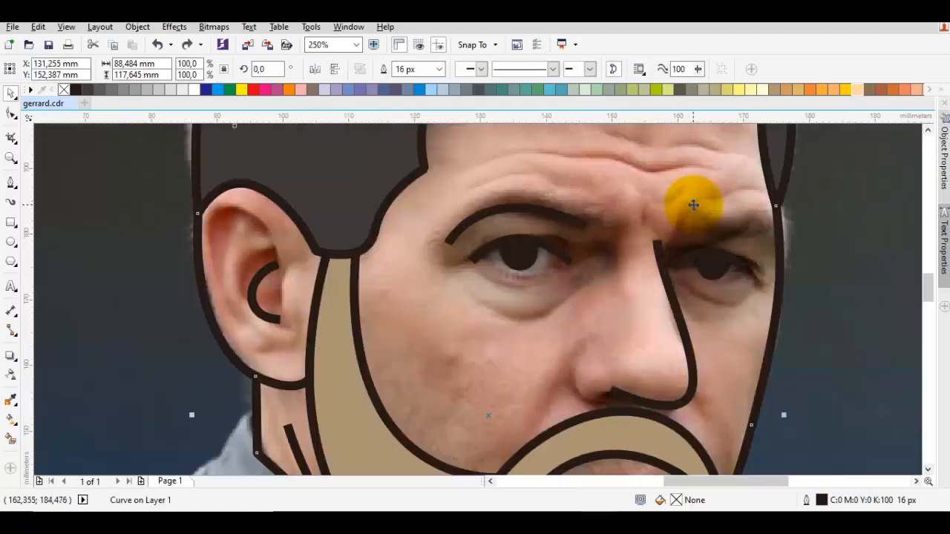
# Draw a curved eyebrow line above the eye beyond the nose, ending at the face outline.
pyautogui.press('F5')
pyautogui.click(682, 242)
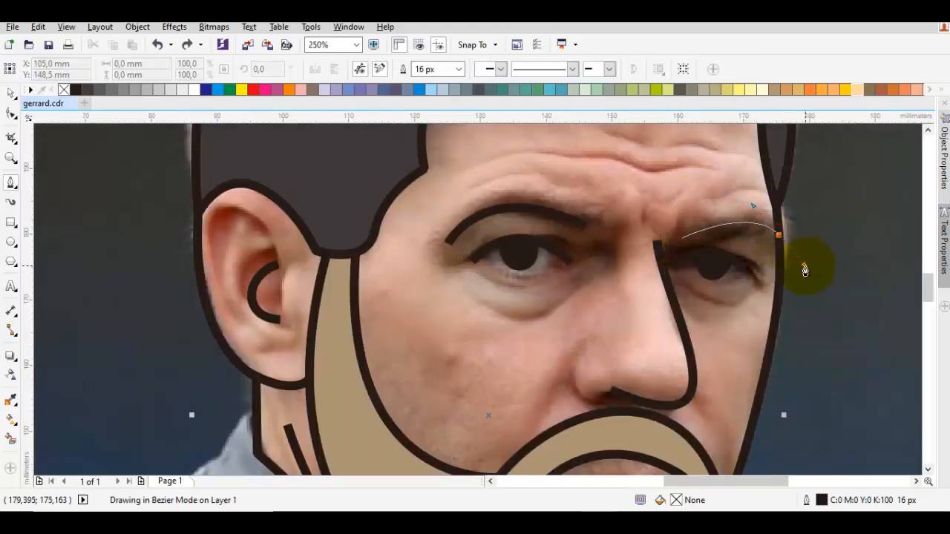
pyautogui.press('space')
pyautogui.press('Escape')
# Fill the face shape with a pinkish skin tone (C:0 M:31 Y:24 K:0).
pyautogui.scroll(-1, 701, 233)
pyautogui.click(686, 179)
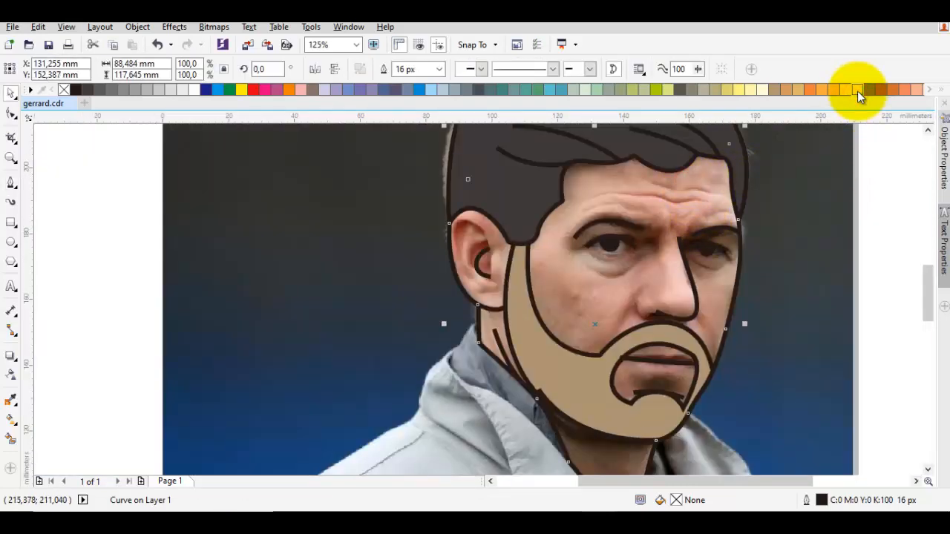
pyautogui.moveTo(857, 91); pyautogui.dragTo(859, 102)
pyautogui.moveTo(893, 138); pyautogui.dragTo(893, 140)
pyautogui.click(876, 191)
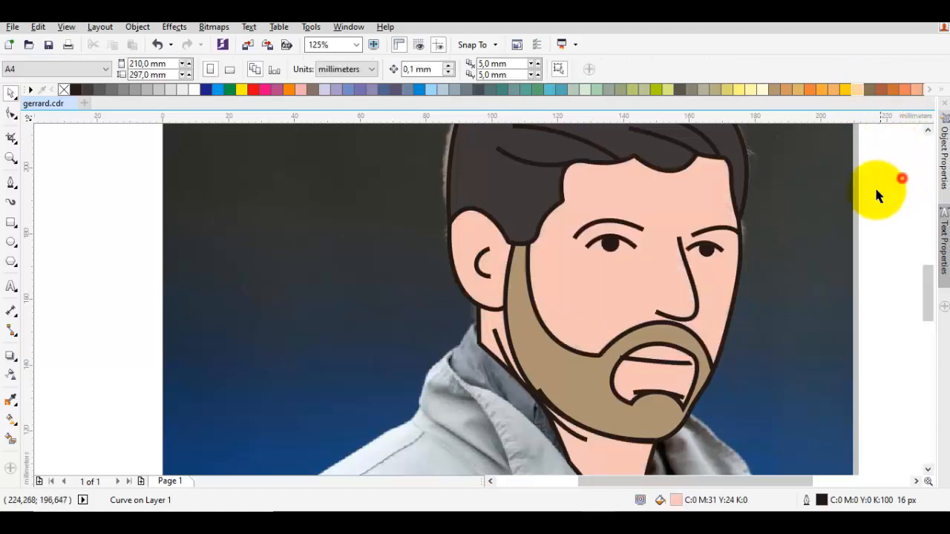
# Fill the face shape with the light peach skin tone C:0 M:24 Y:28 K:0.
pyautogui.click(693, 204)
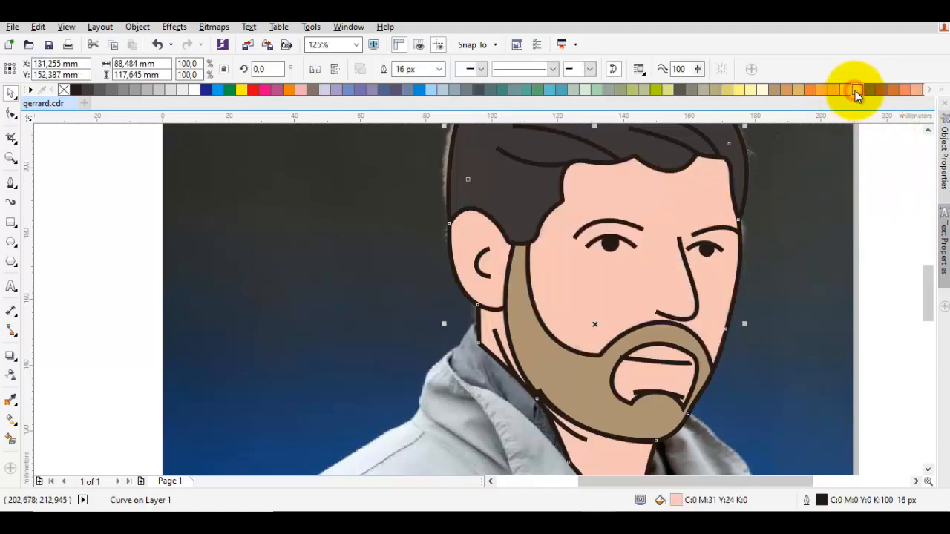
pyautogui.moveTo(855, 91); pyautogui.dragTo(894, 160)
pyautogui.click(843, 208)
# Remove the outline from the beard shape.
pyautogui.scroll(-2, 844, 208)
pyautogui.click(711, 296)
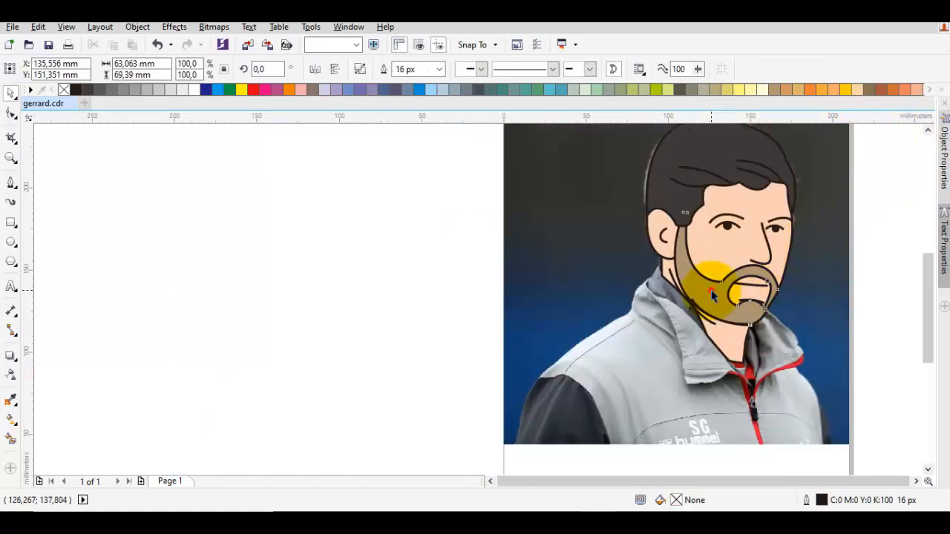
pyautogui.rightClick(66, 89)
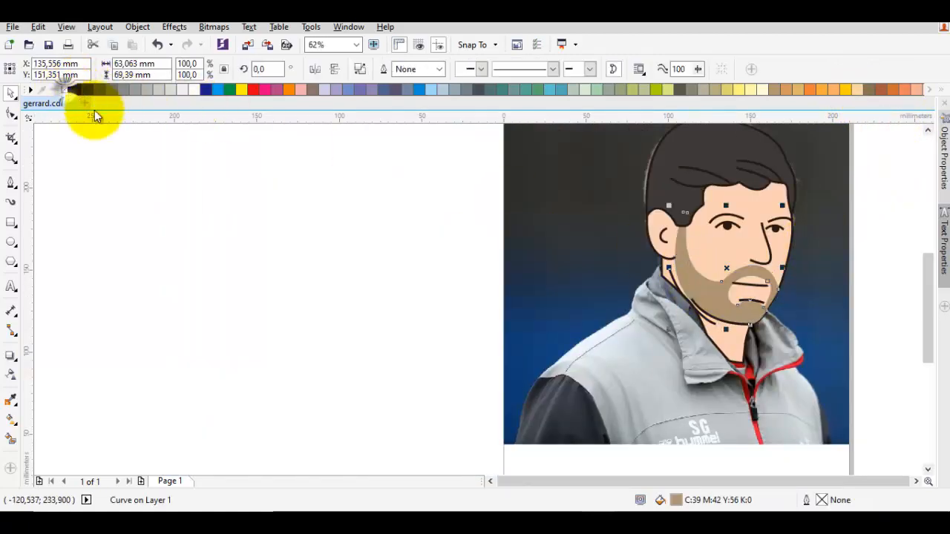
pyautogui.click(624, 224)
pyautogui.scroll(-1, 678, 255)
# Adjust the end nodes and bend of the upper mouth line so it spans only the opening in the beard.
pyautogui.scroll(5, 700, 272)
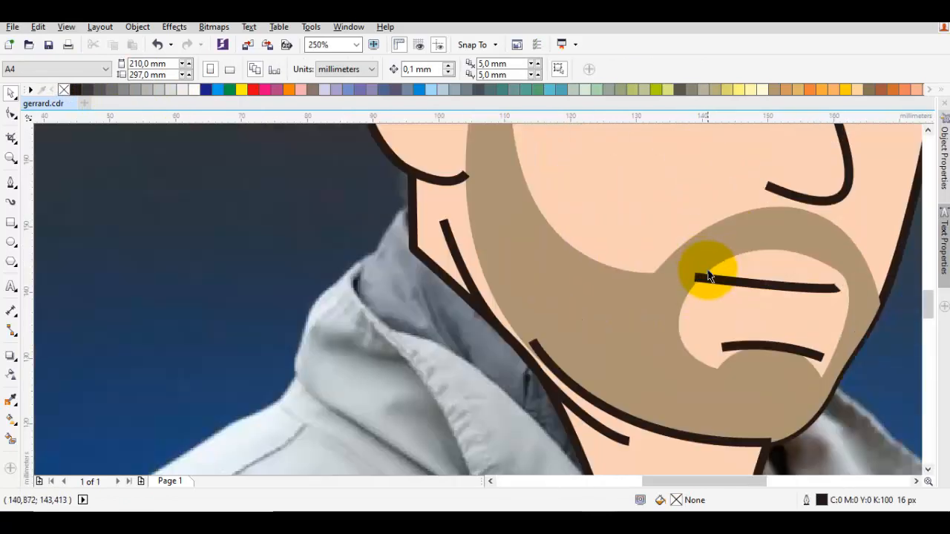
pyautogui.scroll(2, 709, 276)
pyautogui.doubleClick(707, 282)
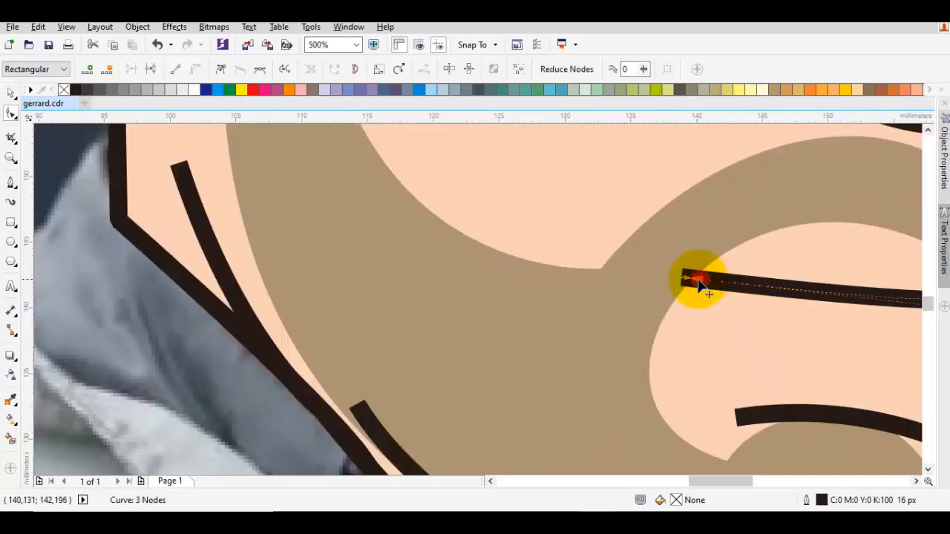
pyautogui.hscroll(3, 683, 274)
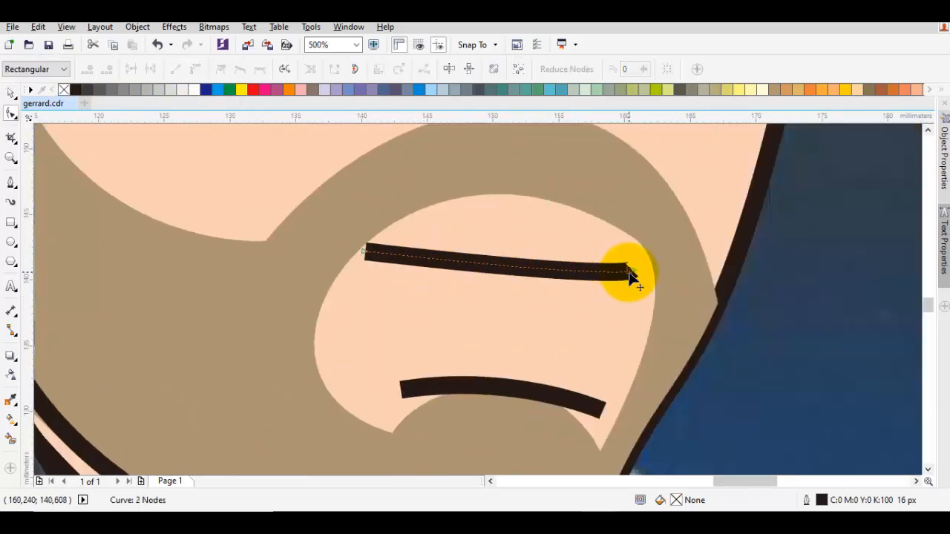
pyautogui.moveTo(627, 272); pyautogui.dragTo(638, 273)
pyautogui.moveTo(571, 291); pyautogui.dragTo(522, 280)
pyautogui.press('space')
pyautogui.press('Escape')
# Convert the face shape's outline to a separate object.
pyautogui.scroll(-4, 552, 282)
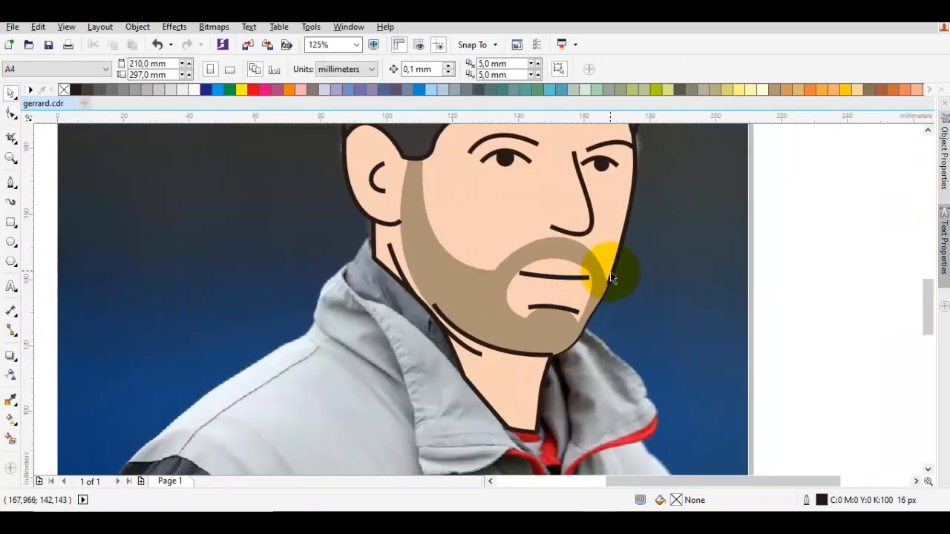
pyautogui.click(610, 257)
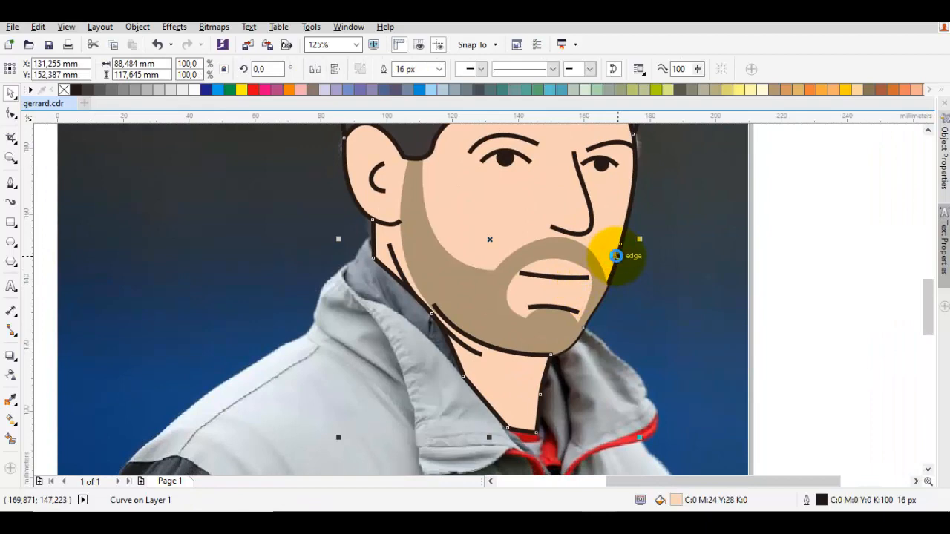
pyautogui.hotkey('ctrl', 'shift', 'q')
pyautogui.rightClick(619, 199)
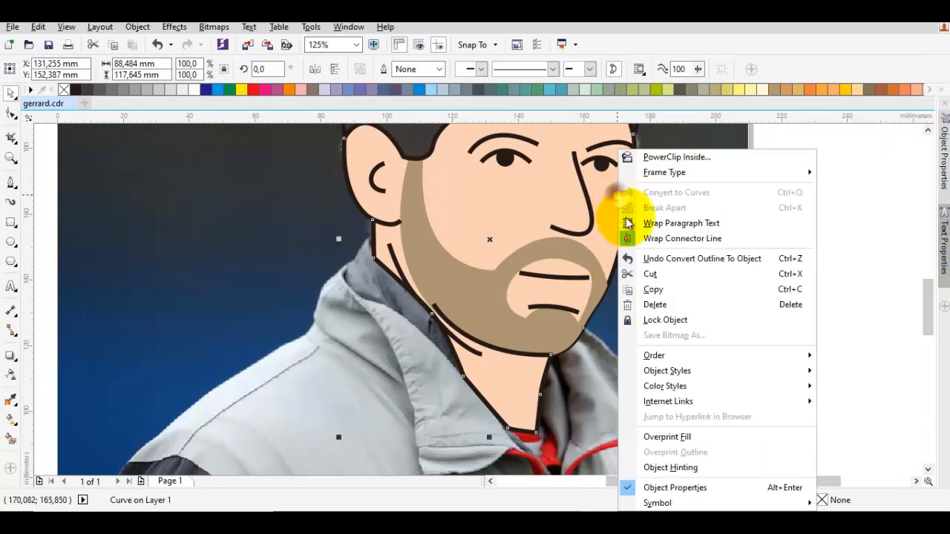
pyautogui.click(629, 314)
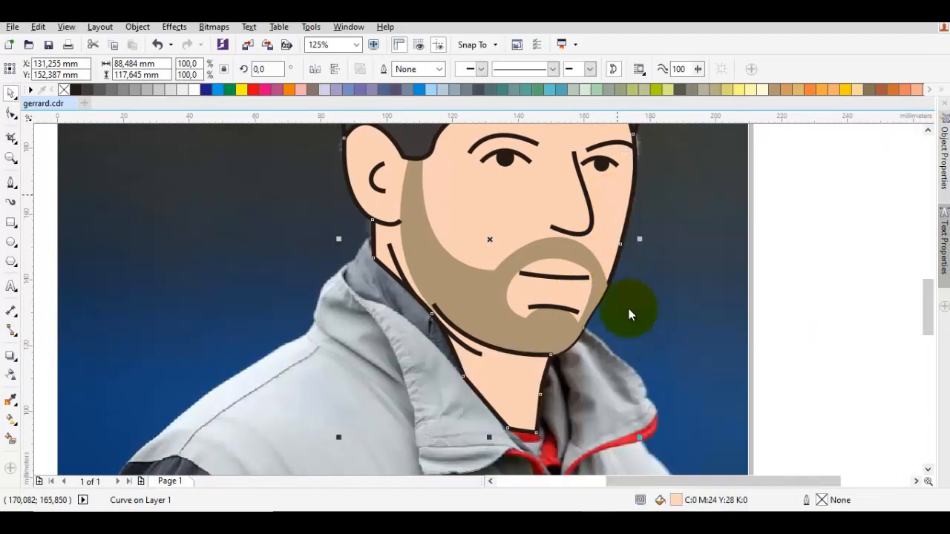
# Place the beard shape behind the converted face outline.
pyautogui.rightClick(578, 250)
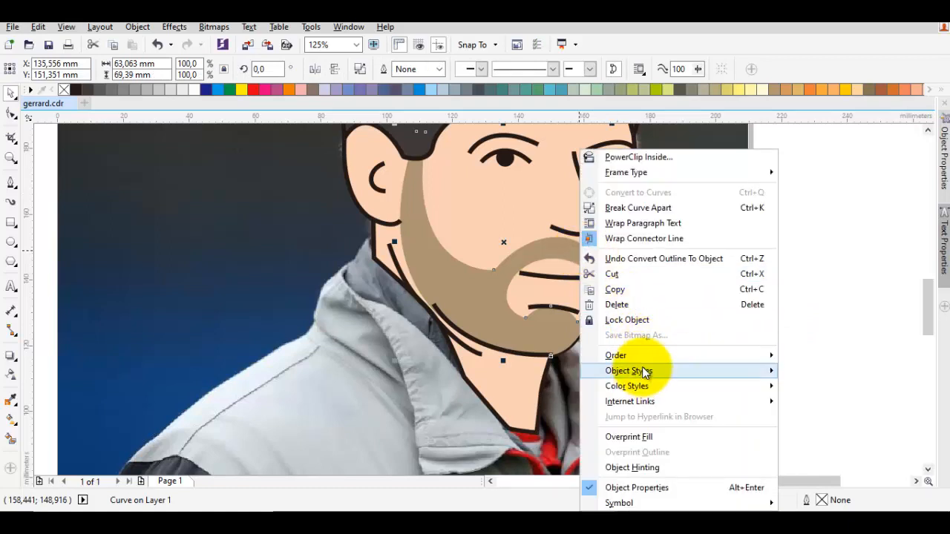
pyautogui.moveTo(658, 356)
pyautogui.click(824, 458)
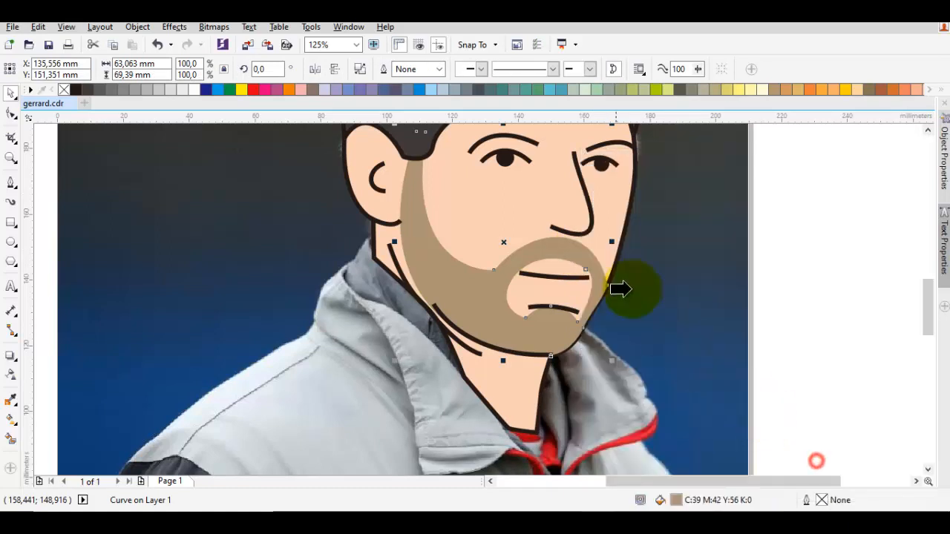
pyautogui.click(520, 212)
# Draw a closed inner collar shape at the base of the neck, about 15.6 mm wide and 17.8 mm high, overlapping the neck.
pyautogui.scroll(-2, 591, 244)
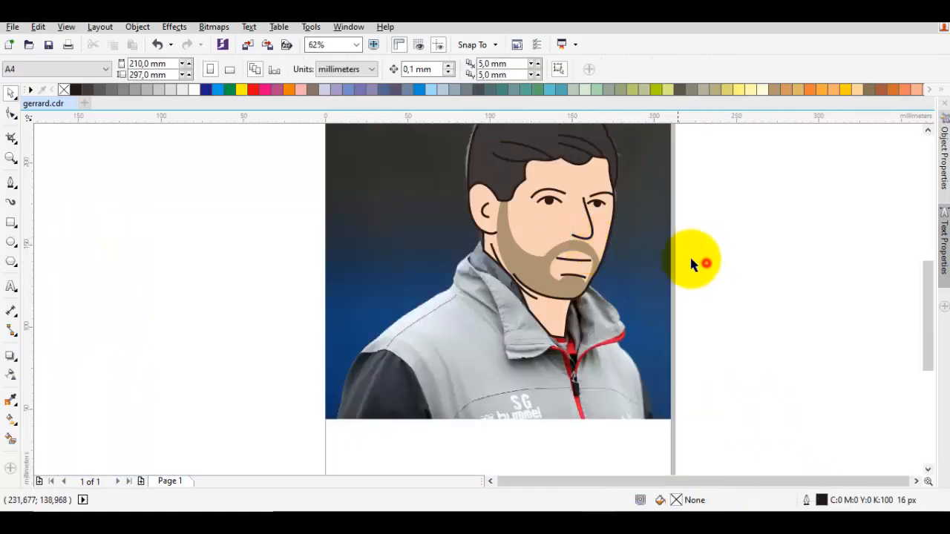
pyautogui.scroll(2, 501, 212)
pyautogui.scroll(-2, 517, 255)
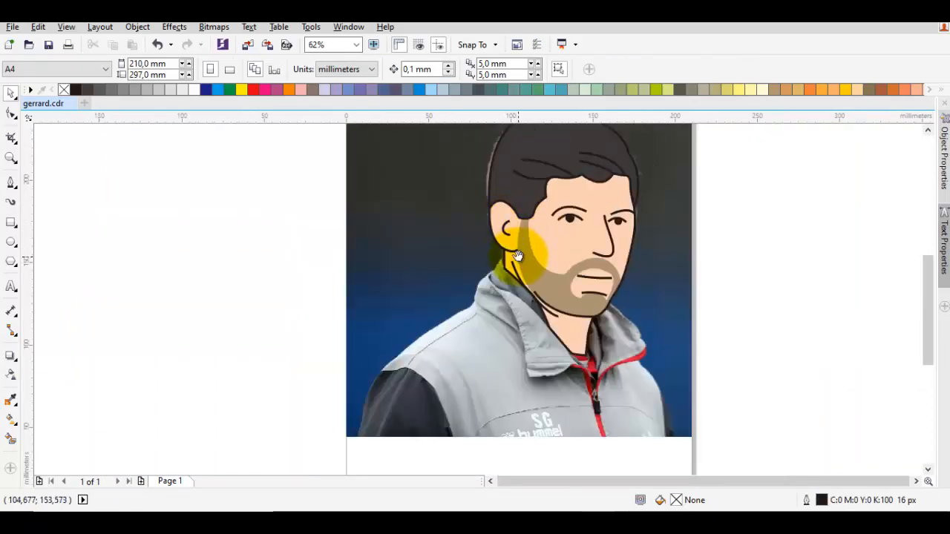
pyautogui.moveTo(518, 256); pyautogui.dragTo(542, 252)
pyautogui.scroll(1, 529, 263)
pyautogui.press('space')
pyautogui.moveTo(597, 336); pyautogui.dragTo(509, 202)
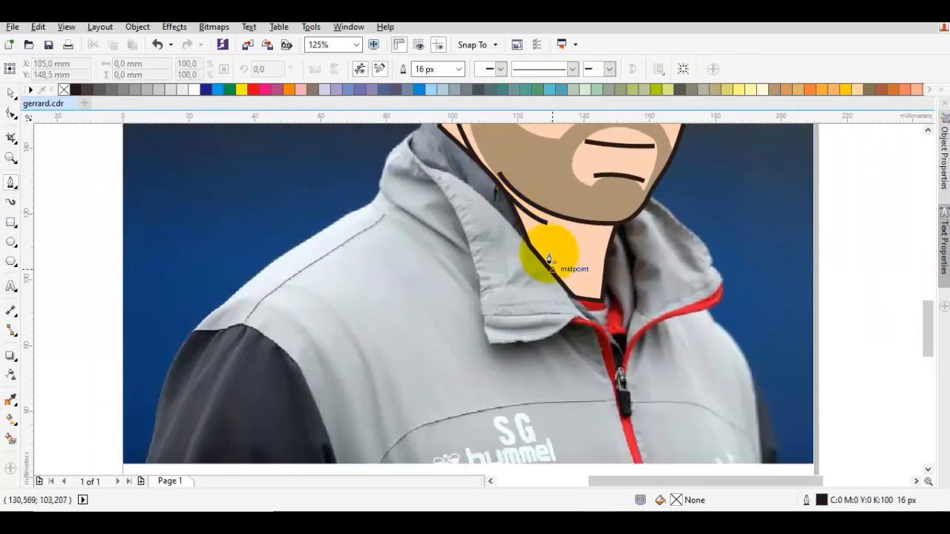
pyautogui.scroll(1, 549, 259)
pyautogui.moveTo(562, 314); pyautogui.dragTo(504, 218)
pyautogui.click(495, 172)
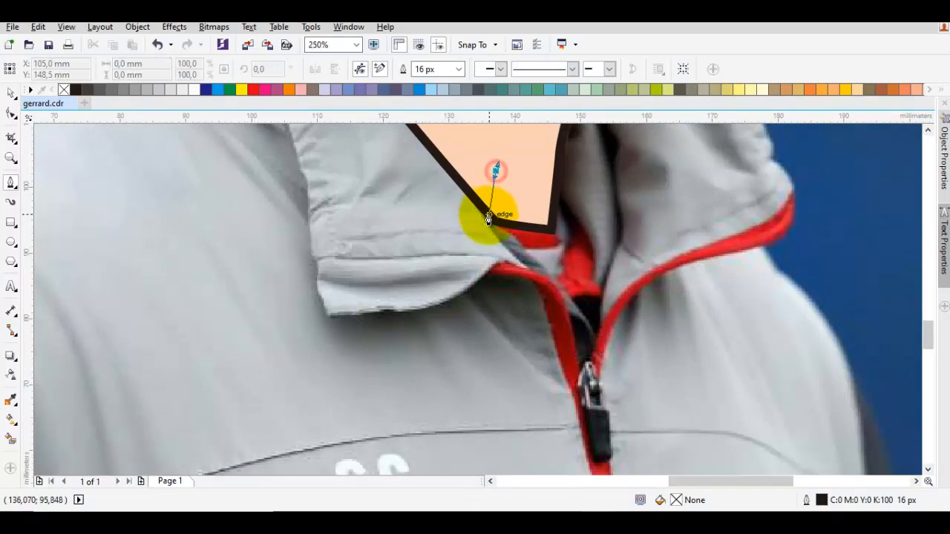
pyautogui.moveTo(503, 235); pyautogui.dragTo(545, 269)
pyautogui.click(568, 292)
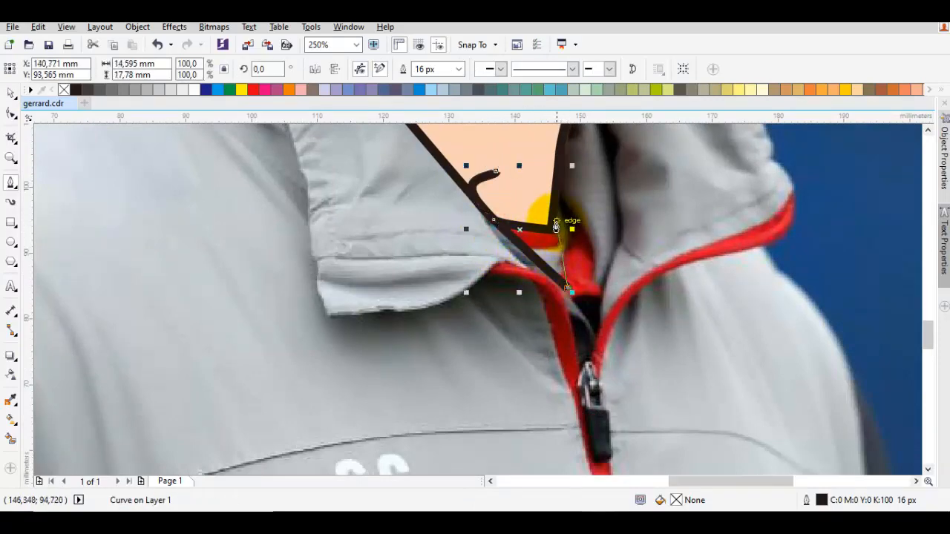
pyautogui.moveTo(554, 199); pyautogui.dragTo(525, 186)
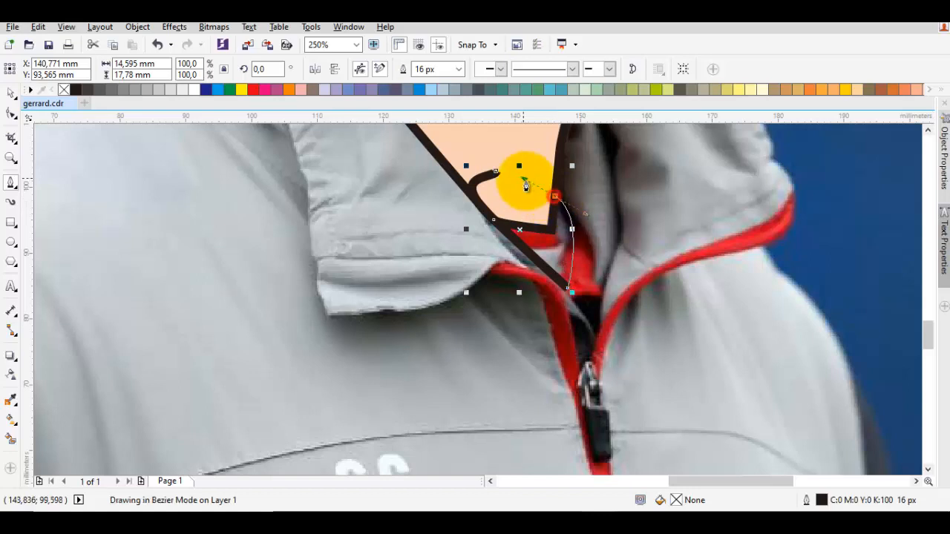
pyautogui.click(496, 172)
# Redraw the collar shape's closing segment as a higher arc, about 18.8 mm overall height, and send the shape behind the face shape.
pyautogui.rightClick(509, 194)
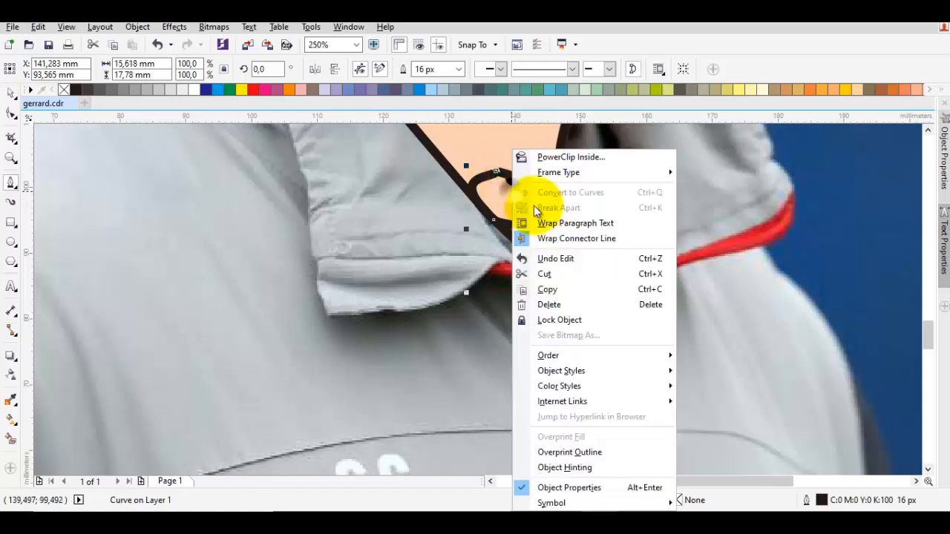
pyautogui.click(492, 195)
pyautogui.scroll(2, 492, 195)
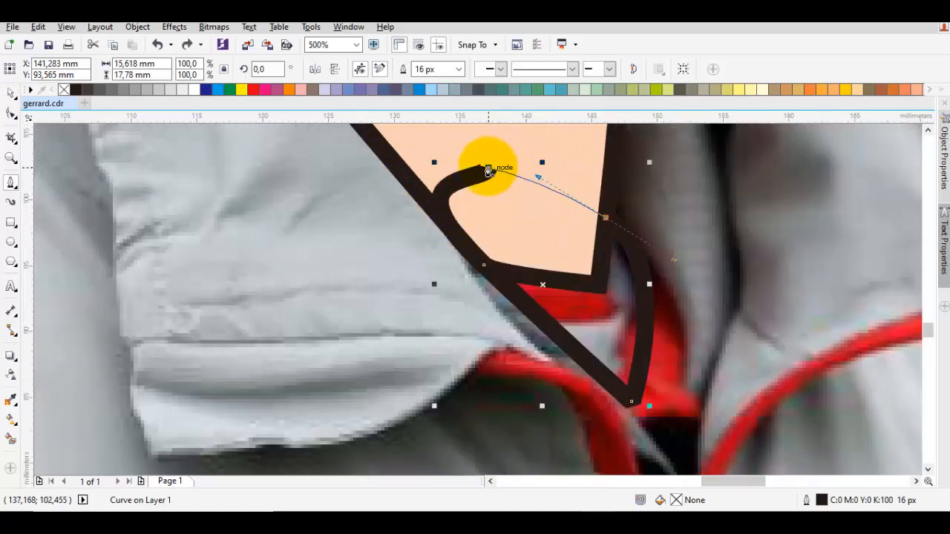
pyautogui.moveTo(487, 167); pyautogui.dragTo(525, 182)
pyautogui.rightClick(522, 184)
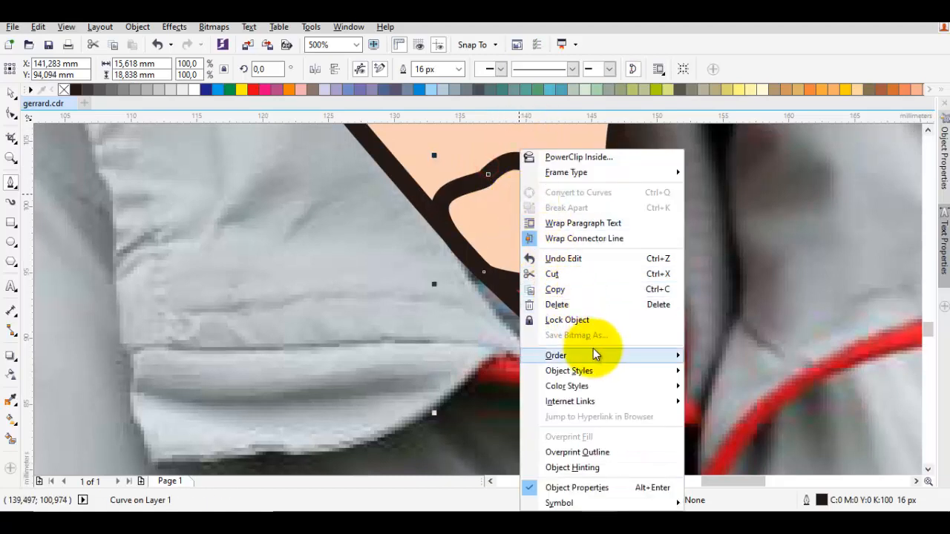
pyautogui.moveTo(643, 356)
pyautogui.click(712, 438)
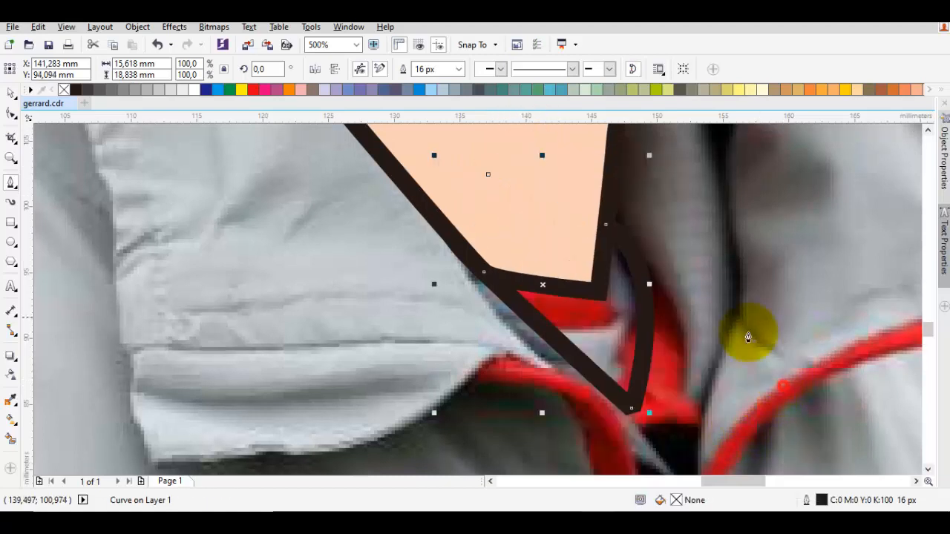
# Draw a curved fold line across the inner collar and fill the collar shape with white.
pyautogui.scroll(2, 612, 326)
pyautogui.moveTo(639, 307); pyautogui.dragTo(591, 351)
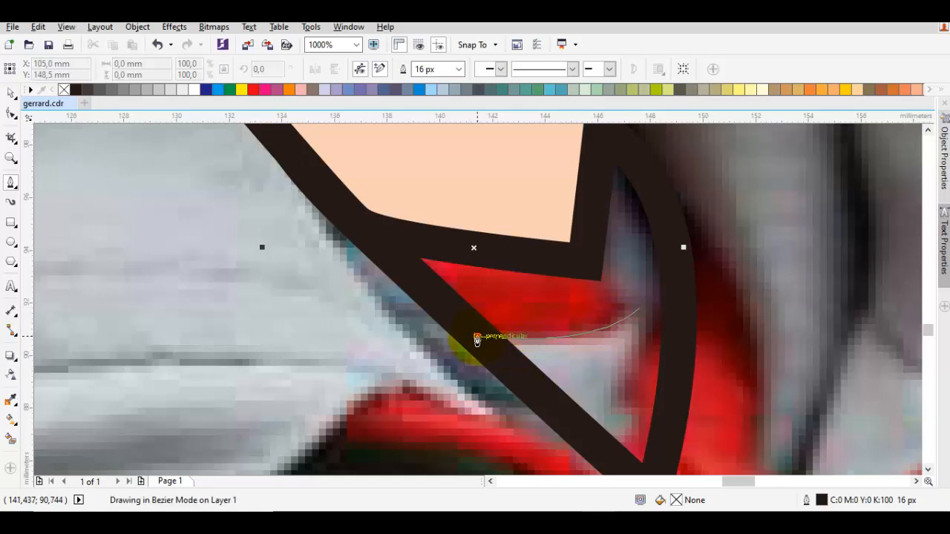
pyautogui.click(477, 339)
pyautogui.click(648, 266)
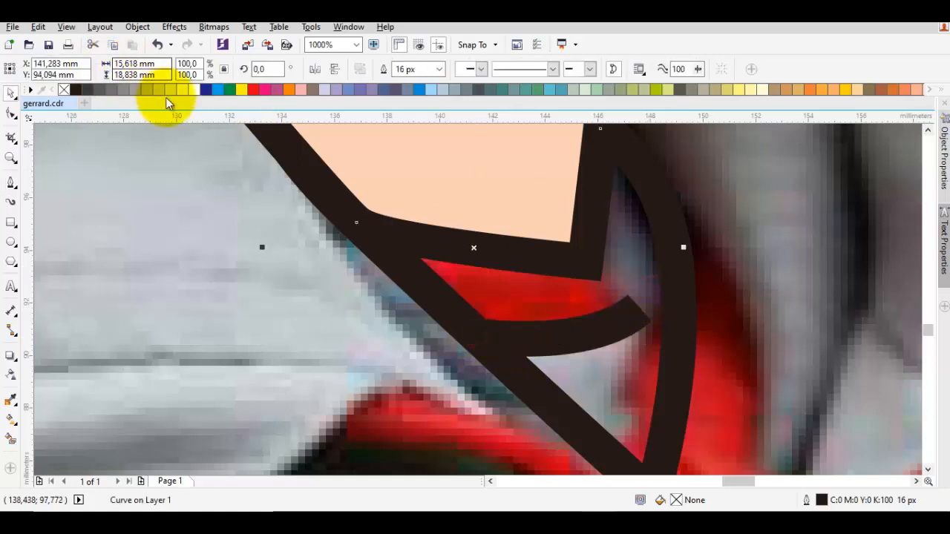
pyautogui.click(194, 91)
pyautogui.scroll(-1, 670, 261)
pyautogui.click(692, 285)
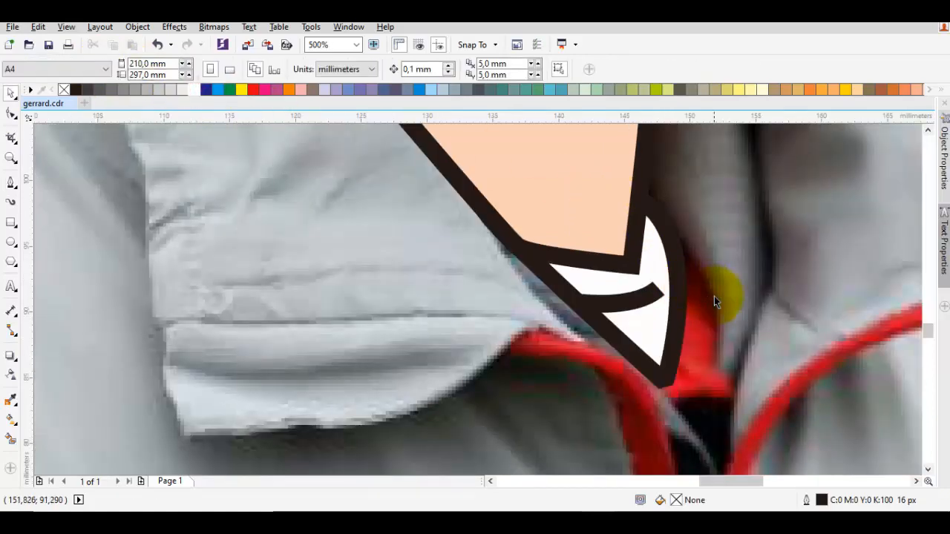
# Trace the jacket's outer edge from inside the beard area over the raised collar and near shoulder down the dark sleeve to the photo's lower edge.
pyautogui.scroll(-2, 713, 298)
pyautogui.scroll(2, 711, 309)
pyautogui.press('space')
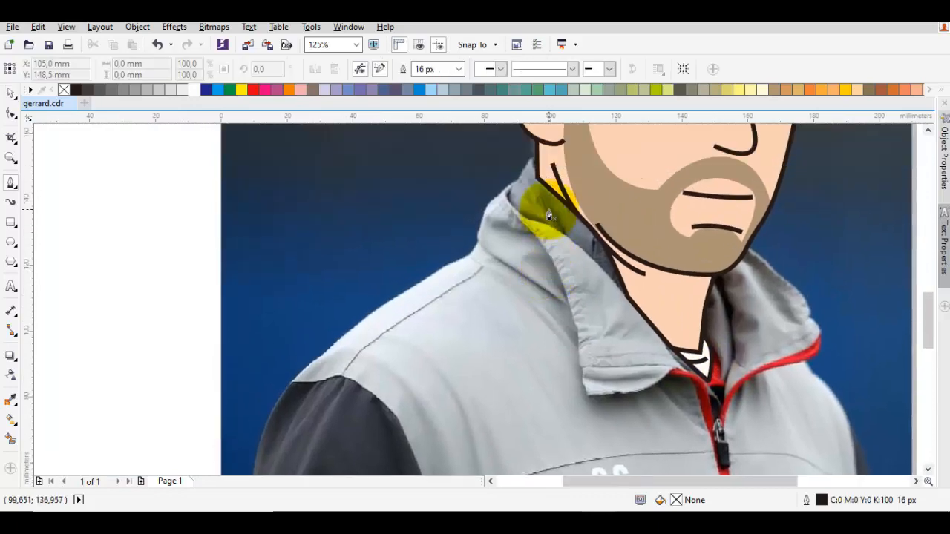
pyautogui.moveTo(638, 176); pyautogui.dragTo(522, 163)
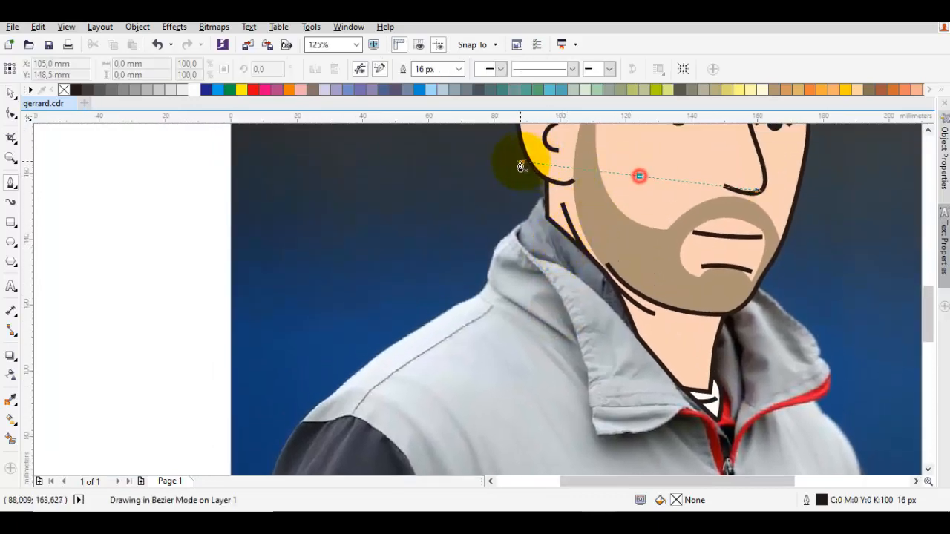
pyautogui.click(525, 223)
pyautogui.click(490, 257)
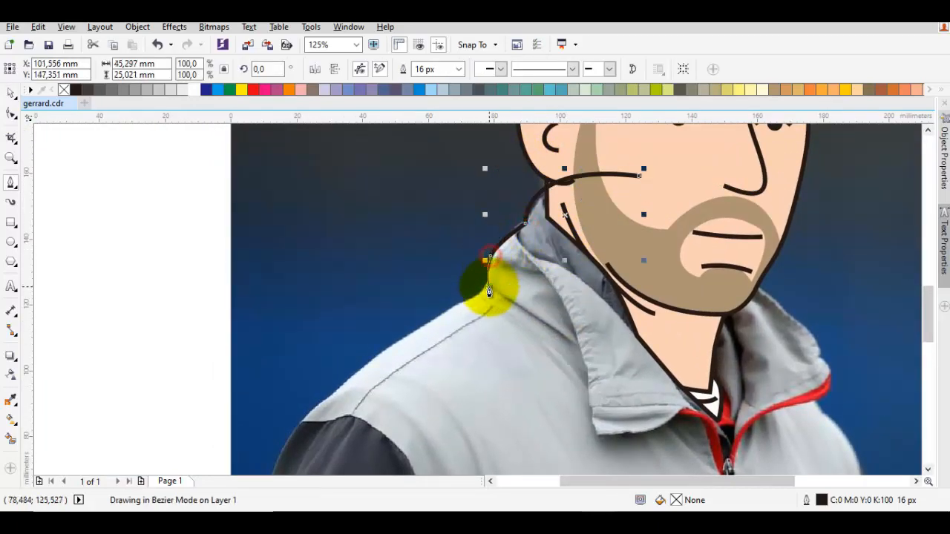
pyautogui.click(487, 289)
pyautogui.moveTo(334, 365)
pyautogui.mouseDown()
pyautogui.moveTo(519, 266)
pyautogui.moveTo(468, 335)
pyautogui.mouseUp()
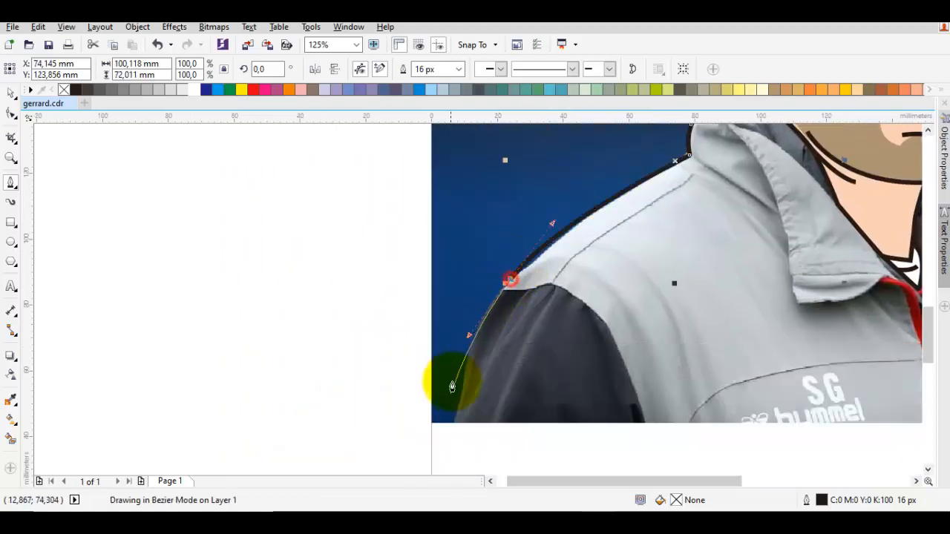
pyautogui.click(455, 424)
# Continue the jacket outline along the photo's lower edge, up the far sleeve and around the far collar, closing it inside the face.
pyautogui.moveTo(739, 415); pyautogui.dragTo(458, 386)
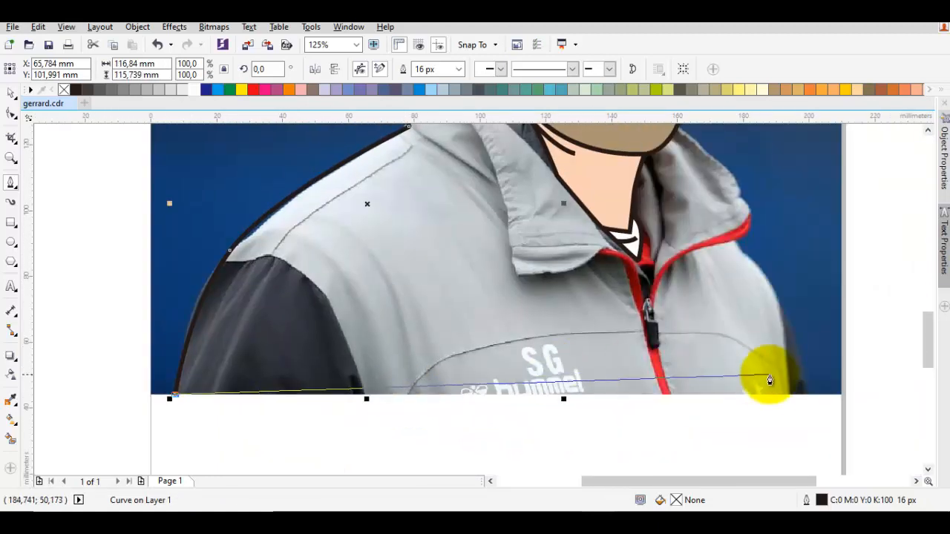
pyautogui.moveTo(807, 398); pyautogui.dragTo(748, 249)
pyautogui.click(737, 243)
pyautogui.moveTo(744, 193); pyautogui.dragTo(743, 254)
pyautogui.moveTo(648, 175); pyautogui.dragTo(630, 156)
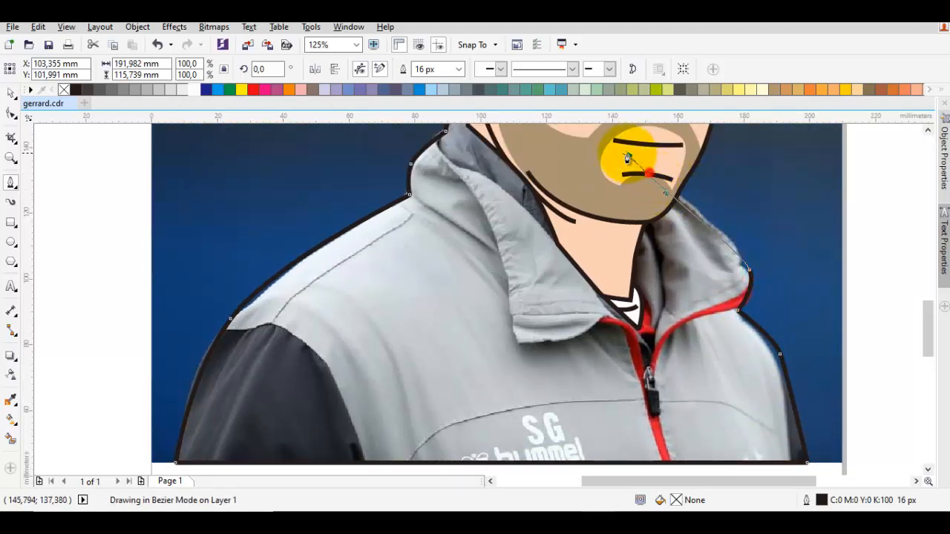
pyautogui.moveTo(537, 147); pyautogui.dragTo(584, 266)
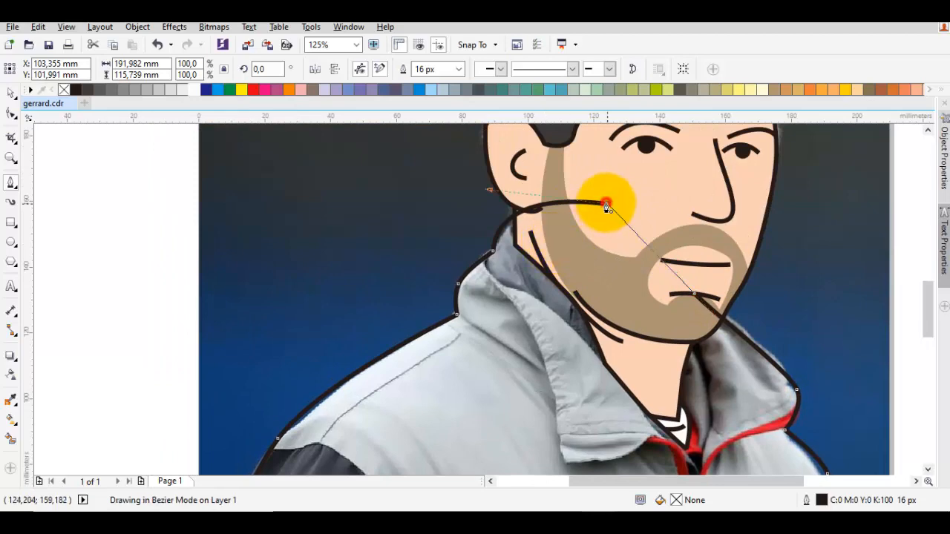
pyautogui.click(607, 206)
# Place the jacket outline directly in front of the photo in the stacking order, behind the face and neck shapes.
pyautogui.rightClick(445, 339)
pyautogui.moveTo(557, 358)
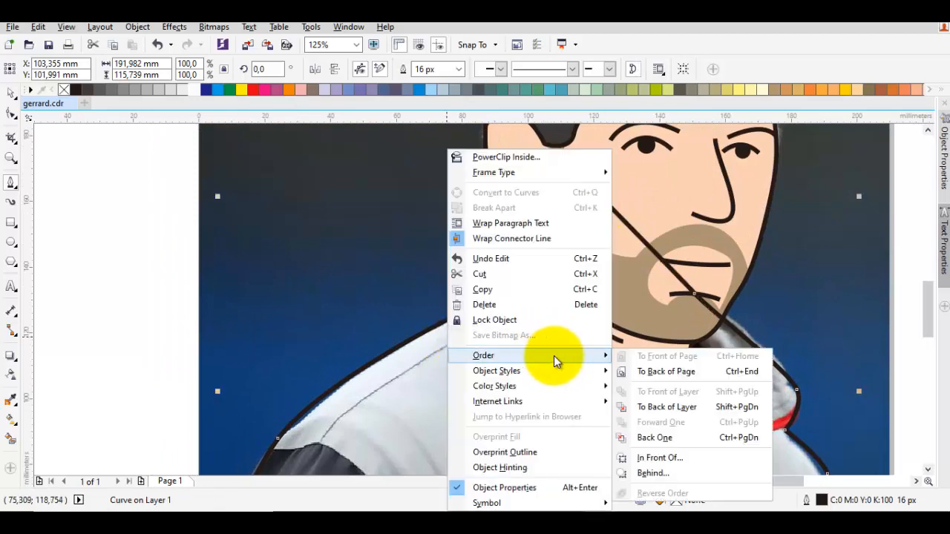
pyautogui.click(701, 462)
pyautogui.click(806, 341)
# Draw a closed helper loop about 350 mm wide and 193 mm high, following both sleeve seams and passing below the jacket.
pyautogui.moveTo(814, 334); pyautogui.dragTo(775, 259)
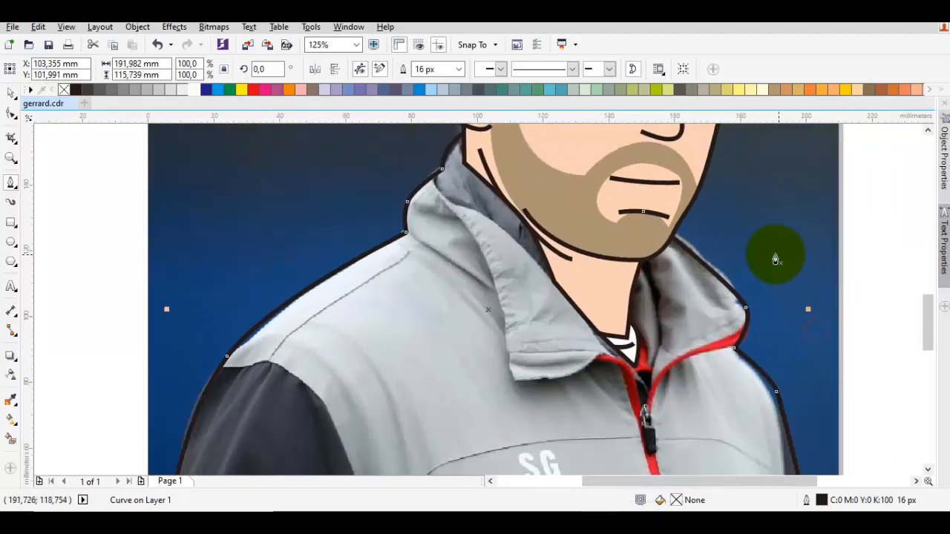
pyautogui.scroll(-3, 742, 253)
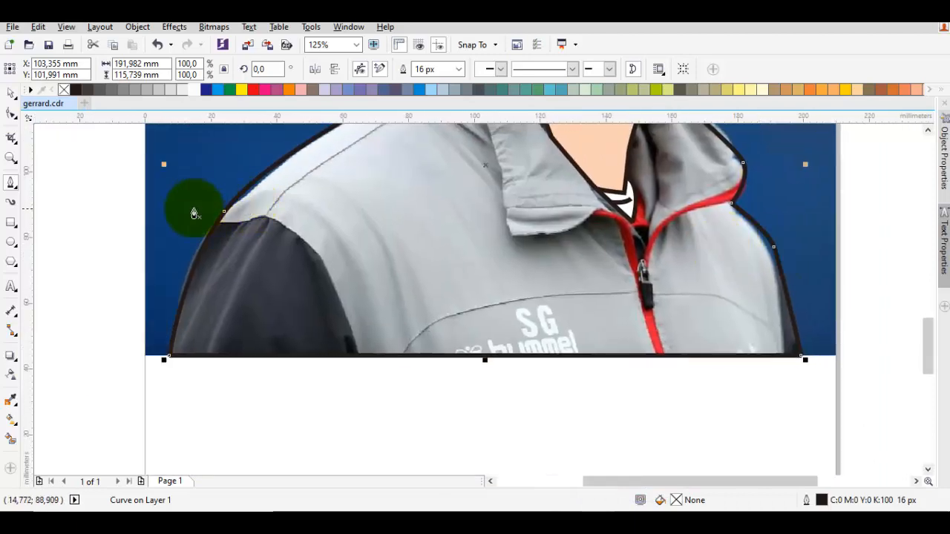
pyautogui.moveTo(193, 213); pyautogui.dragTo(339, 219)
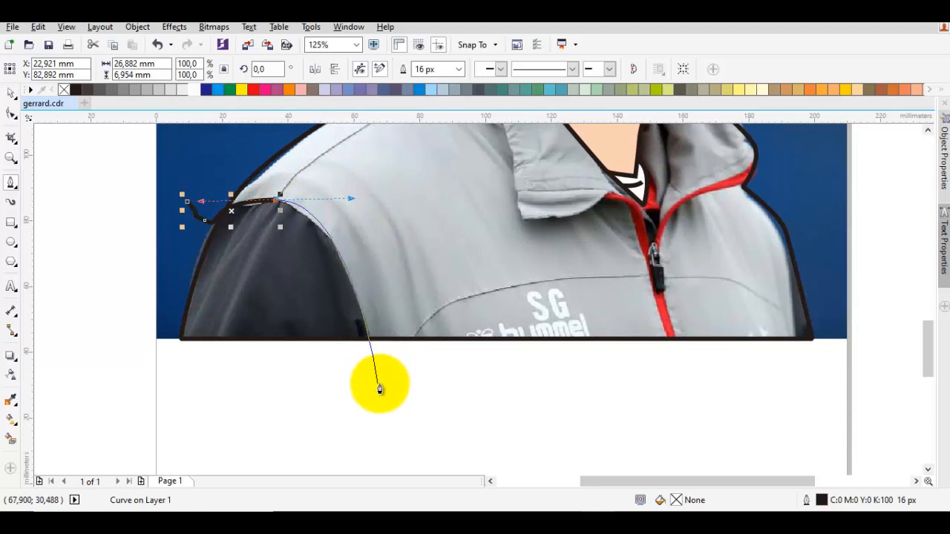
pyautogui.click(377, 387)
pyautogui.moveTo(786, 363); pyautogui.dragTo(774, 178)
pyautogui.click(776, 185)
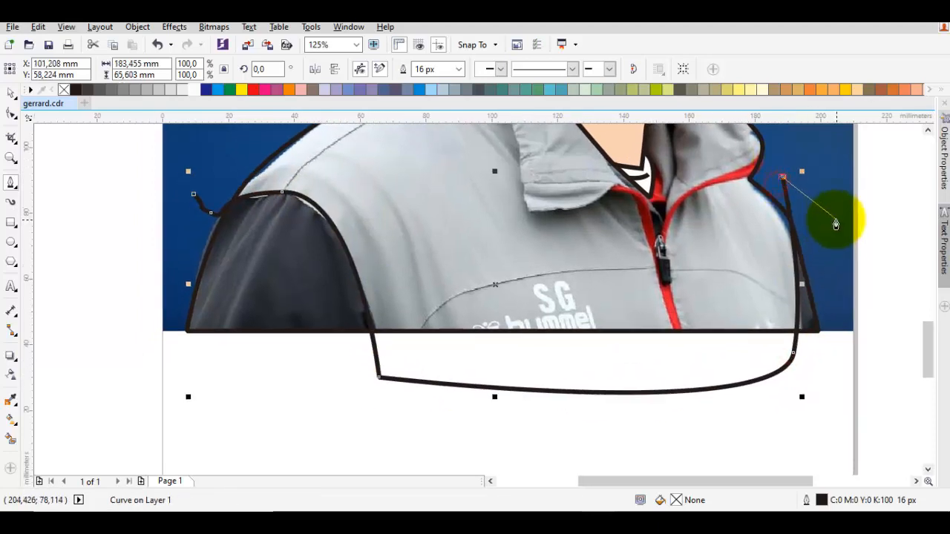
pyautogui.scroll(-2, 843, 228)
pyautogui.moveTo(884, 305); pyautogui.dragTo(791, 364)
pyautogui.moveTo(649, 357); pyautogui.dragTo(586, 315)
pyautogui.click(681, 220)
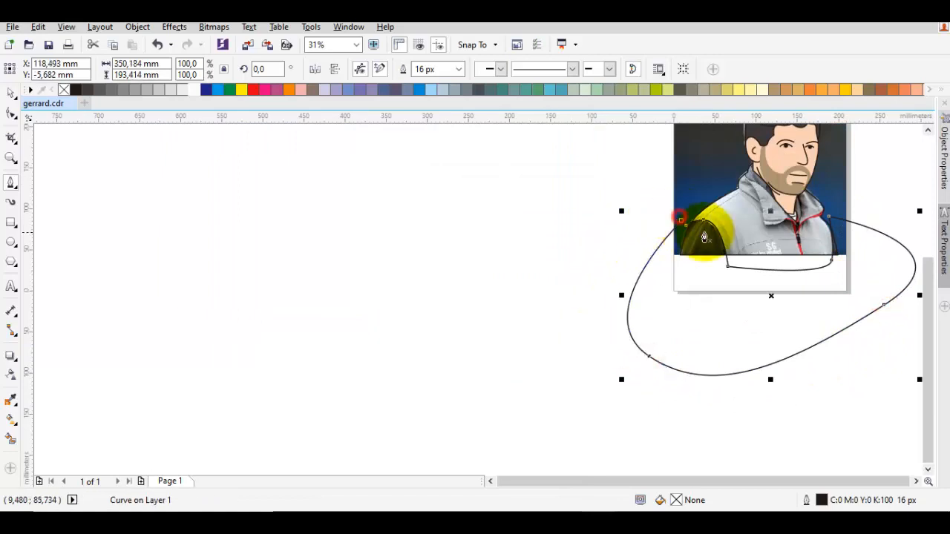
# Intersect the helper loop with the jacket outline to create the sleeve shapes, and delete the helper loop.
pyautogui.scroll(1, 725, 231)
pyautogui.press('space')
pyautogui.keyDown('shift'); pyautogui.click(755, 230); pyautogui.keyUp('shift')
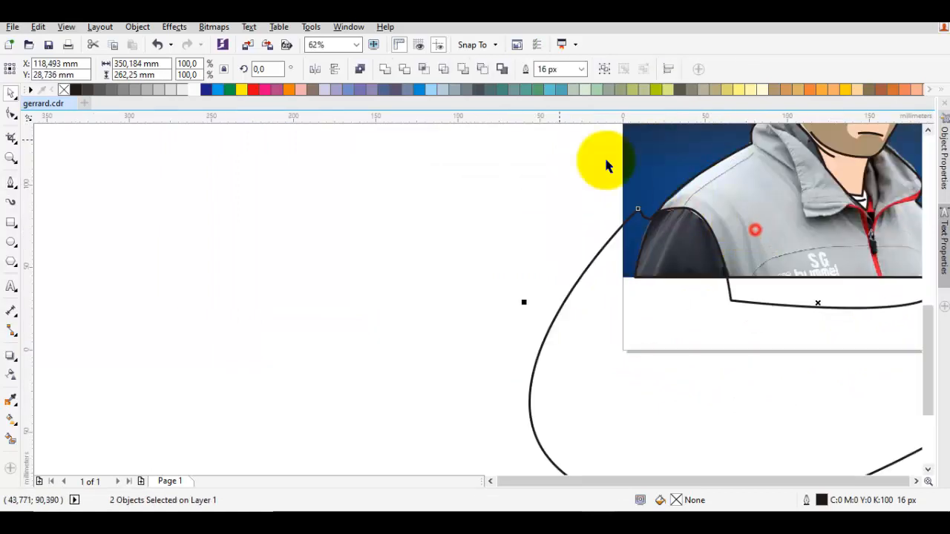
pyautogui.click(426, 70)
pyautogui.rightClick(566, 305)
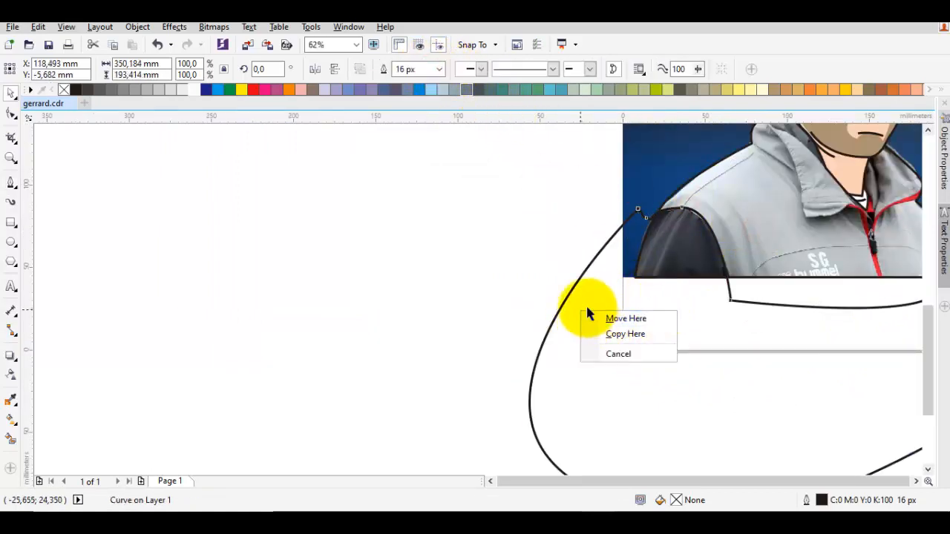
pyautogui.click(585, 304)
pyautogui.rightClick(598, 286)
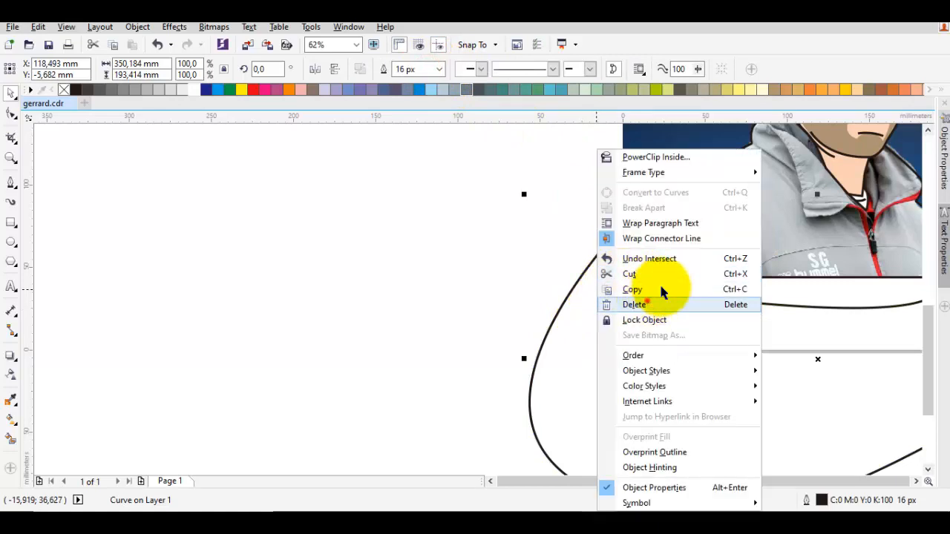
pyautogui.click(648, 302)
# Fill the sleeve shapes with 90% black and remove their outline.
pyautogui.click(681, 247)
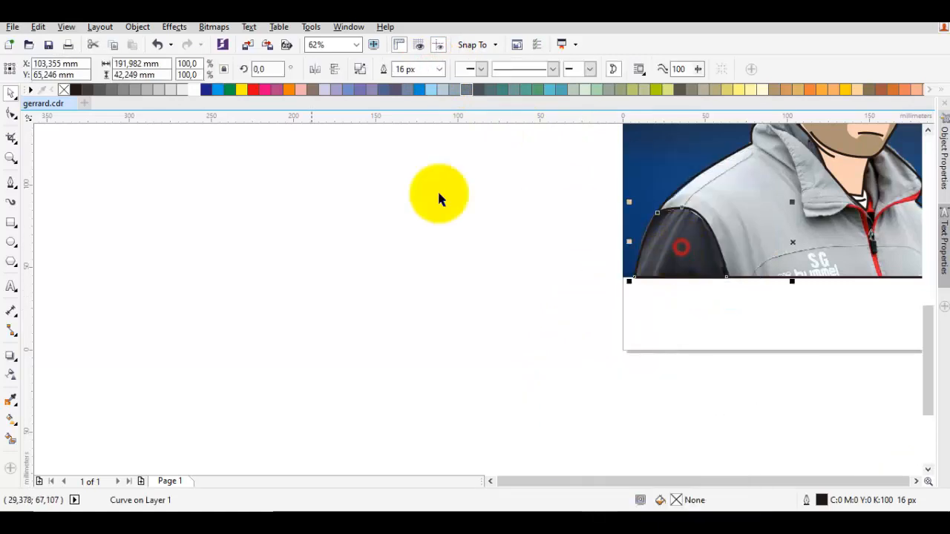
pyautogui.click(89, 90)
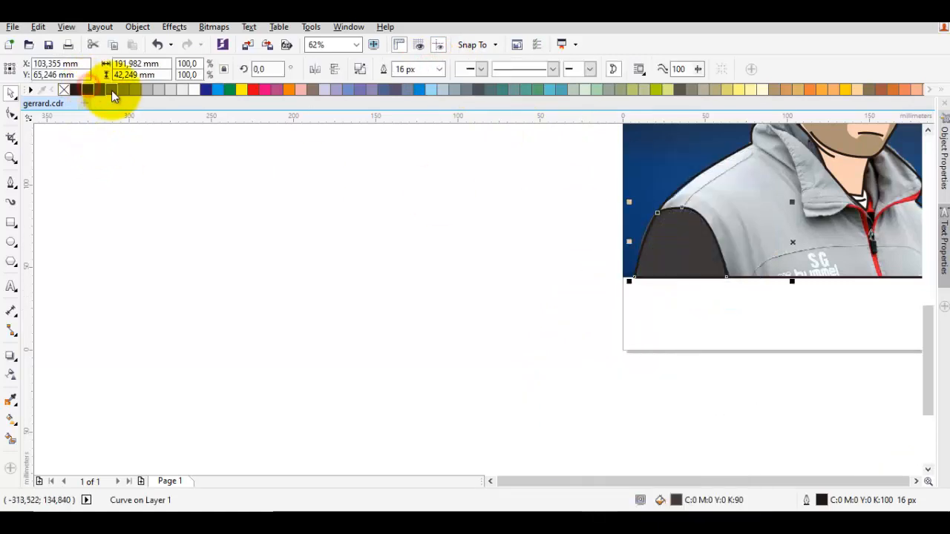
pyautogui.rightClick(63, 89)
# Draw the near collar flap's edge from the collar top to its tip and the zip, continuing down to the jacket's lower edge.
pyautogui.moveTo(679, 185); pyautogui.dragTo(477, 237)
pyautogui.click(624, 293)
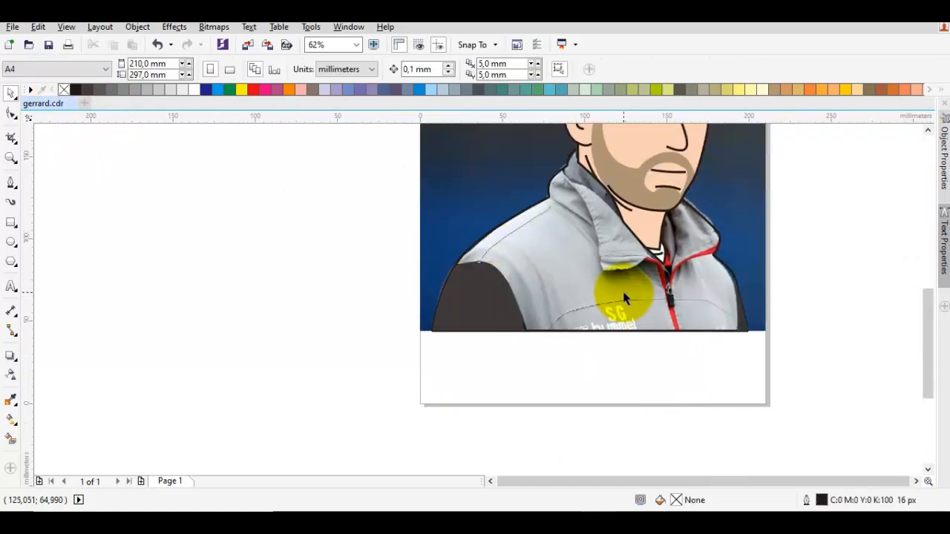
pyautogui.click(624, 297)
pyautogui.scroll(2, 616, 248)
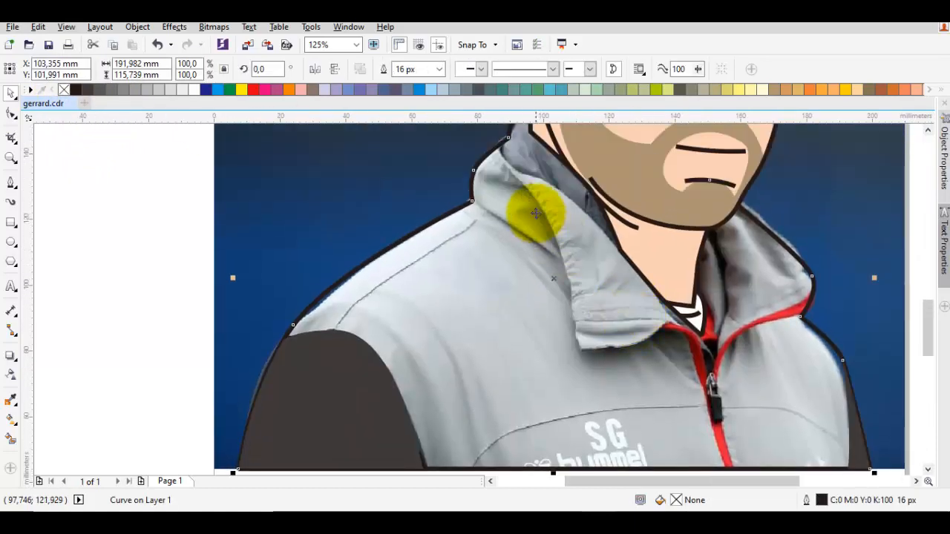
pyautogui.press('F10')
pyautogui.moveTo(513, 154)
pyautogui.mouseDown()
pyautogui.moveTo(500, 176)
pyautogui.moveTo(551, 219)
pyautogui.moveTo(587, 273)
pyautogui.moveTo(586, 371)
pyautogui.mouseUp()
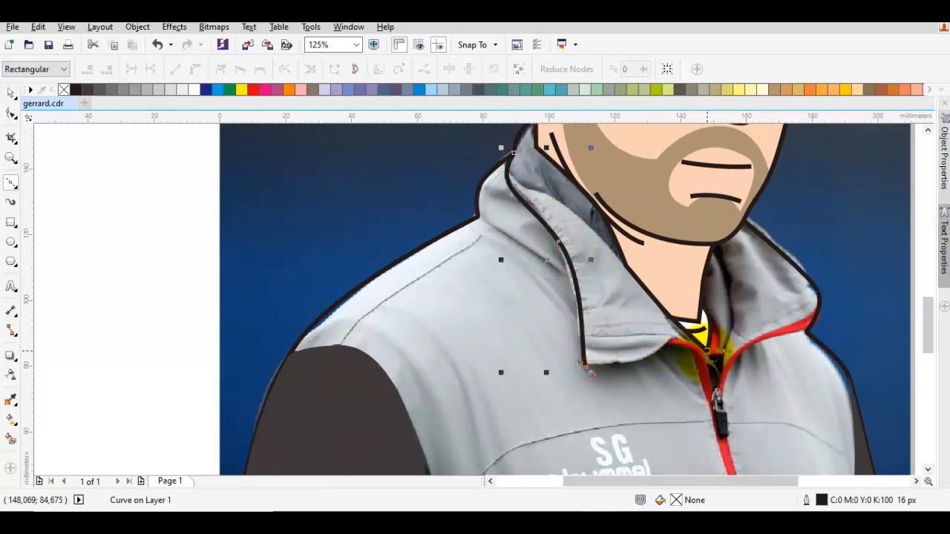
pyautogui.moveTo(586, 370)
pyautogui.mouseDown()
pyautogui.moveTo(730, 379)
pyautogui.moveTo(746, 400)
pyautogui.mouseUp()
pyautogui.scroll(-3, 718, 305)
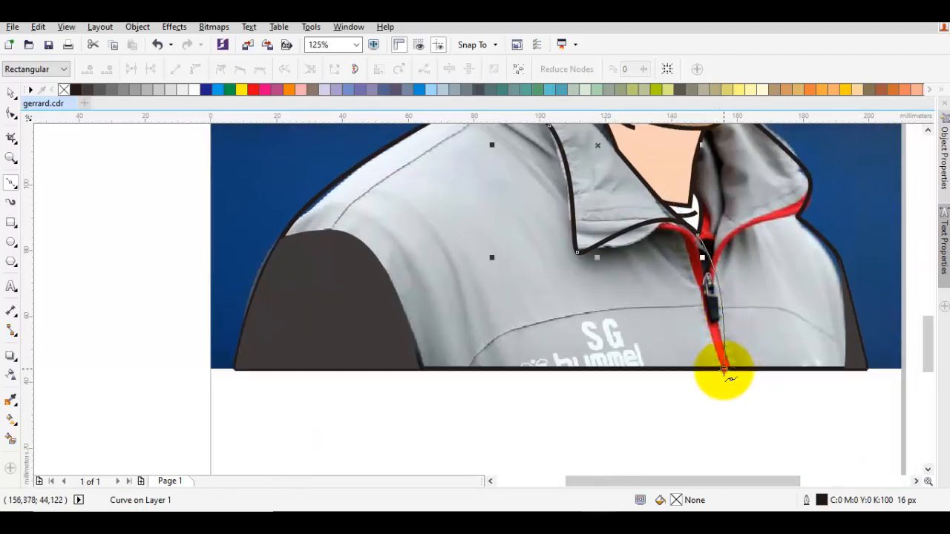
# Draw the far collar's lower edge from the zip to the outer collar edge, and its inner fold from the chin to the zip.
pyautogui.scroll(3, 717, 322)
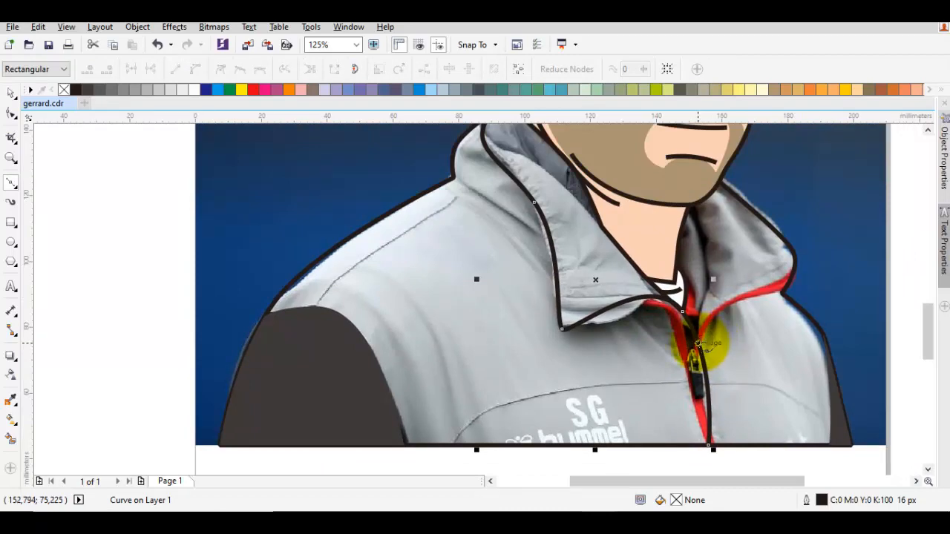
pyautogui.click(696, 344)
pyautogui.click(697, 318)
pyautogui.moveTo(781, 297); pyautogui.dragTo(793, 274)
pyautogui.press('space')
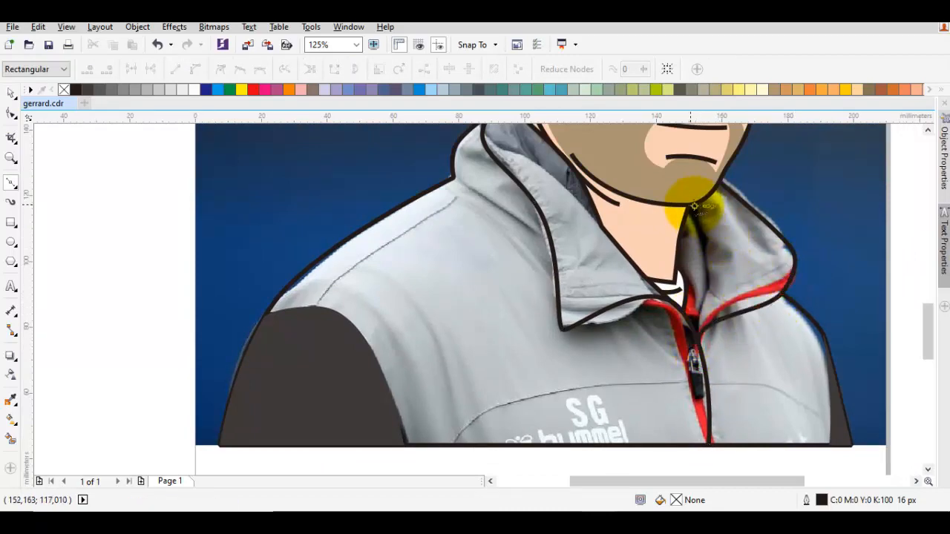
pyautogui.click(693, 206)
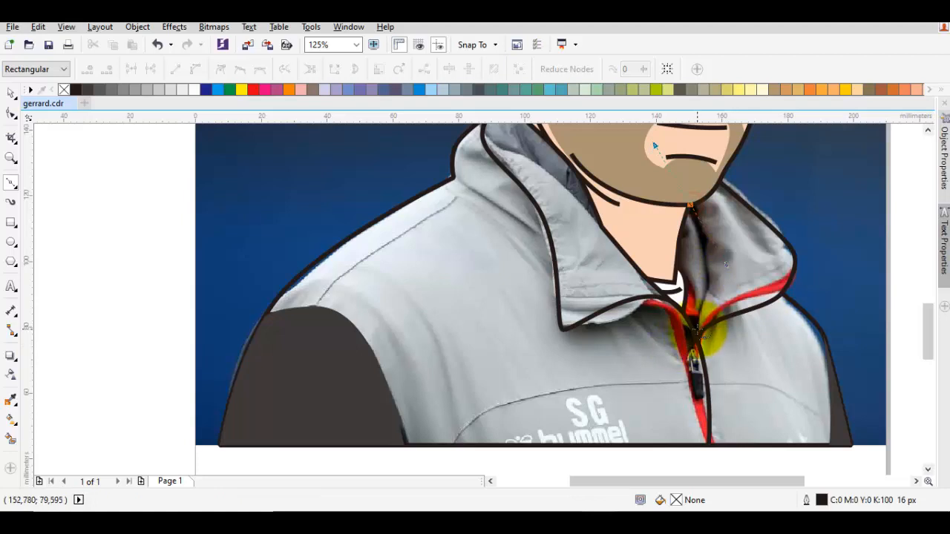
pyautogui.press('space')
# Draw the near collar's inner fold line from the collar top to the edge of the neck.
pyautogui.scroll(2, 616, 208)
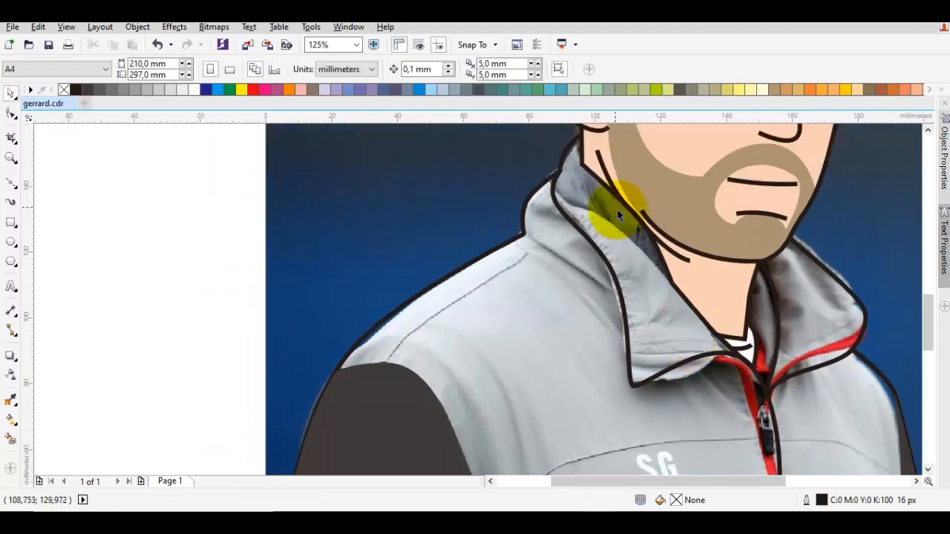
pyautogui.press('space')
pyautogui.click(530, 154)
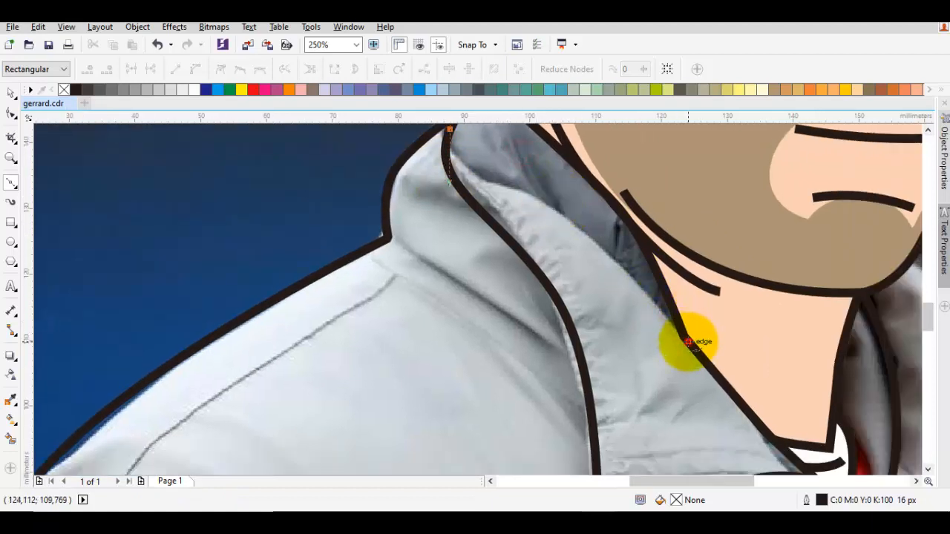
pyautogui.moveTo(688, 342); pyautogui.dragTo(771, 429)
pyautogui.moveTo(717, 351); pyautogui.dragTo(527, 298)
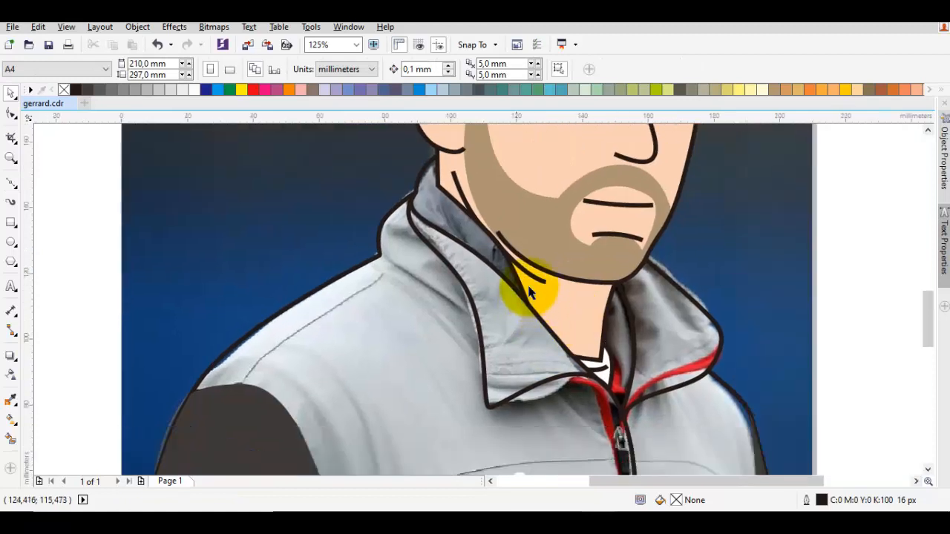
# Draw a short curved crease inside the near collar below the ear and reshape it, about 7.6 mm wide and 19.2 mm high.
pyautogui.scroll(1, 431, 193)
pyautogui.press('space')
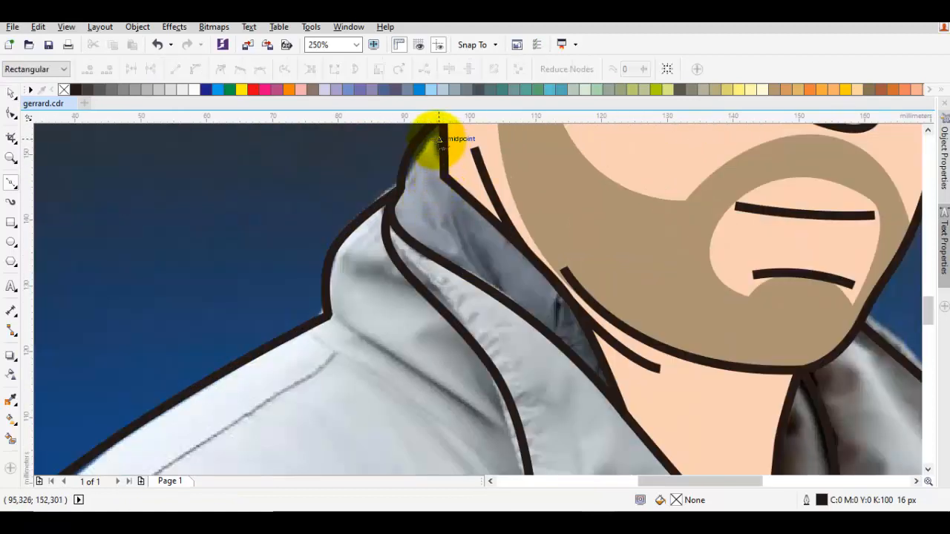
pyautogui.moveTo(443, 152); pyautogui.dragTo(441, 211)
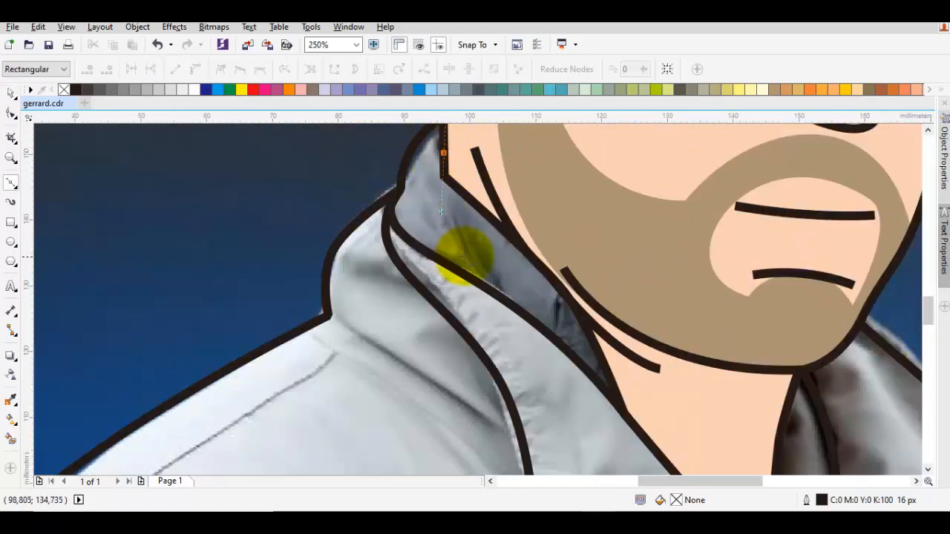
pyautogui.press('space')
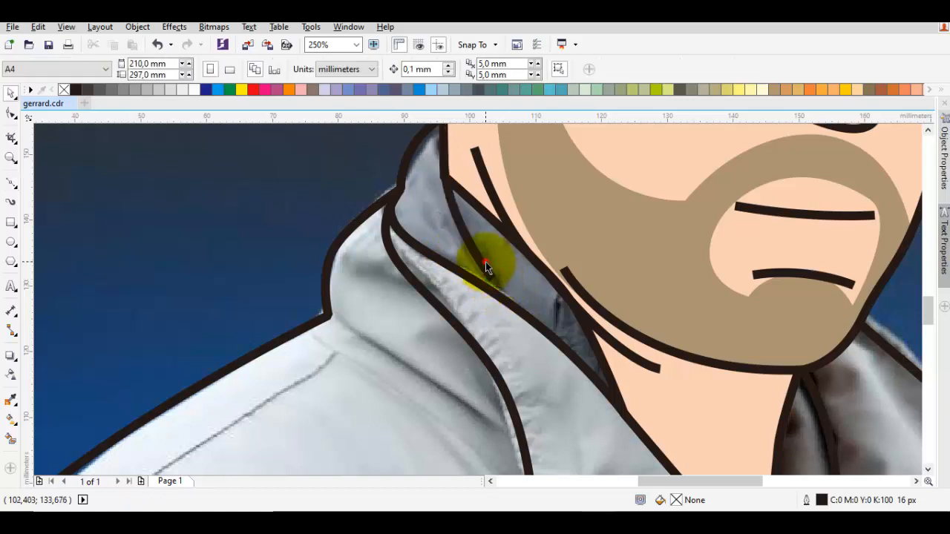
pyautogui.doubleClick(485, 261)
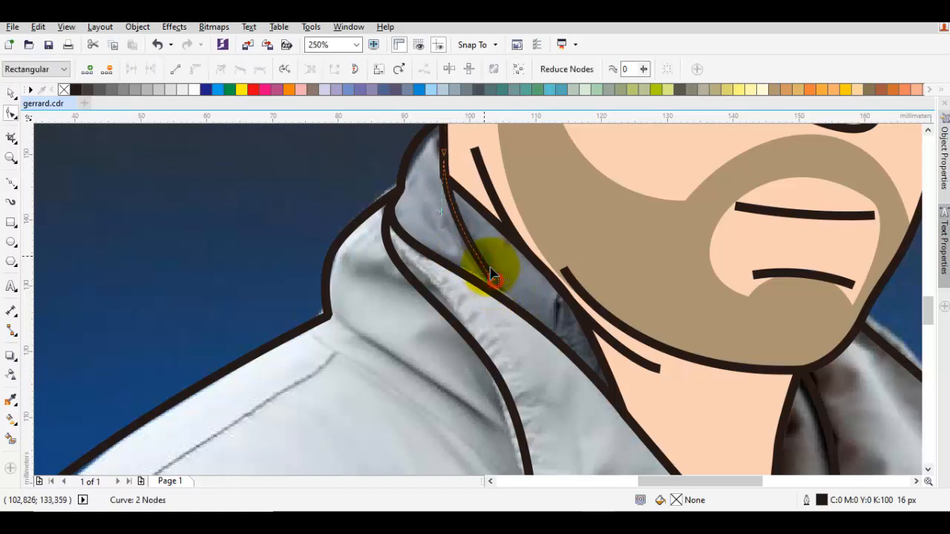
pyautogui.moveTo(440, 212); pyautogui.dragTo(430, 209)
pyautogui.press('space')
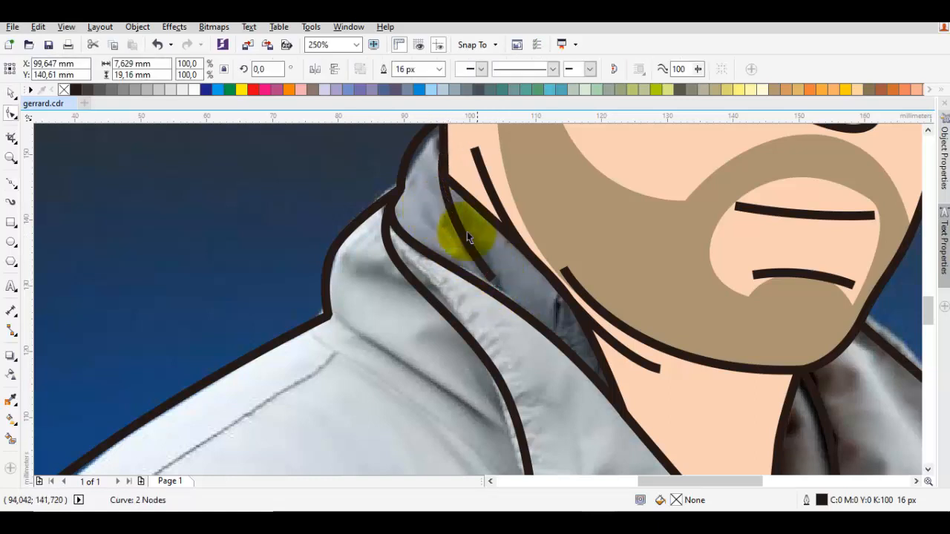
# Try grey fills on the jacket shape, ending with 40% black, and undo them.
pyautogui.scroll(-2, 467, 233)
pyautogui.click(299, 309)
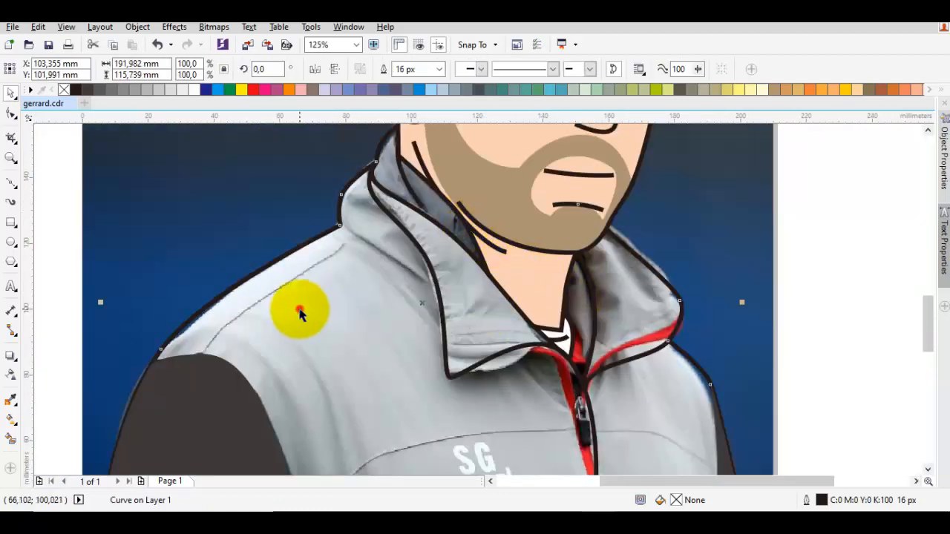
pyautogui.click(118, 90)
pyautogui.click(160, 88)
pyautogui.hotkey('ctrl', 'z')
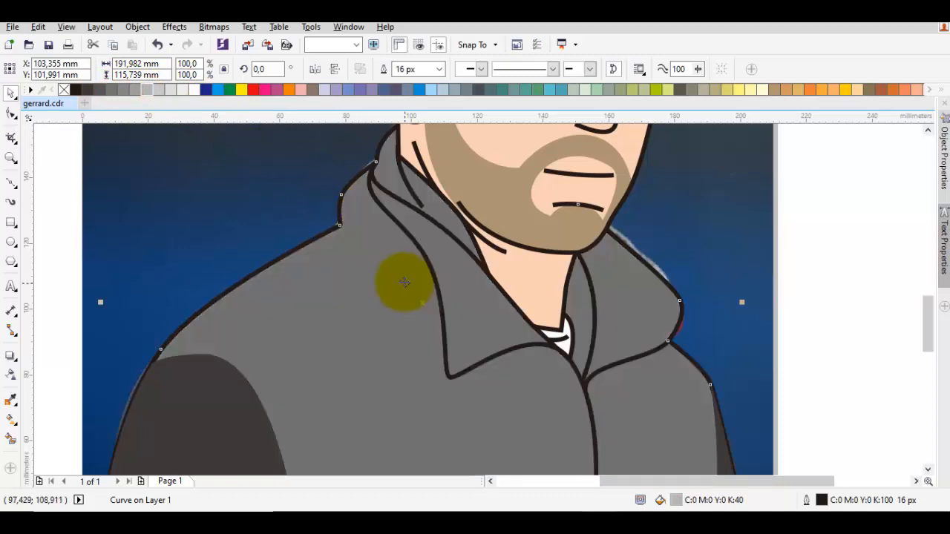
pyautogui.hotkey('ctrl', 'z')
# Draw a curved seam line at the base of the near collar from the shoulder corner towards the collar flap's edge.
pyautogui.press('F10')
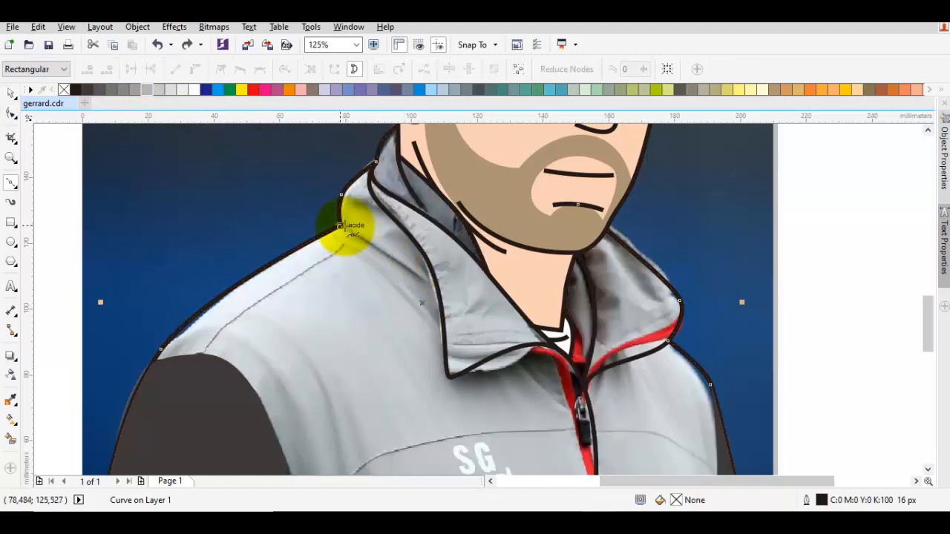
pyautogui.moveTo(339, 219); pyautogui.dragTo(346, 241)
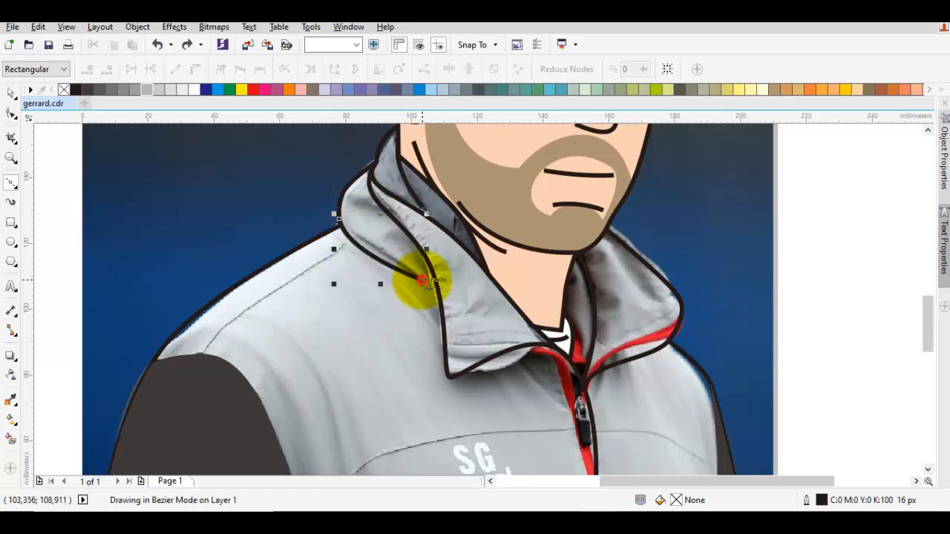
pyautogui.press('space')
# Draw a gently curved stitch line across the lower part of the near collar flap, ending at the zip-side collar edge.
pyautogui.scroll(1, 381, 233)
pyautogui.scroll(-1, 504, 303)
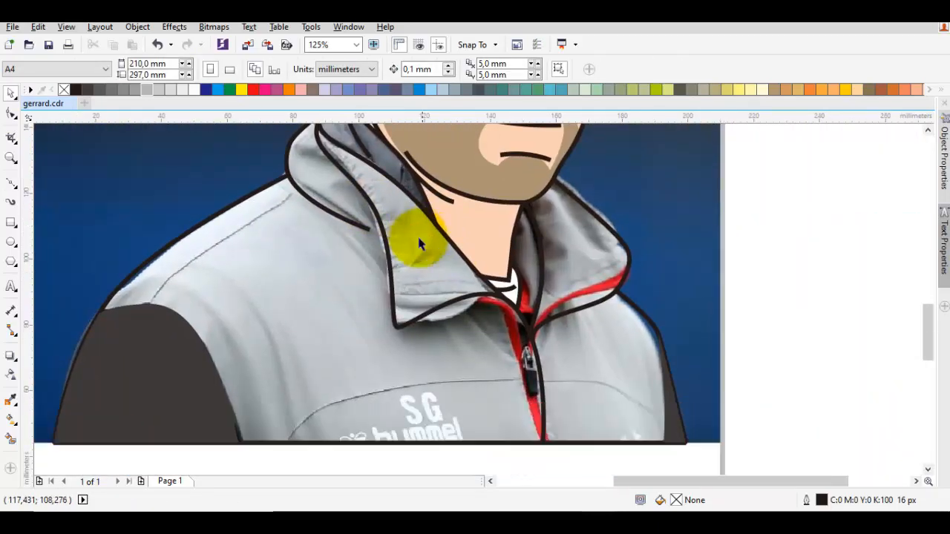
pyautogui.scroll(1, 419, 242)
pyautogui.press('space')
pyautogui.moveTo(408, 307); pyautogui.dragTo(530, 291)
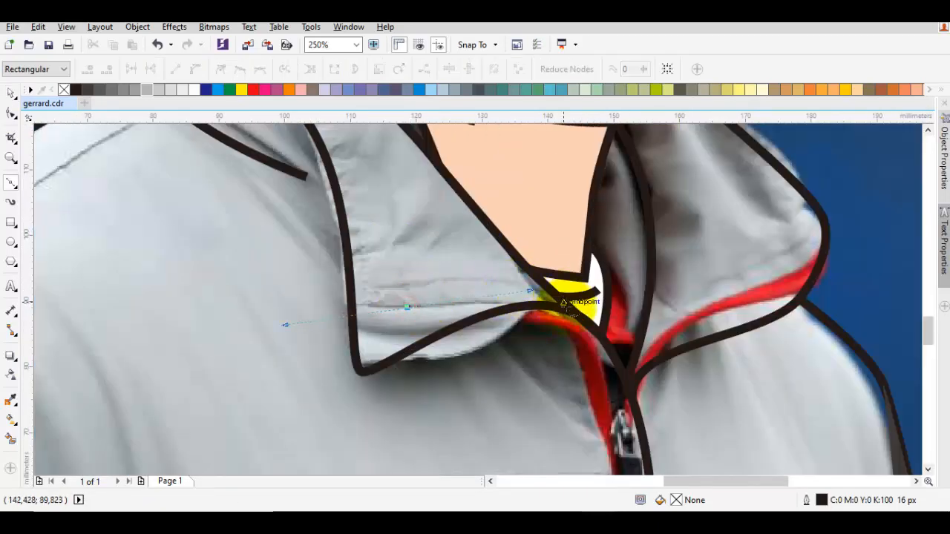
pyautogui.click(566, 309)
pyautogui.press('space')
pyautogui.click(495, 325)
# Draw a curved line along the far collar's red trim, from near the collar tip to the top of the zip.
pyautogui.scroll(-1, 497, 325)
pyautogui.scroll(1, 599, 314)
pyautogui.press('space')
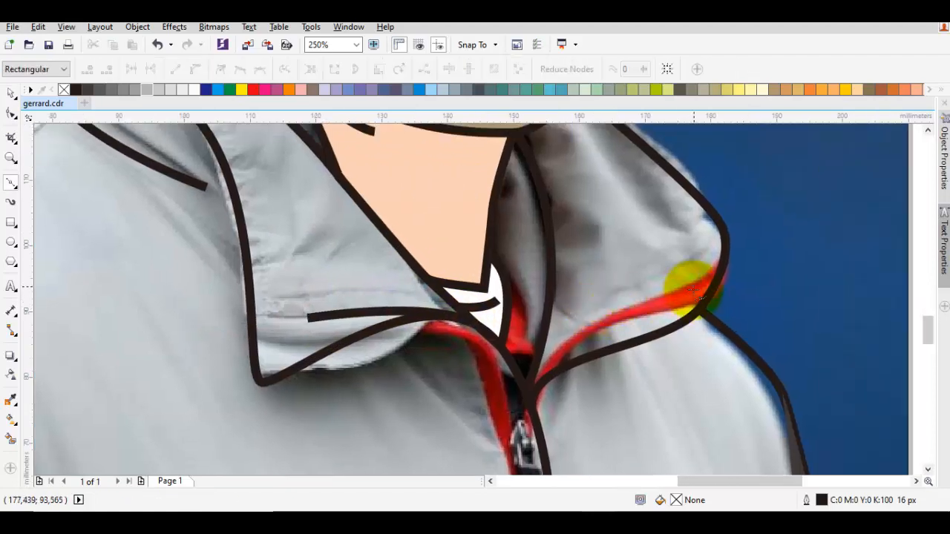
pyautogui.moveTo(693, 285); pyautogui.dragTo(667, 317)
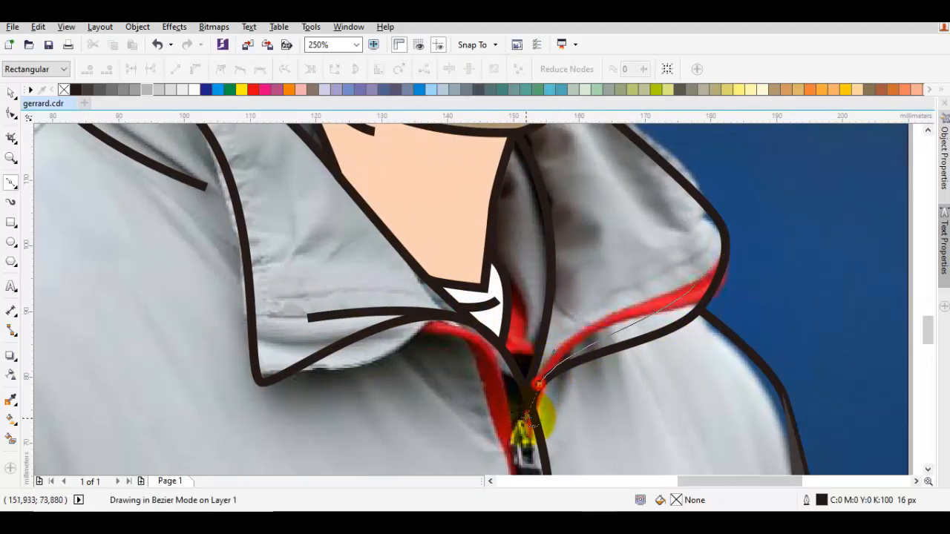
pyautogui.press('space')
pyautogui.click(530, 435)
# Draw a curved chest seam on the far side of the zip, starting near the zip and ending near the sleeve.
pyautogui.scroll(-1, 531, 435)
pyautogui.moveTo(603, 428); pyautogui.dragTo(640, 303)
pyautogui.press('space')
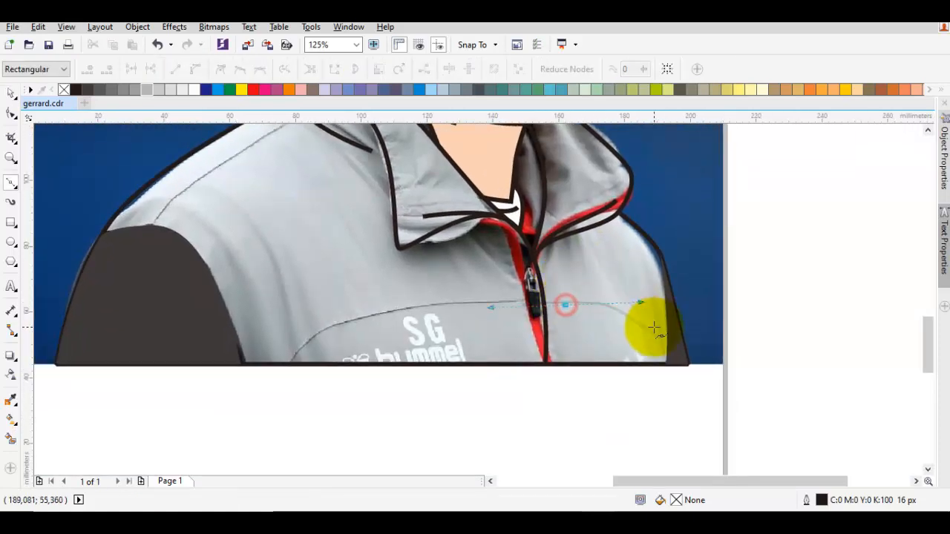
pyautogui.click(657, 334)
pyautogui.press('space')
# Draw the curved chest seam on the near side of the zip, about 64 mm wide and 14 mm high.
pyautogui.press('space')
pyautogui.moveTo(300, 349); pyautogui.dragTo(367, 319)
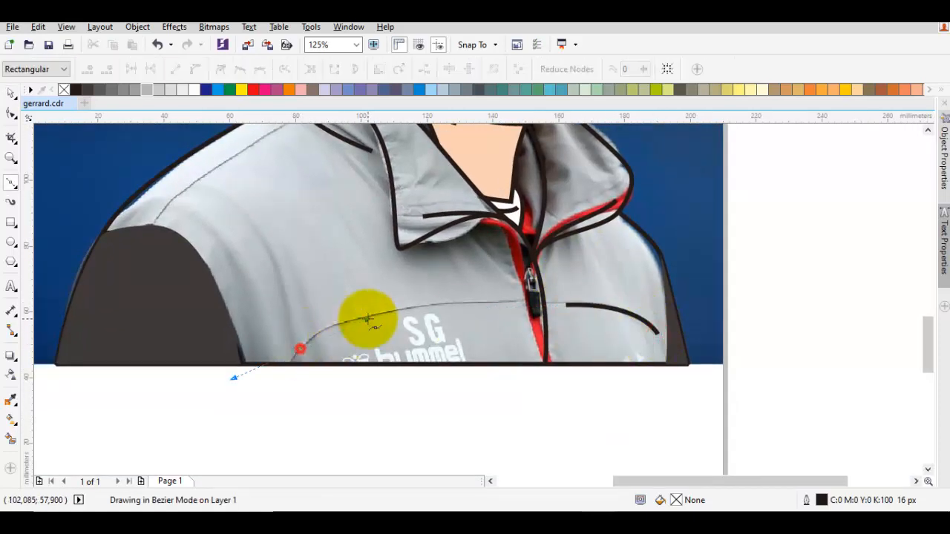
pyautogui.click(502, 304)
pyautogui.press('space')
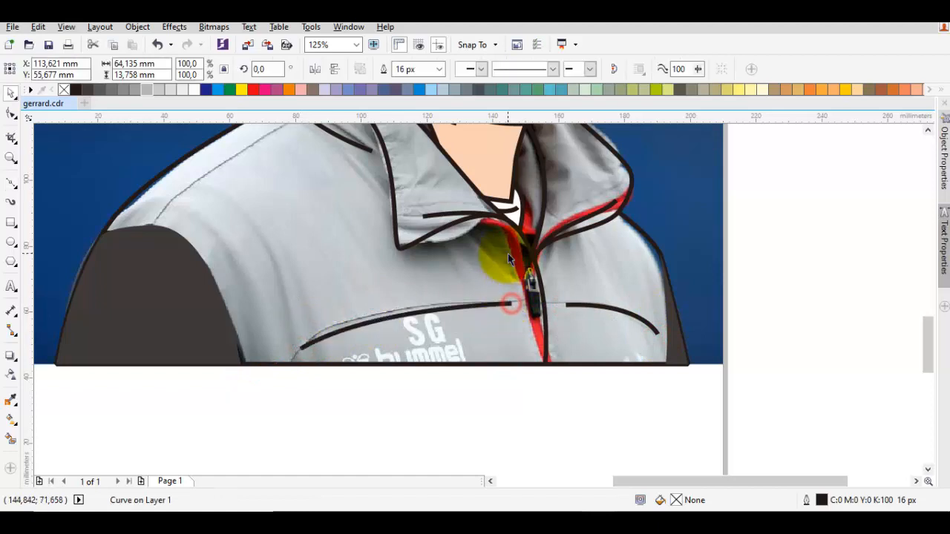
# Draw a curved line for the zip's near edge, from below the collar flap down to the jacket's bottom edge.
pyautogui.scroll(2, 507, 253)
pyautogui.press('space')
pyautogui.moveTo(553, 230); pyautogui.dragTo(555, 233)
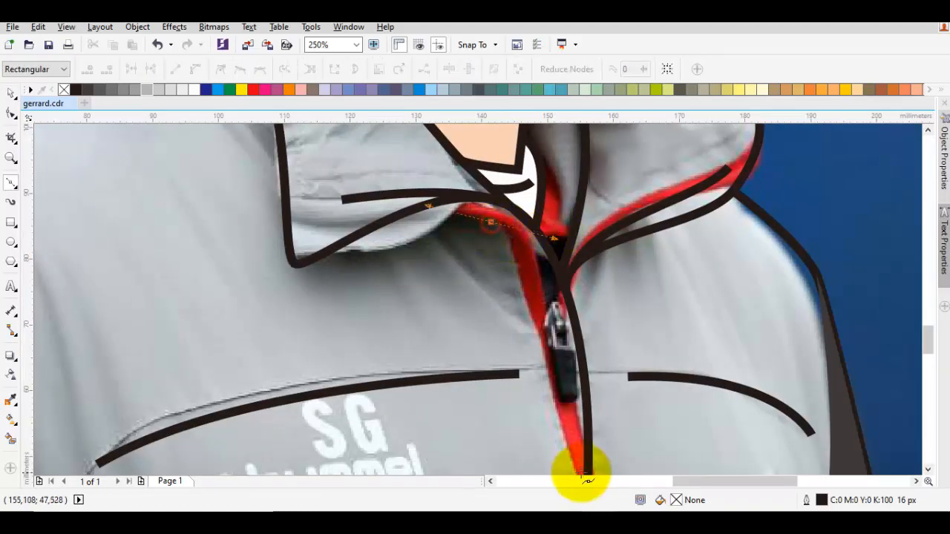
pyautogui.moveTo(579, 474)
pyautogui.mouseDown()
pyautogui.moveTo(585, 324)
pyautogui.moveTo(572, 404)
pyautogui.mouseUp()
pyautogui.press('space')
# Fill the jacket shape with 10% black.
pyautogui.scroll(-3, 564, 378)
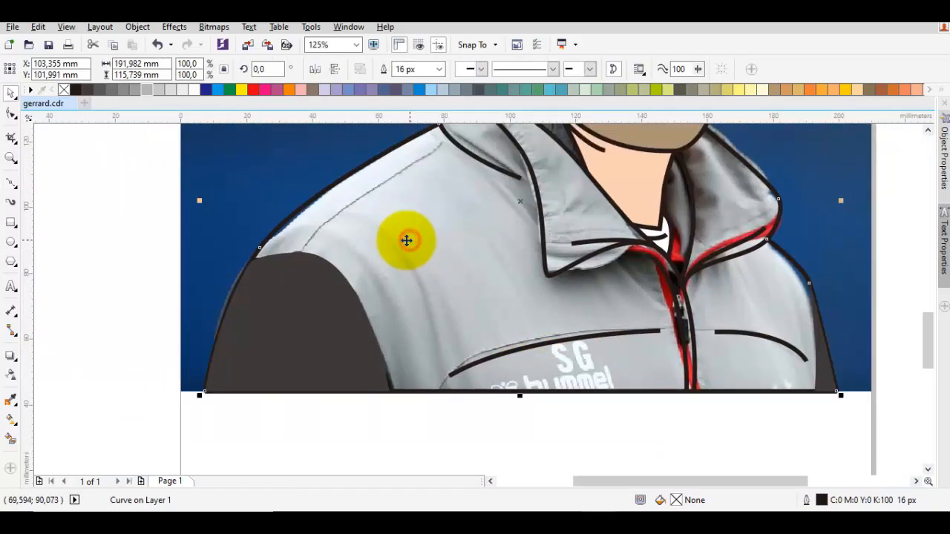
pyautogui.click(159, 87)
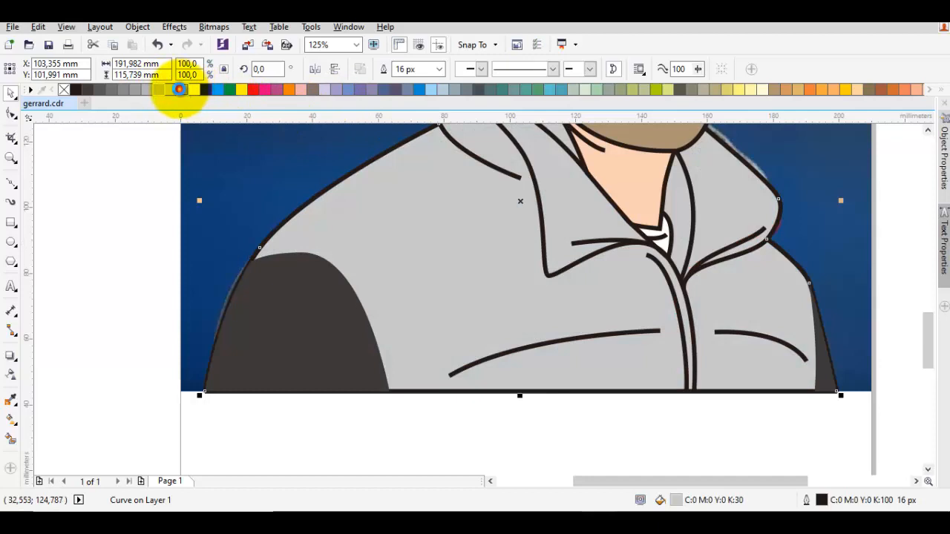
pyautogui.click(179, 89)
# Convert the jacket's outline to an object and order the dark sleeve shape directly in front of the jacket fill.
pyautogui.click(303, 308)
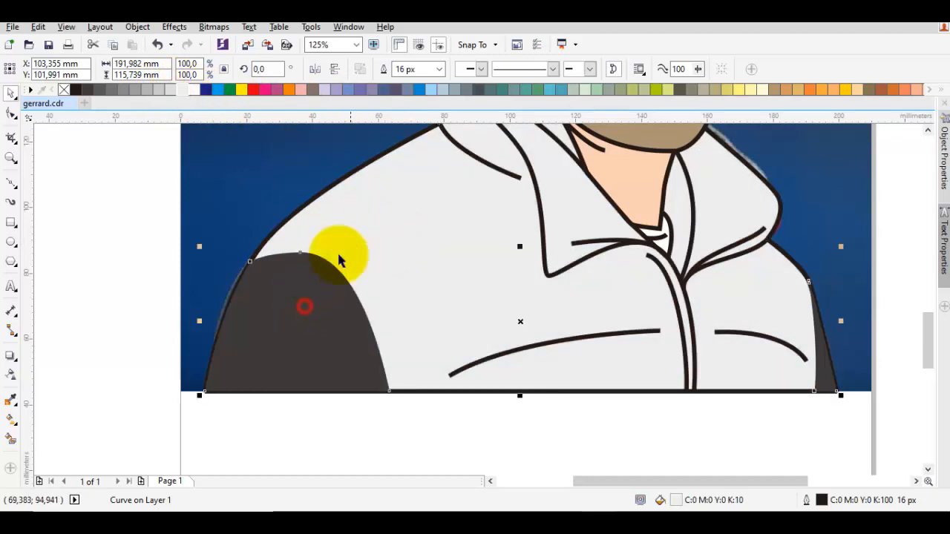
pyautogui.rightClick(306, 292)
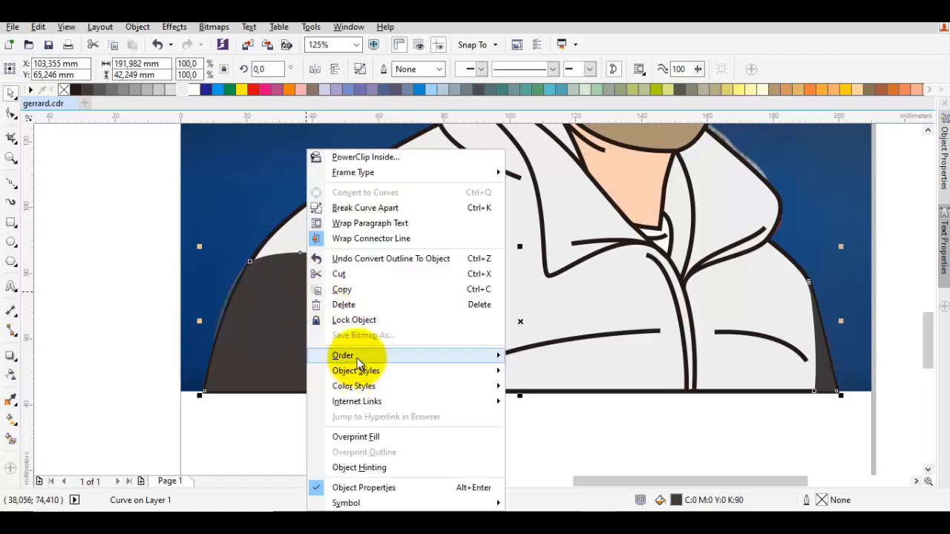
pyautogui.click(540, 472)
pyautogui.click(440, 241)
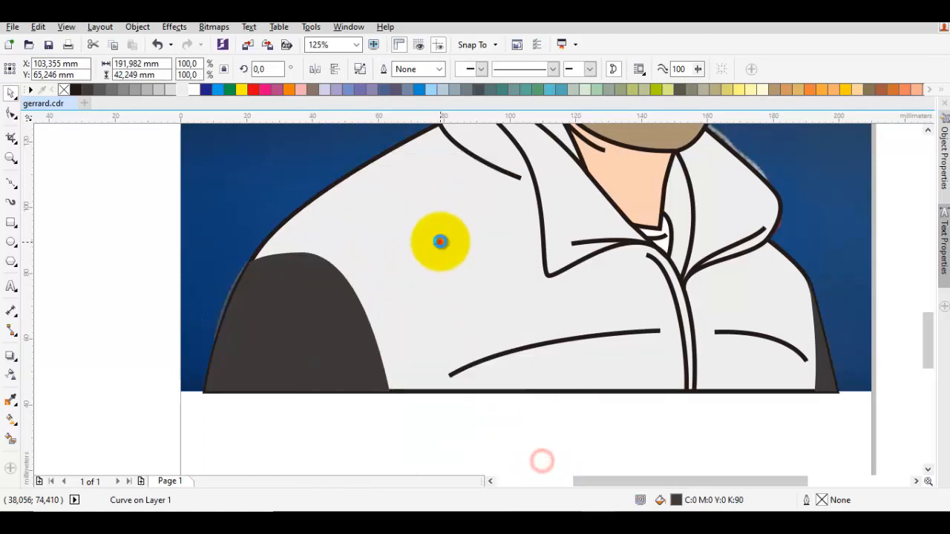
# Draw a closed curved shape over the near collar's dark inside, from below the ear along the neck, overlapping the beard.
pyautogui.moveTo(487, 194); pyautogui.dragTo(474, 287)
pyautogui.press('Escape')
pyautogui.scroll(-1, 493, 256)
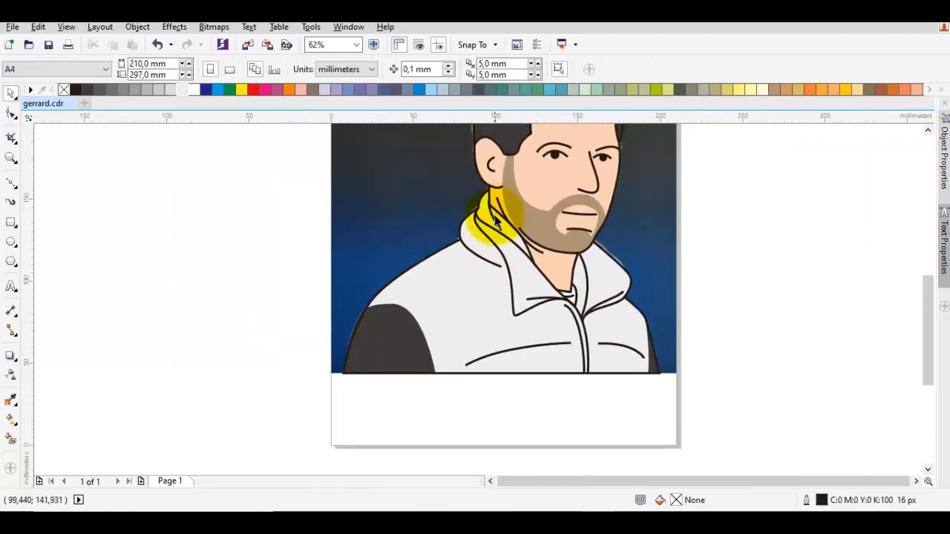
pyautogui.scroll(2, 495, 221)
pyautogui.press('F10')
pyautogui.moveTo(472, 175); pyautogui.dragTo(479, 240)
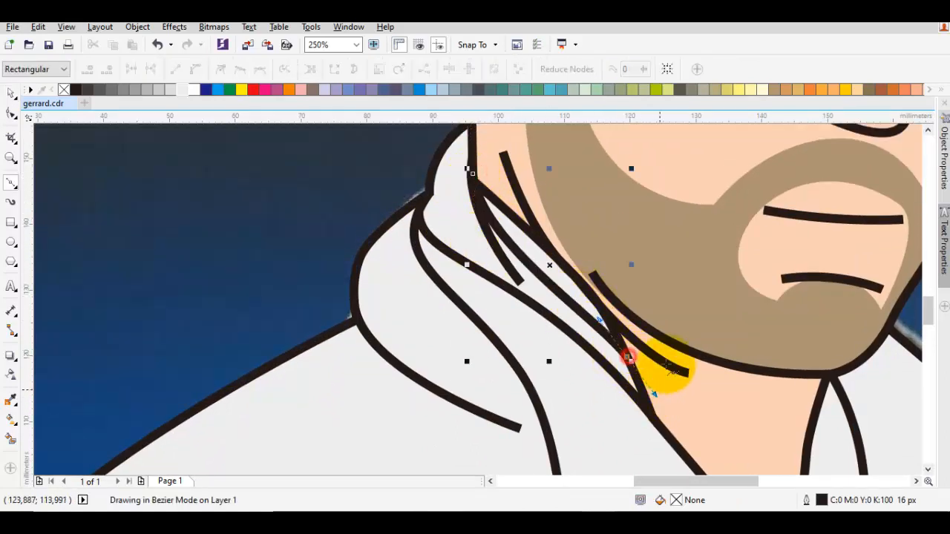
pyautogui.moveTo(670, 309); pyautogui.dragTo(646, 277)
pyautogui.moveTo(472, 175); pyautogui.dragTo(521, 138)
pyautogui.scroll(-1, 488, 250)
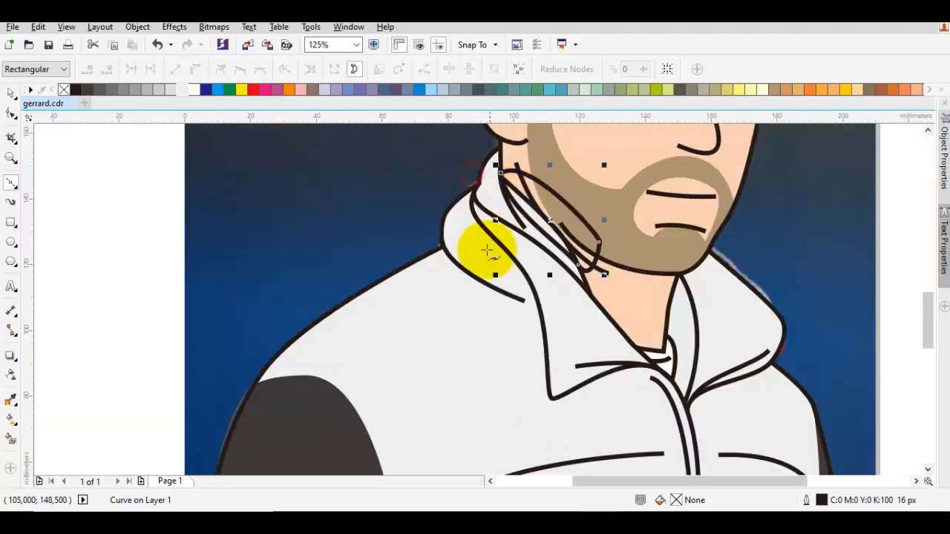
# Weld the new inner collar shape with the dark sleeve shape so it takes the same dark fill.
pyautogui.press('space')
pyautogui.keyDown('shift'); pyautogui.click(315, 411); pyautogui.keyUp('shift')
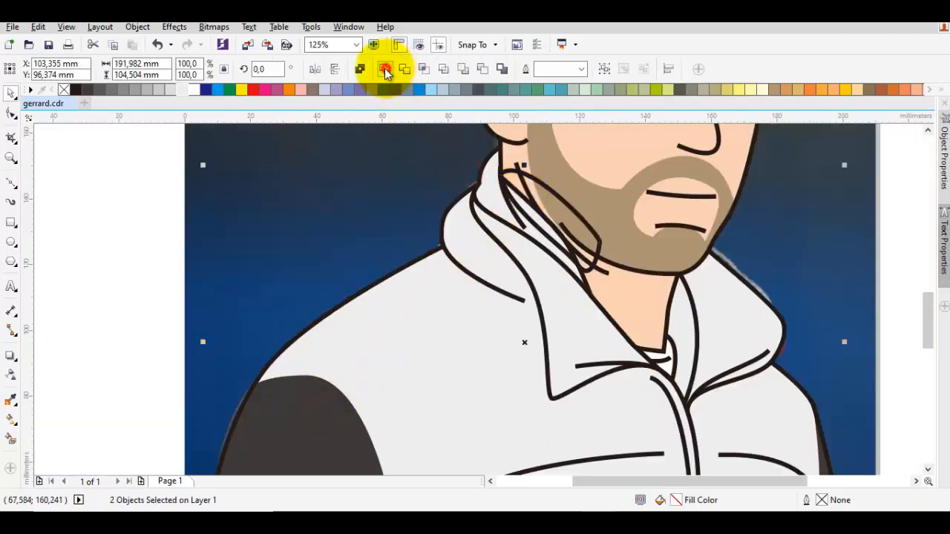
pyautogui.click(385, 69)
pyautogui.press('Escape')
pyautogui.scroll(-1, 657, 271)
pyautogui.scroll(1, 661, 276)
pyautogui.press('F10')
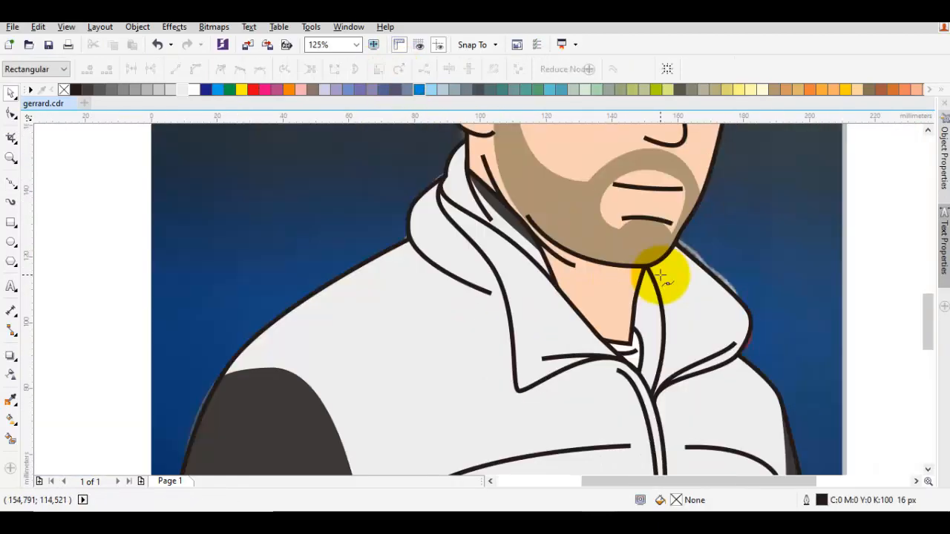
pyautogui.scroll(1, 661, 273)
pyautogui.scroll(-1, 663, 272)
pyautogui.scroll(1, 651, 219)
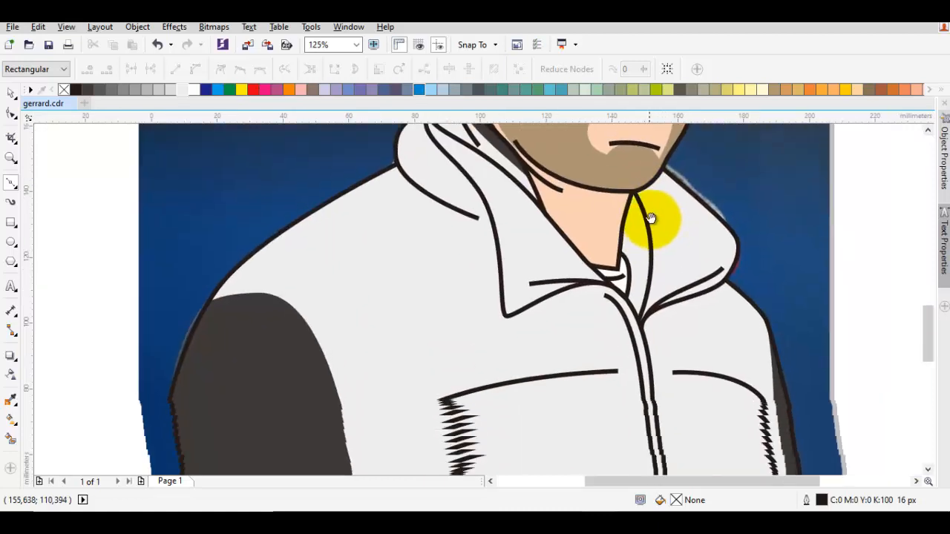
pyautogui.press('space')
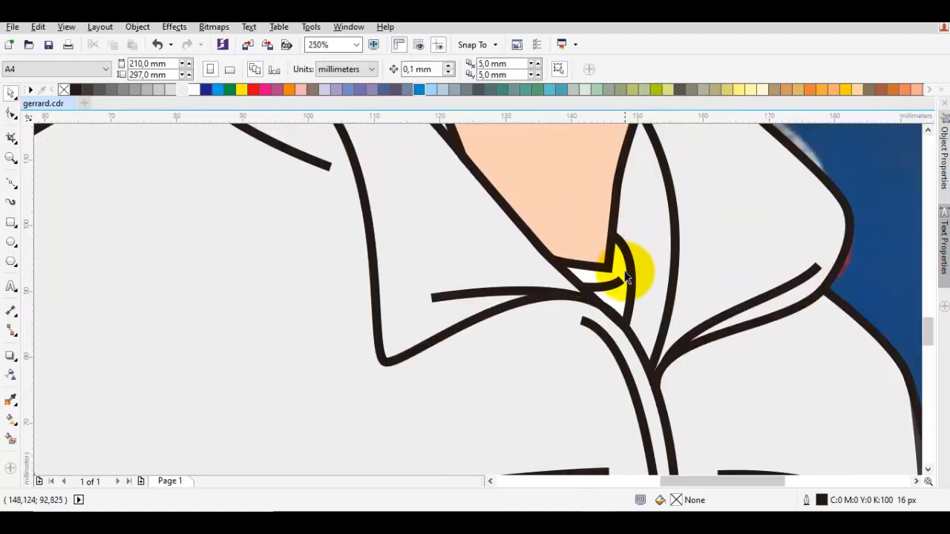
# Fill the jacket shape with 20% black.
pyautogui.click(646, 229)
pyautogui.click(86, 243)
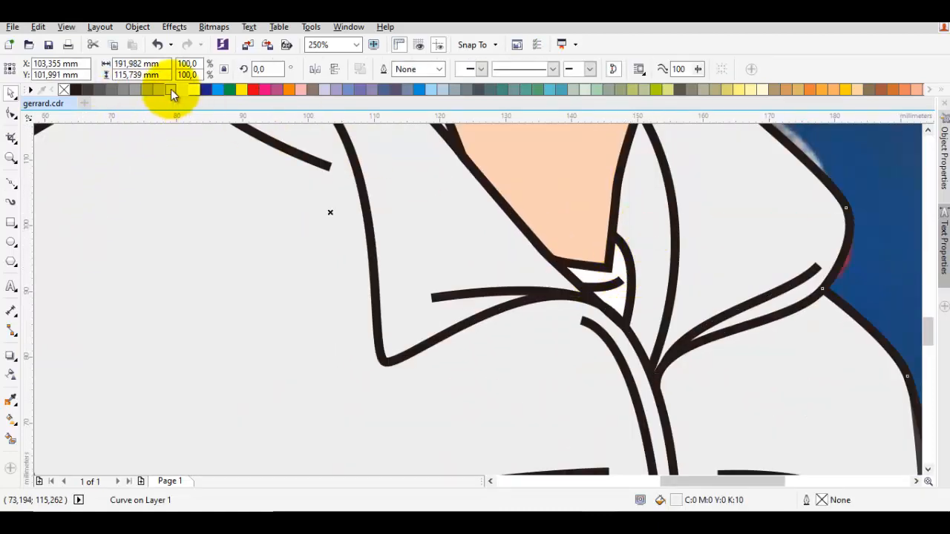
pyautogui.scroll(-3, 297, 148)
pyautogui.press('Escape')
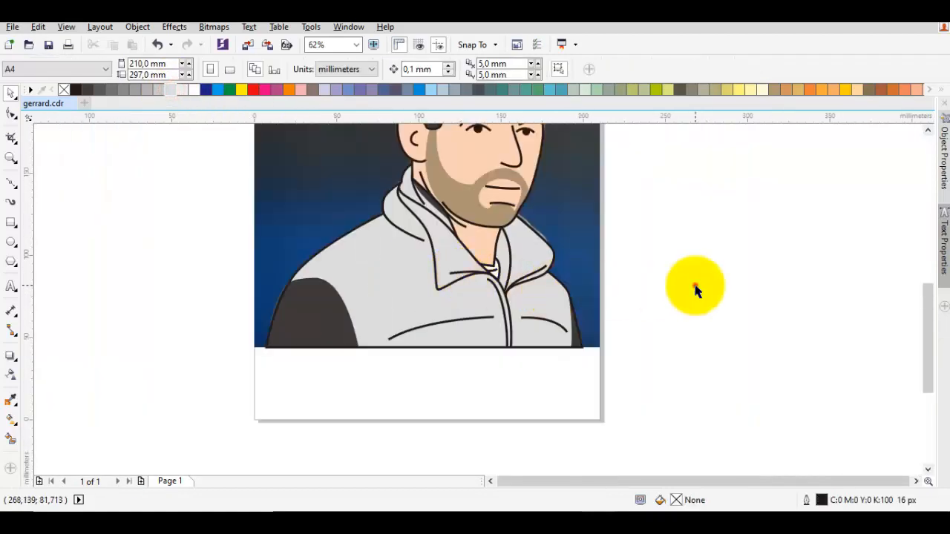
pyautogui.scroll(-3, 627, 303)
pyautogui.scroll(1, 621, 304)
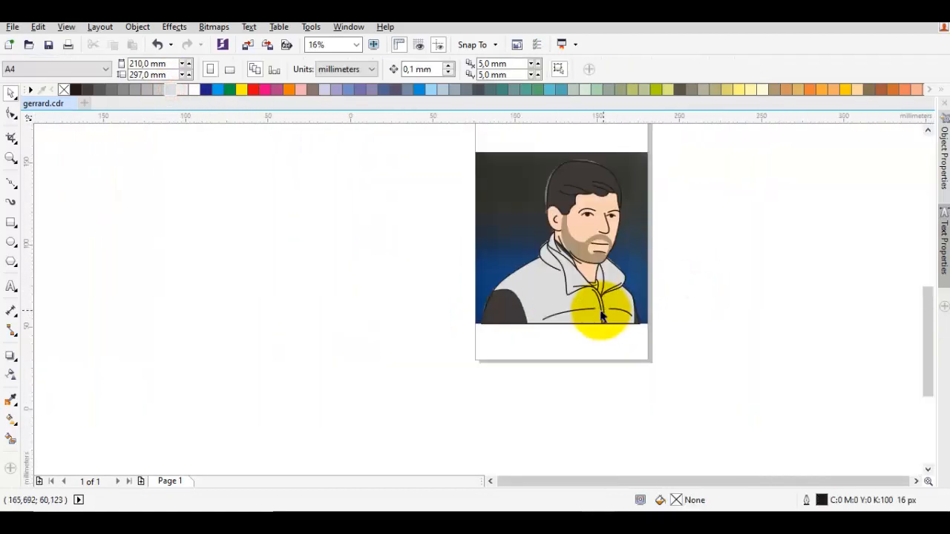
# Draw a closed strip between the two zip lines, from below the collar to the jacket's bottom edge, about 12 mm wide and 40 mm high.
pyautogui.scroll(5, 601, 316)
pyautogui.press('F10')
pyautogui.click(596, 226)
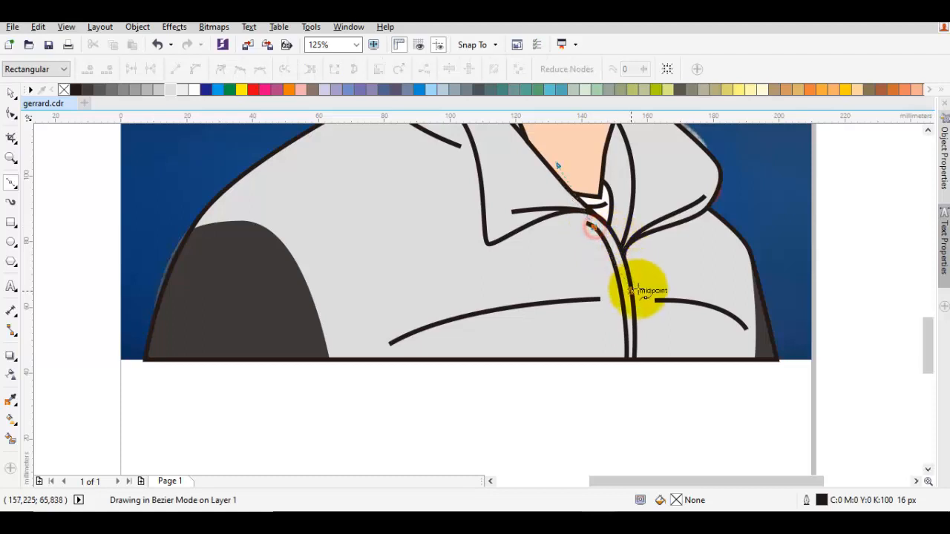
pyautogui.click(624, 312)
pyautogui.doubleClick(629, 359)
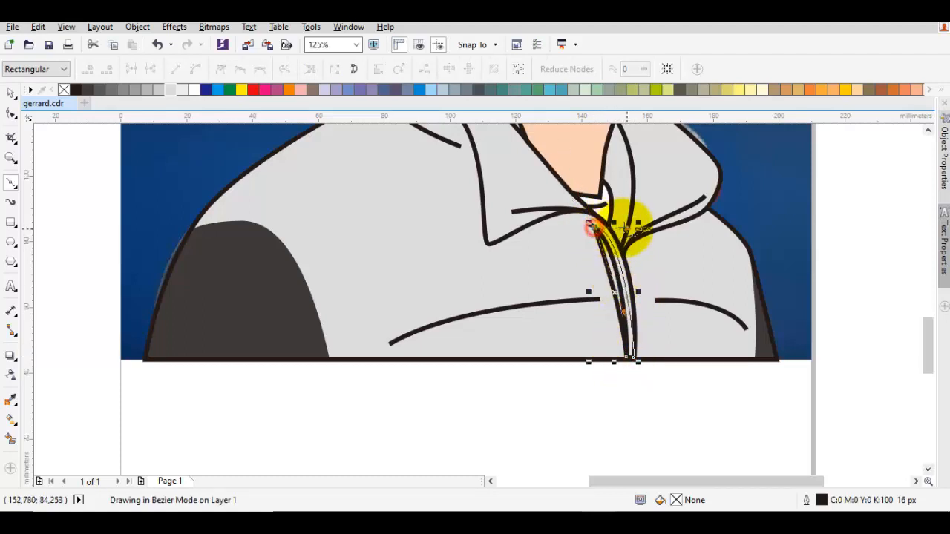
pyautogui.click(615, 255)
# Bend the zip strip's sides to follow the two zip lines, and fill it red (M:100 Y:100) without an outline.
pyautogui.press('F10')
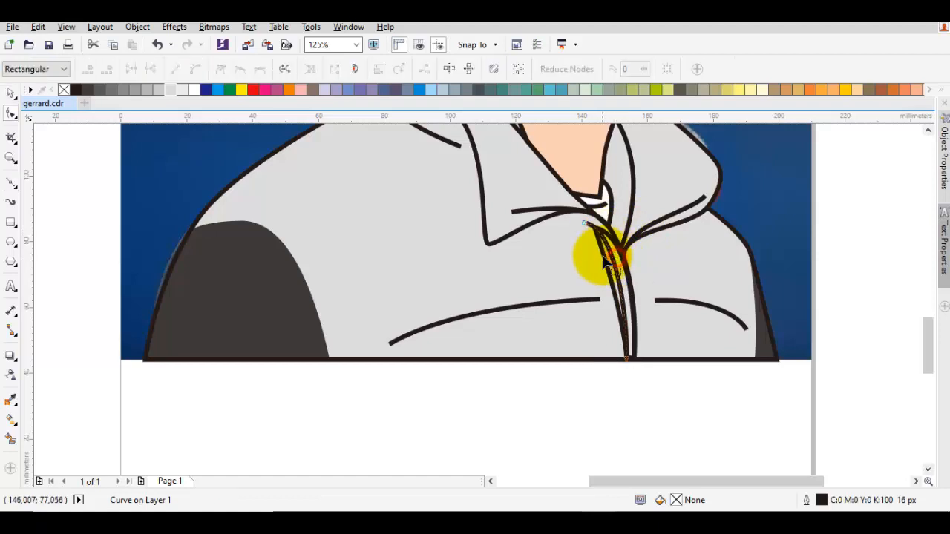
pyautogui.click(596, 233)
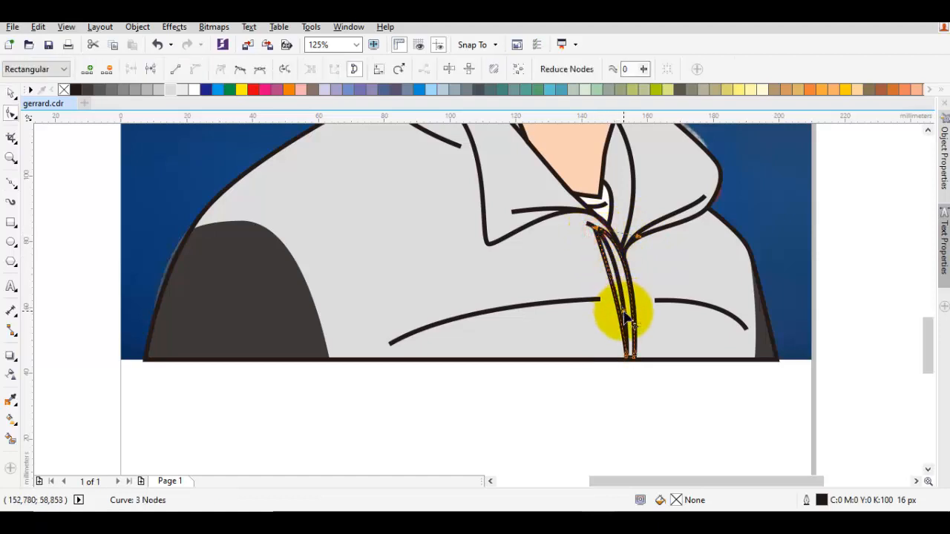
pyautogui.moveTo(624, 315); pyautogui.dragTo(628, 249)
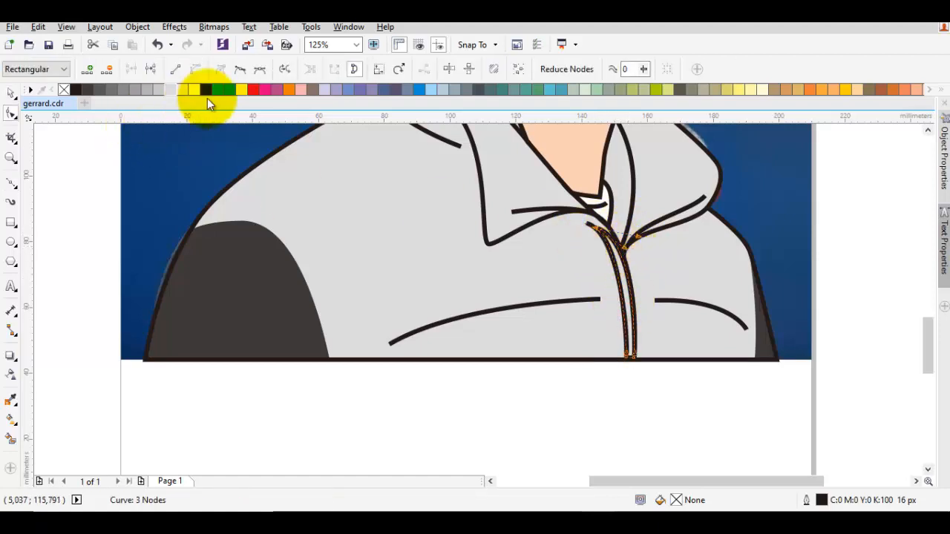
pyautogui.click(253, 88)
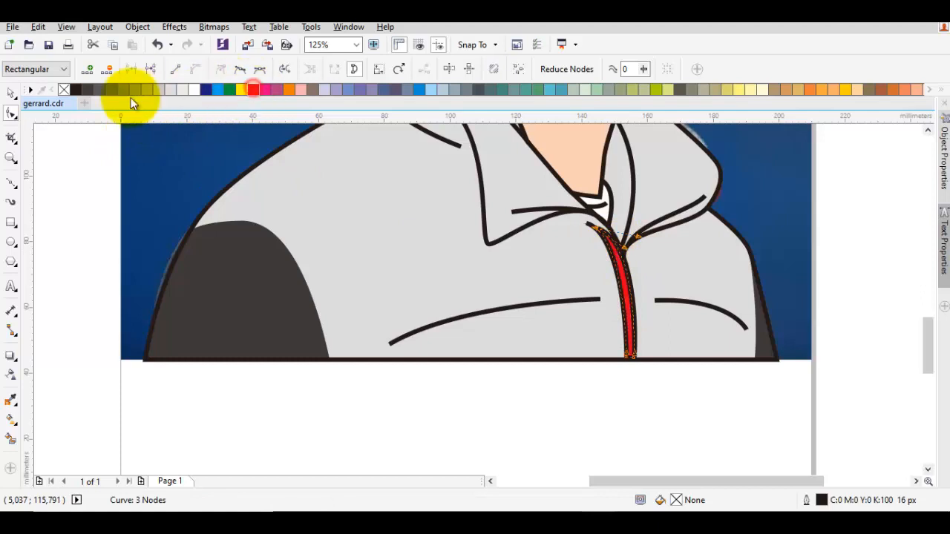
pyautogui.rightClick(62, 89)
# Order the red zip strip directly in front of the jacket fill, beneath the black zip lines.
pyautogui.press('space')
pyautogui.rightClick(621, 267)
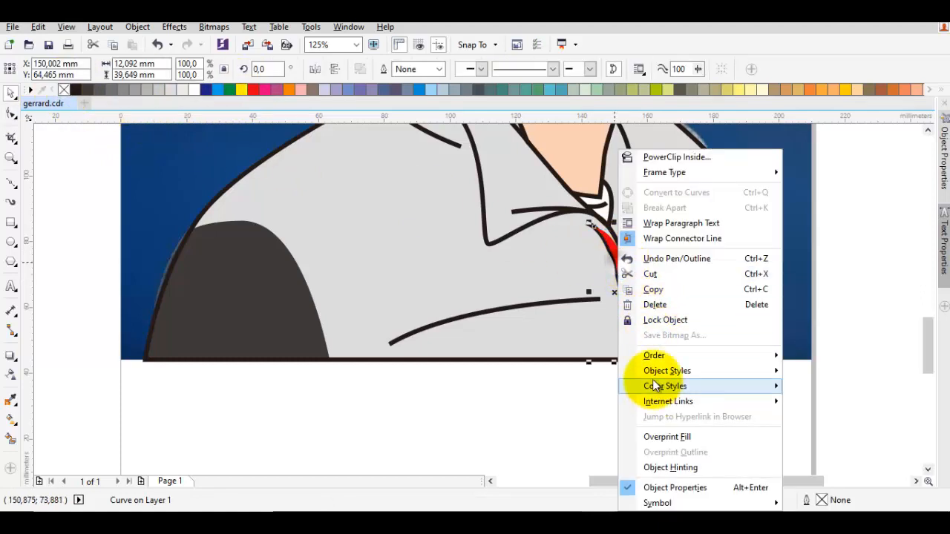
pyautogui.moveTo(657, 358)
pyautogui.click(825, 458)
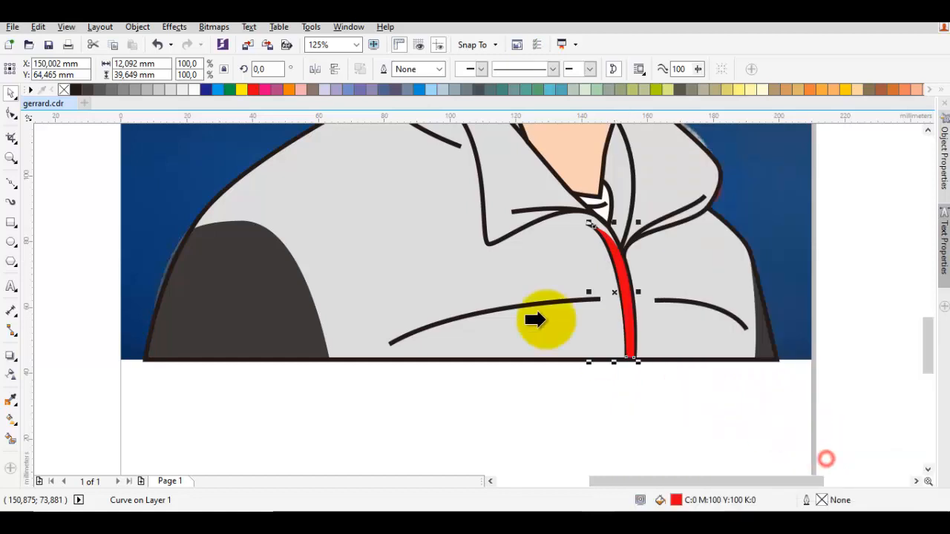
pyautogui.click(414, 255)
pyautogui.click(598, 386)
# Draw a closed curved shape over the outer edge of the collar flap below the chin, about 31 mm wide and 29 mm high.
pyautogui.press('F3')
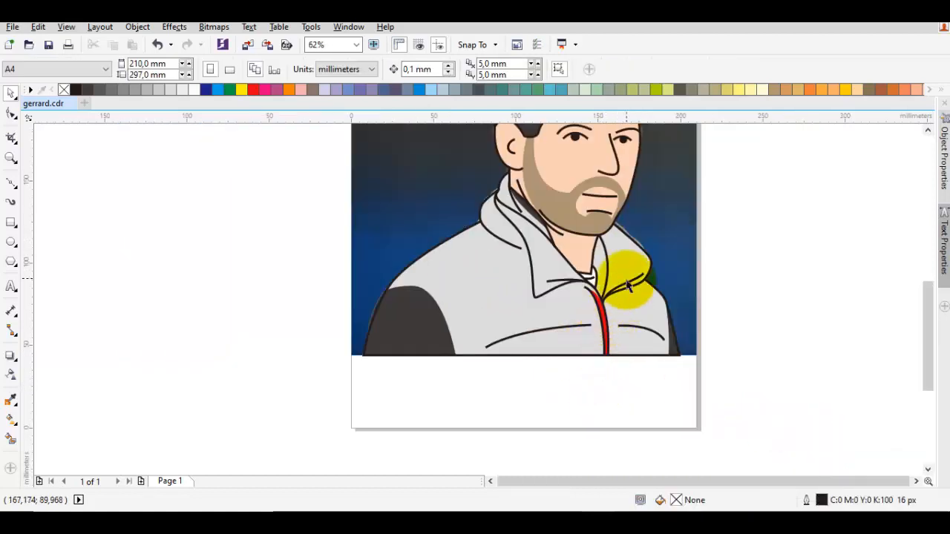
pyautogui.scroll(2, 627, 286)
pyautogui.press('F5')
pyautogui.scroll(2, 675, 314)
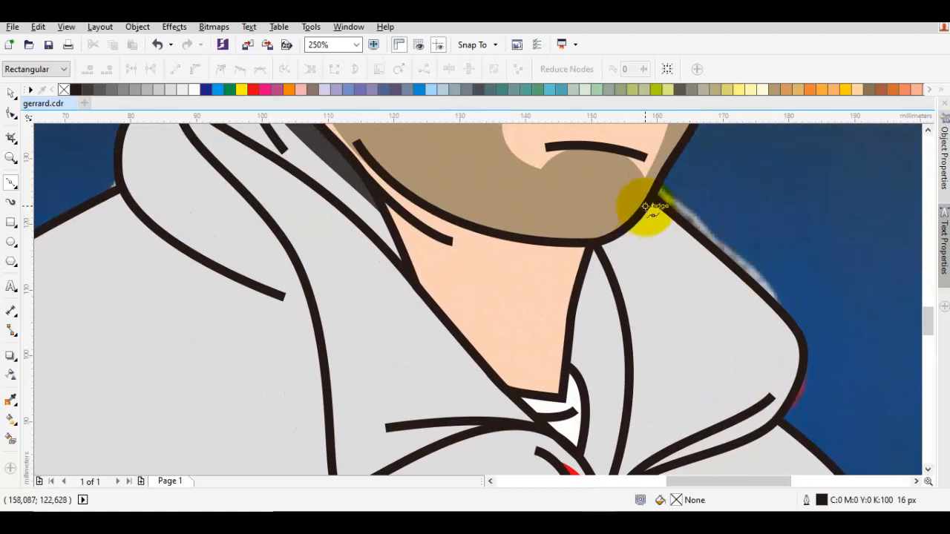
pyautogui.click(645, 206)
pyautogui.click(801, 332)
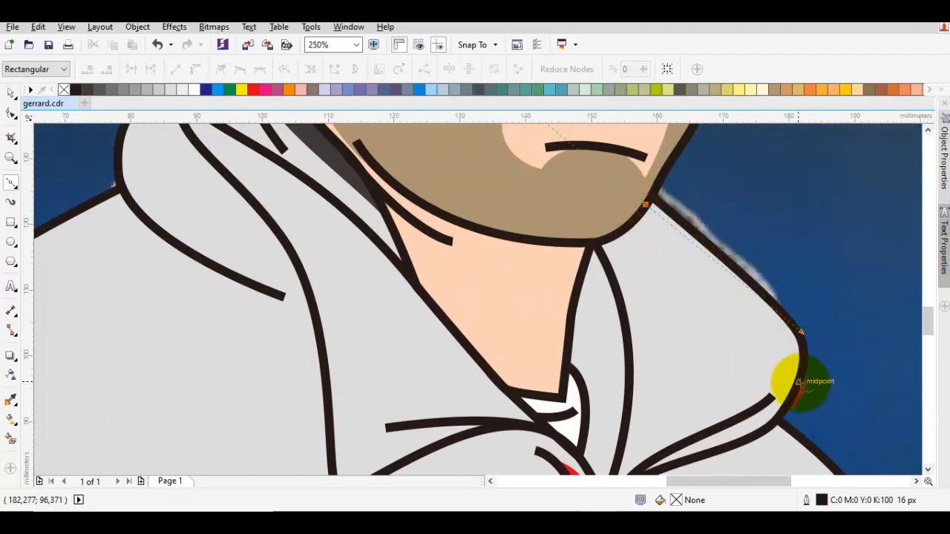
pyautogui.click(798, 382)
pyautogui.click(848, 340)
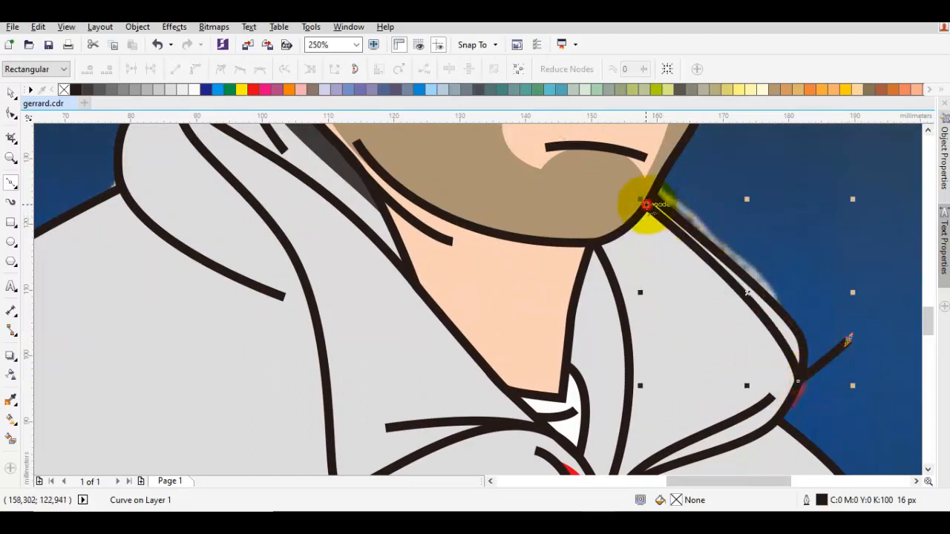
pyautogui.moveTo(645, 205); pyautogui.dragTo(646, 141)
# Intersect the closed shape with the grey jacket fill and delete the drawn shape, keeping only the collar edge piece.
pyautogui.press('space')
pyautogui.keyDown('shift'); pyautogui.click(665, 251); pyautogui.keyUp('shift')
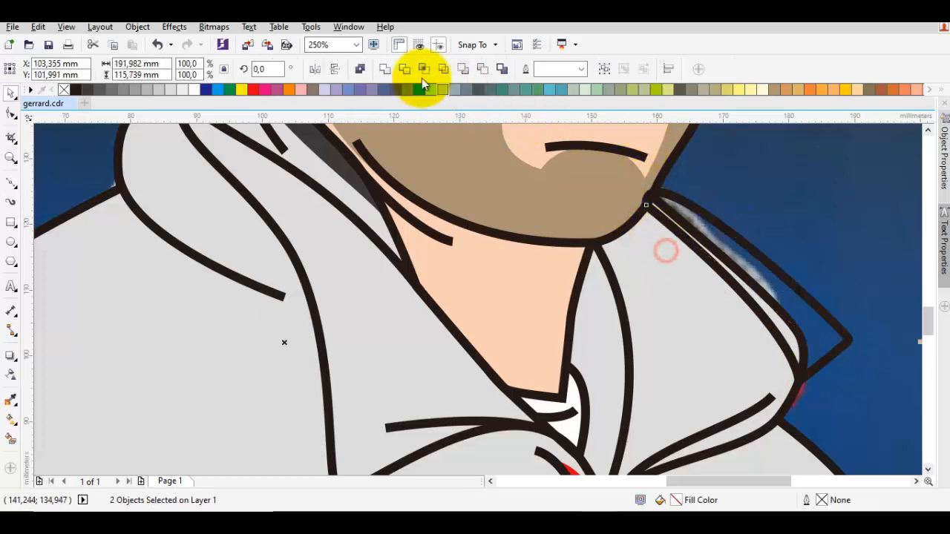
pyautogui.click(413, 70)
pyautogui.rightClick(753, 250)
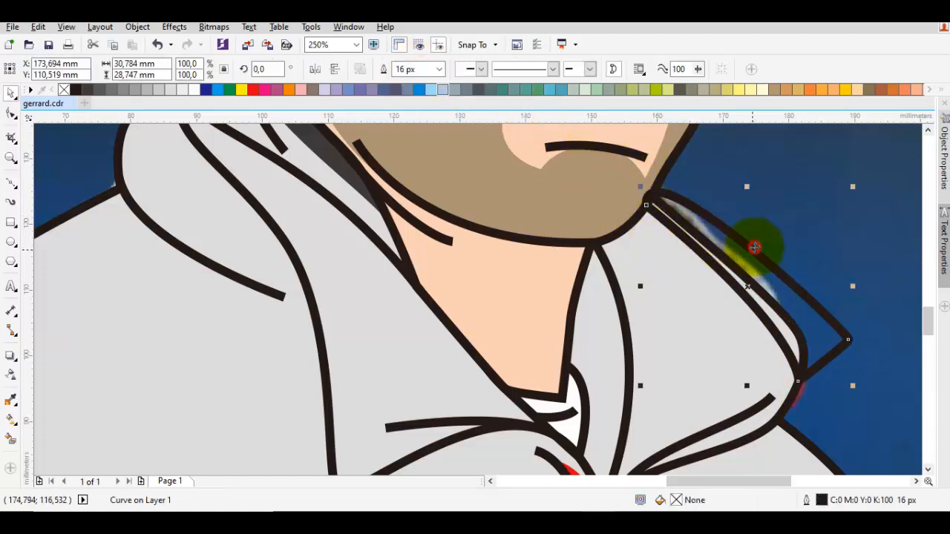
pyautogui.click(792, 305)
pyautogui.click(768, 319)
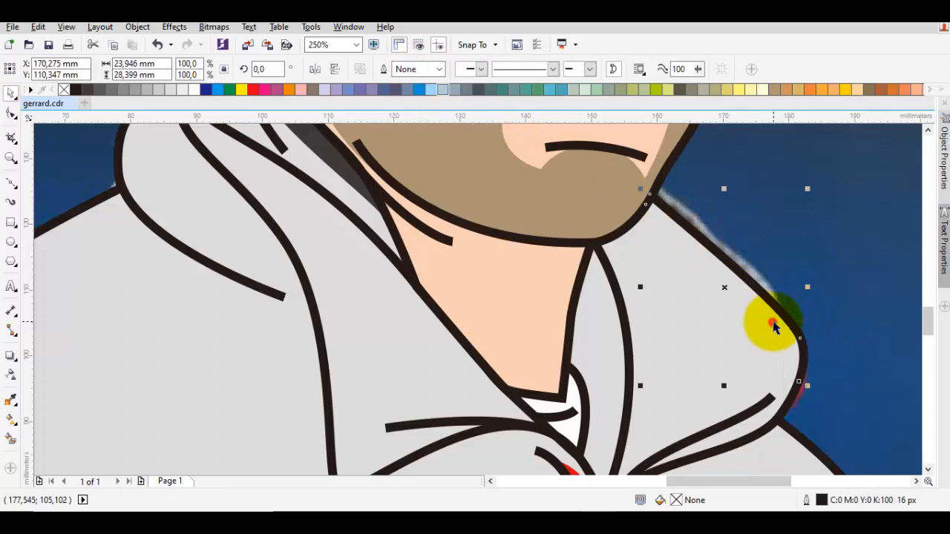
pyautogui.press('F10')
pyautogui.click(774, 327)
pyautogui.scroll(-5, 774, 326)
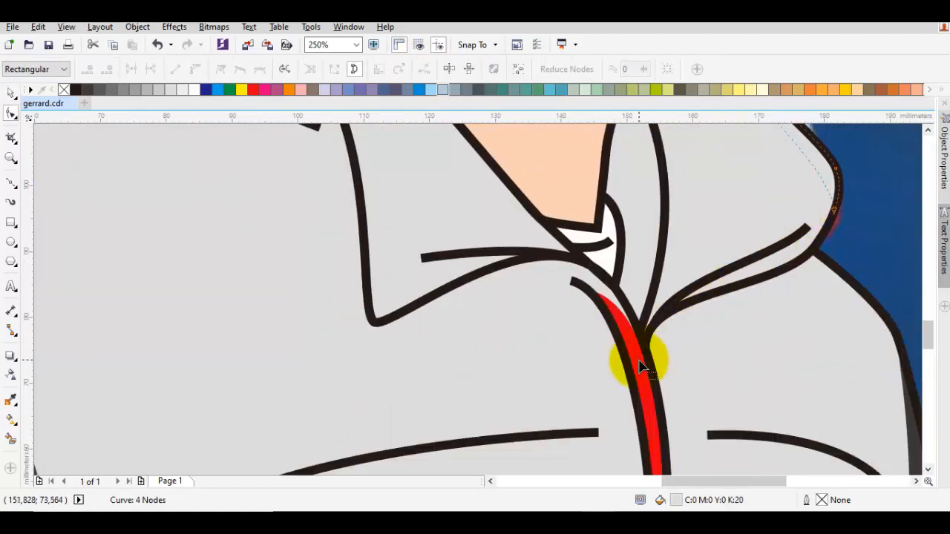
pyautogui.keyDown('shift'); pyautogui.click(640, 362); pyautogui.keyUp('shift')
pyautogui.press('space')
pyautogui.press('space')
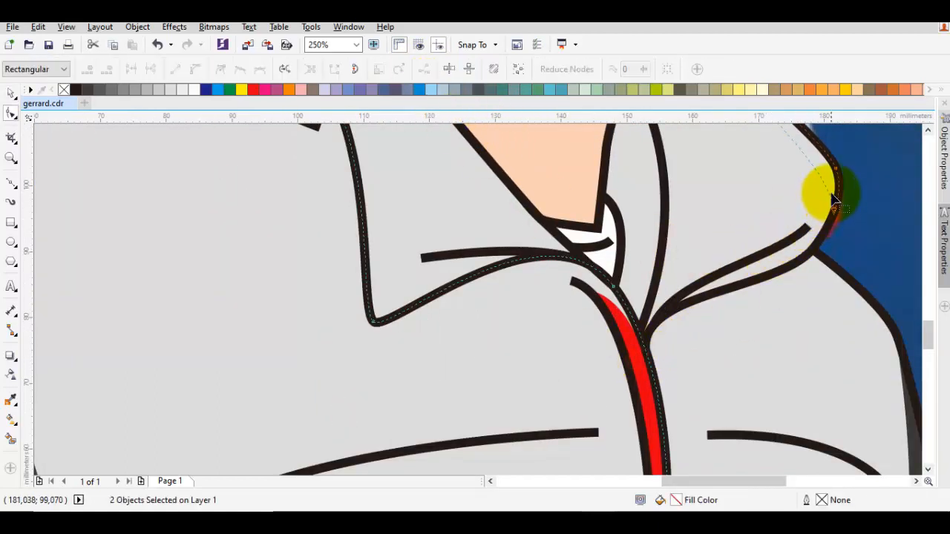
pyautogui.press('space')
pyautogui.click(822, 179)
pyautogui.press('space')
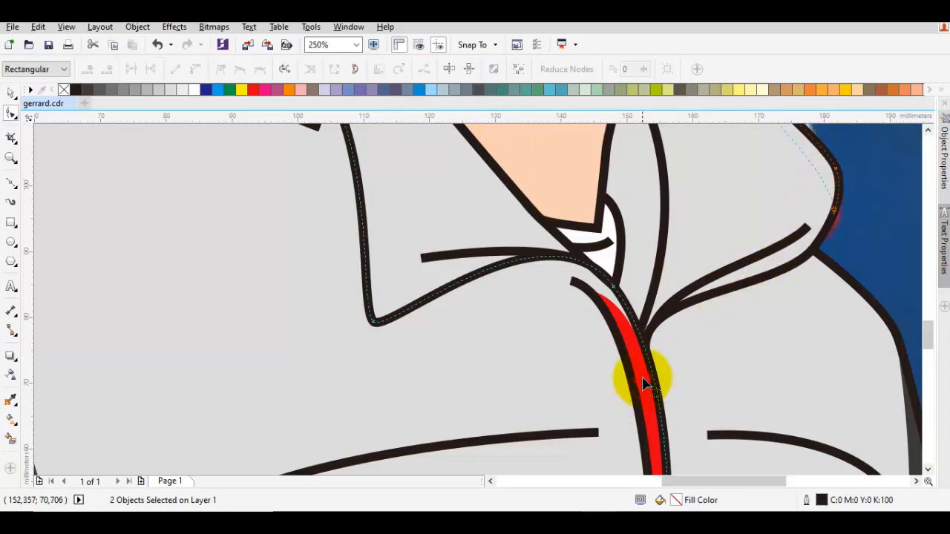
pyautogui.press('space')
pyautogui.click(687, 311)
pyautogui.click(629, 331)
pyautogui.press('space')
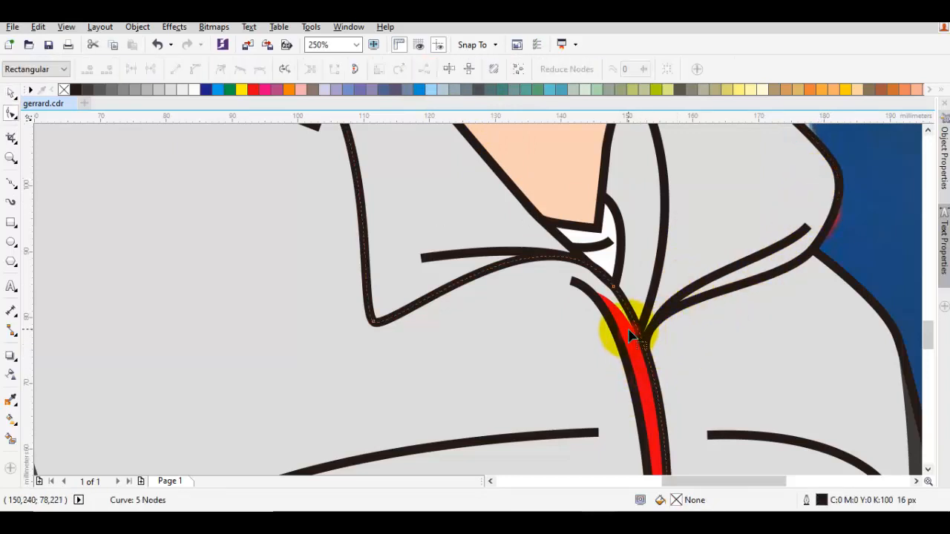
pyautogui.press('space')
pyautogui.scroll(-5, 630, 333)
pyautogui.scroll(5, 631, 338)
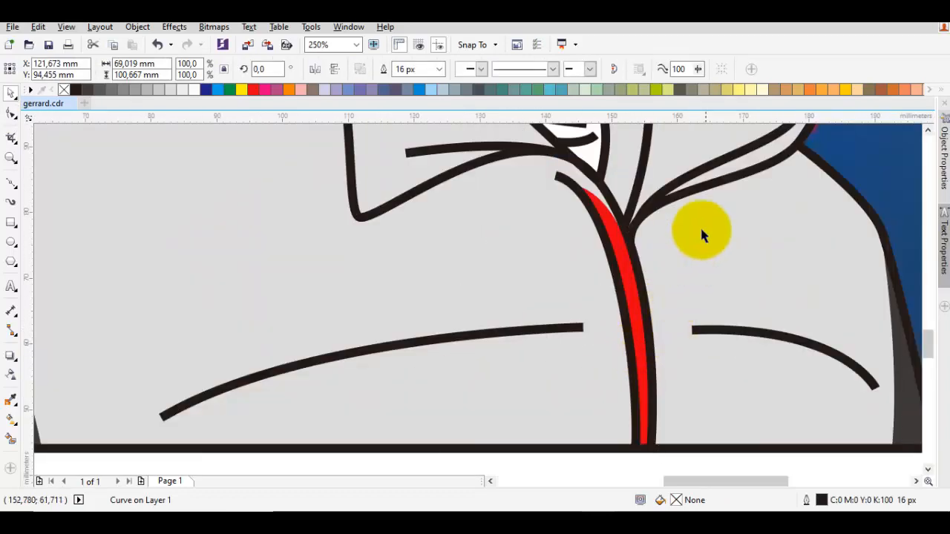
pyautogui.press('Escape')
pyautogui.moveTo(701, 230); pyautogui.dragTo(692, 267)
pyautogui.scroll(-1, 691, 267)
# Fill the collar edge piece with red (M:100 Y:100).
pyautogui.click(728, 189)
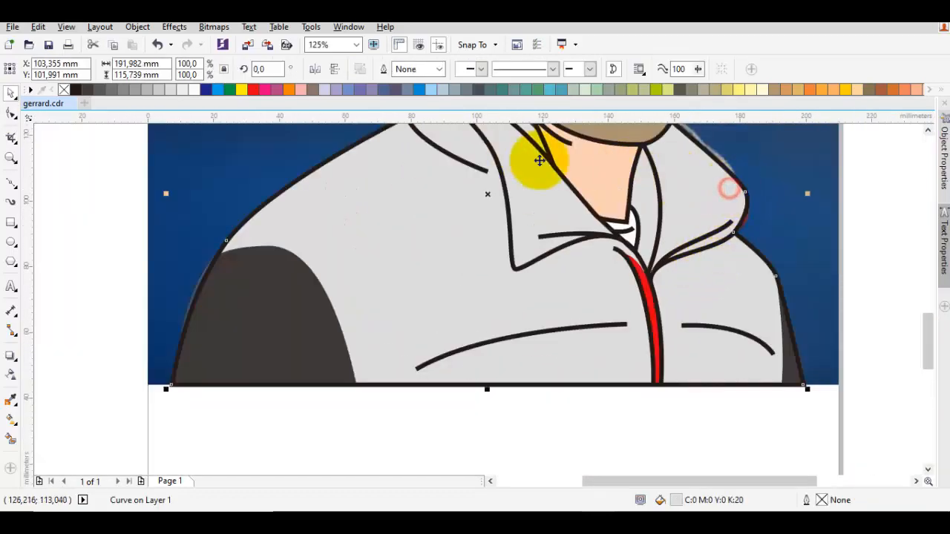
pyautogui.press('Escape')
pyautogui.click(733, 196)
pyautogui.press('space')
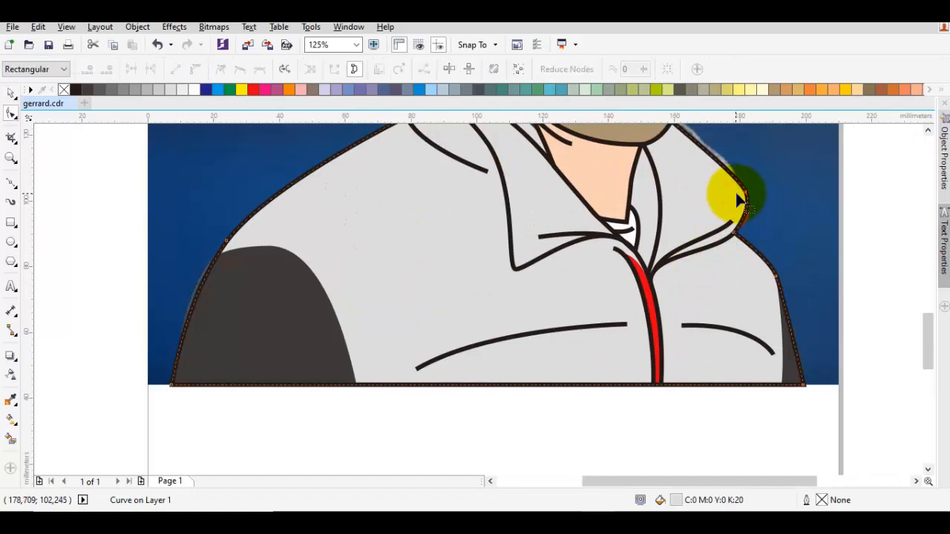
pyautogui.press('space')
pyautogui.press('space')
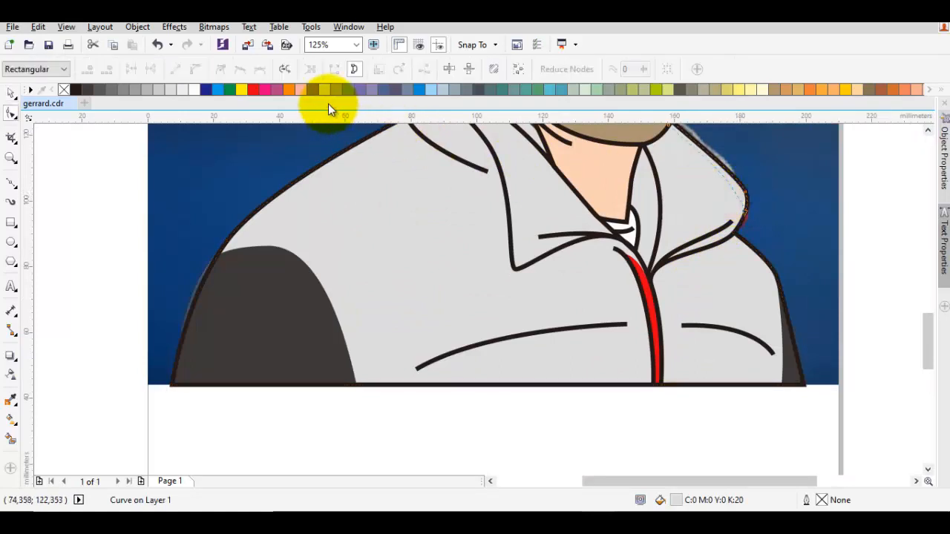
pyautogui.click(253, 90)
pyautogui.press('space')
pyautogui.press('Escape')
# Draw a curve just inside the larger collar flap's edge, from its upper fold down around the flap's pointed tip.
pyautogui.scroll(3, 529, 236)
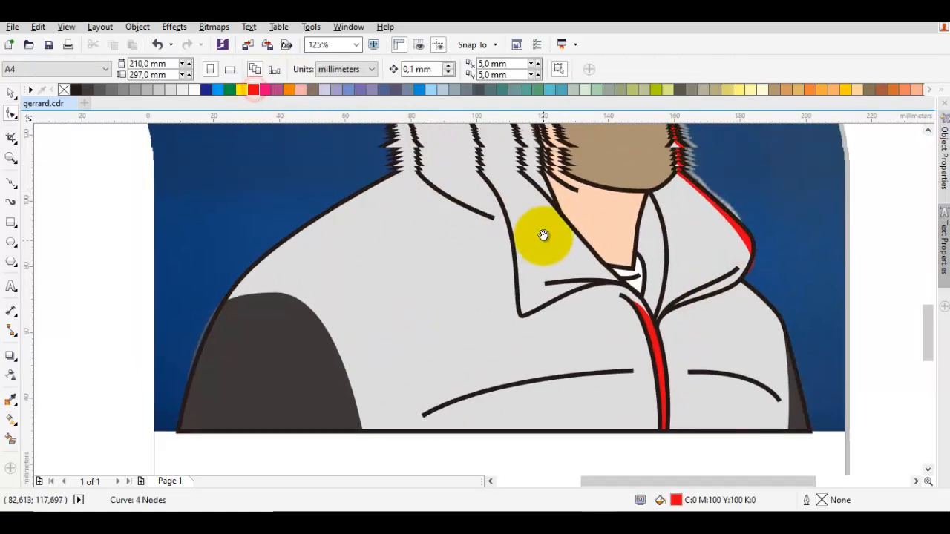
pyautogui.press('space')
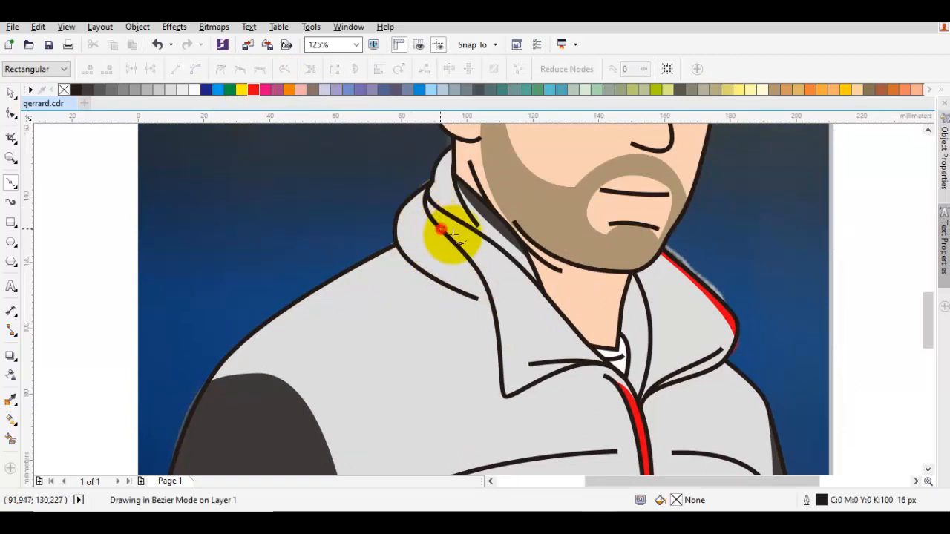
pyautogui.moveTo(453, 236); pyautogui.dragTo(523, 295)
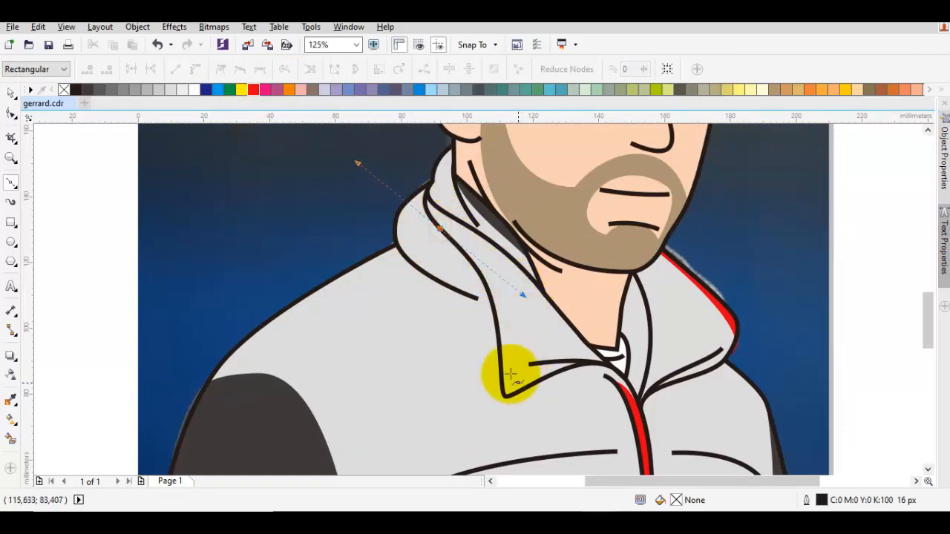
pyautogui.scroll(2, 511, 374)
pyautogui.moveTo(508, 376); pyautogui.dragTo(511, 418)
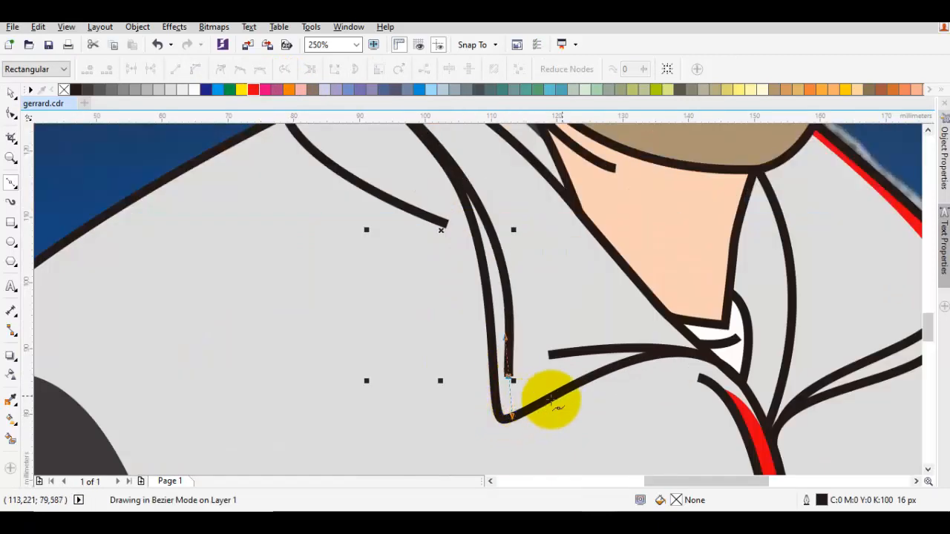
pyautogui.click(577, 383)
# Close the curve back up along the flap's black outline into a narrow strip about 31 mm wide and 51 mm high.
pyautogui.scroll(1, 500, 423)
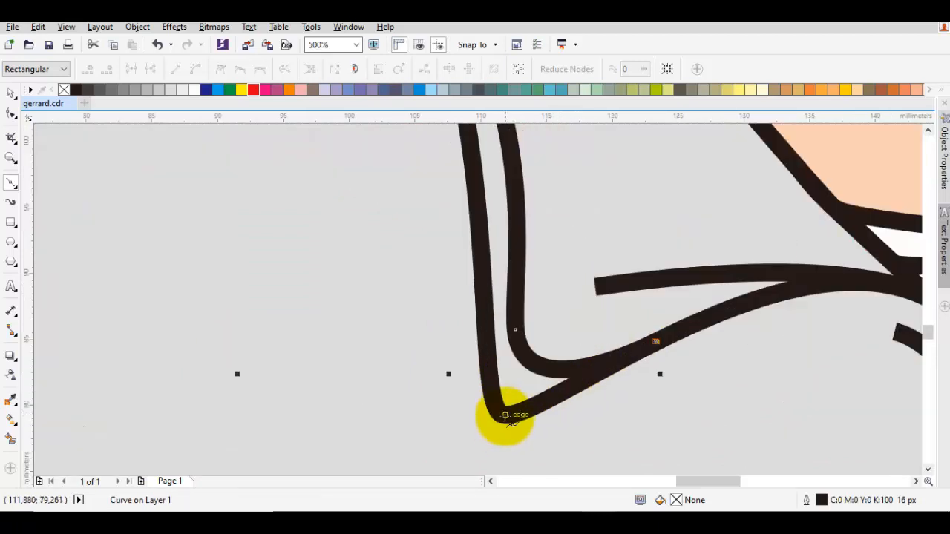
pyautogui.moveTo(484, 415); pyautogui.dragTo(479, 415)
pyautogui.scroll(-1, 473, 390)
pyautogui.moveTo(473, 290); pyautogui.dragTo(473, 258)
pyautogui.scroll(1, 473, 346)
pyautogui.moveTo(466, 198); pyautogui.dragTo(493, 319)
pyautogui.scroll(-1, 493, 319)
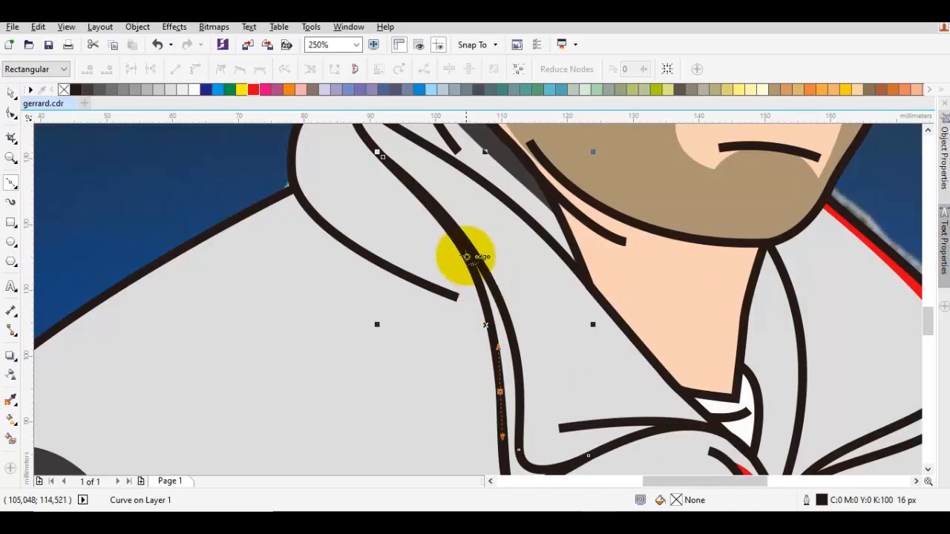
pyautogui.moveTo(379, 155); pyautogui.dragTo(515, 275)
pyautogui.scroll(-1, 518, 291)
# Weld the new collar strip to the red edge piece on the opposite collar flap.
pyautogui.press('space')
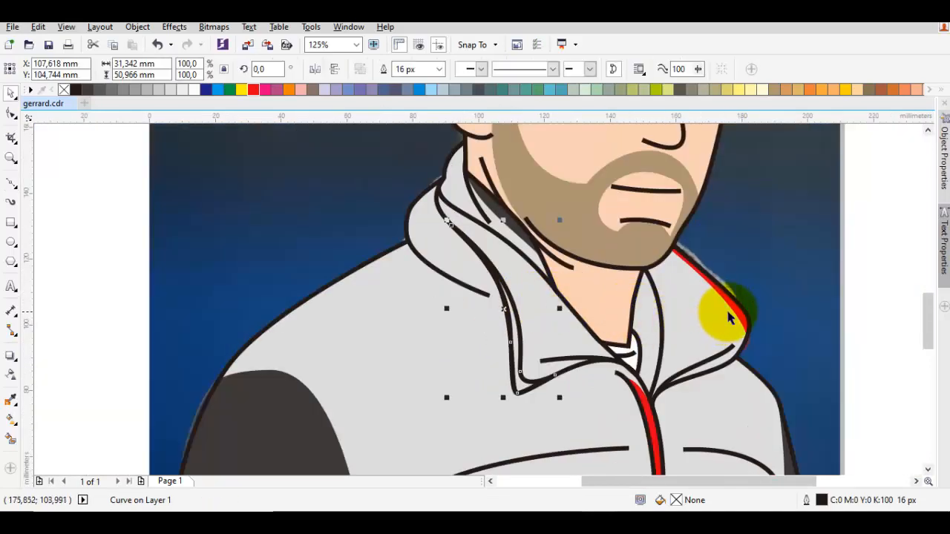
pyautogui.keyDown('shift'); pyautogui.click(737, 318); pyautogui.keyUp('shift')
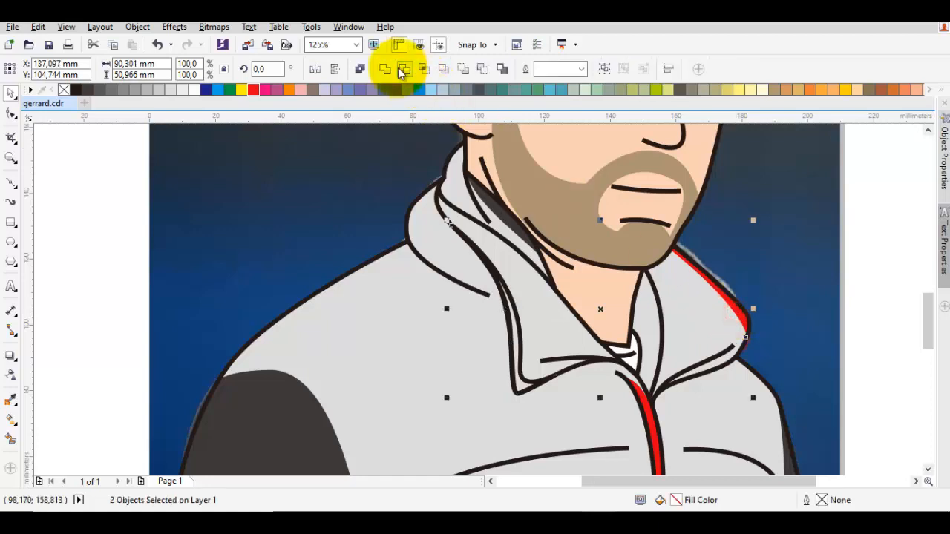
pyautogui.click(382, 67)
# Place a copy of the complete traced portrait beside the page and undo it.
pyautogui.scroll(-1, 732, 297)
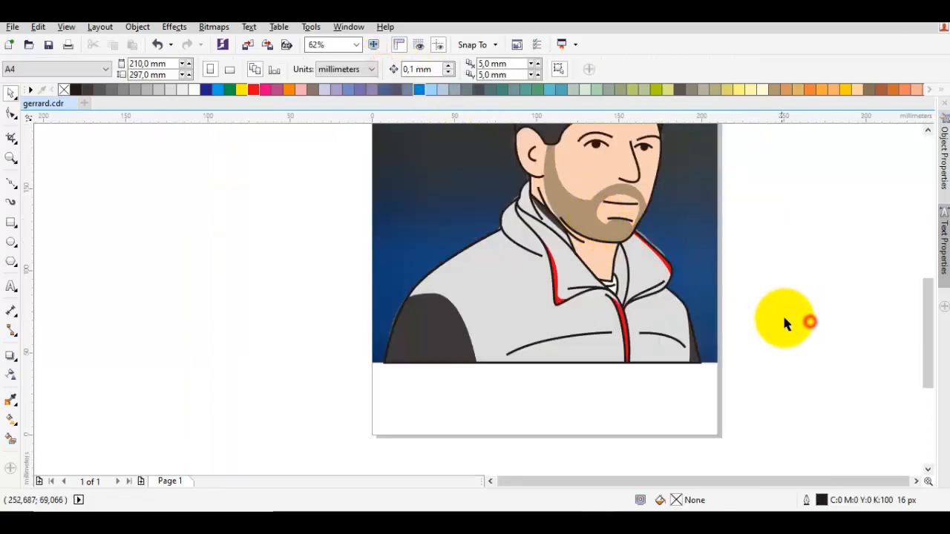
pyautogui.scroll(-1, 772, 320)
pyautogui.moveTo(795, 408); pyautogui.dragTo(519, 199)
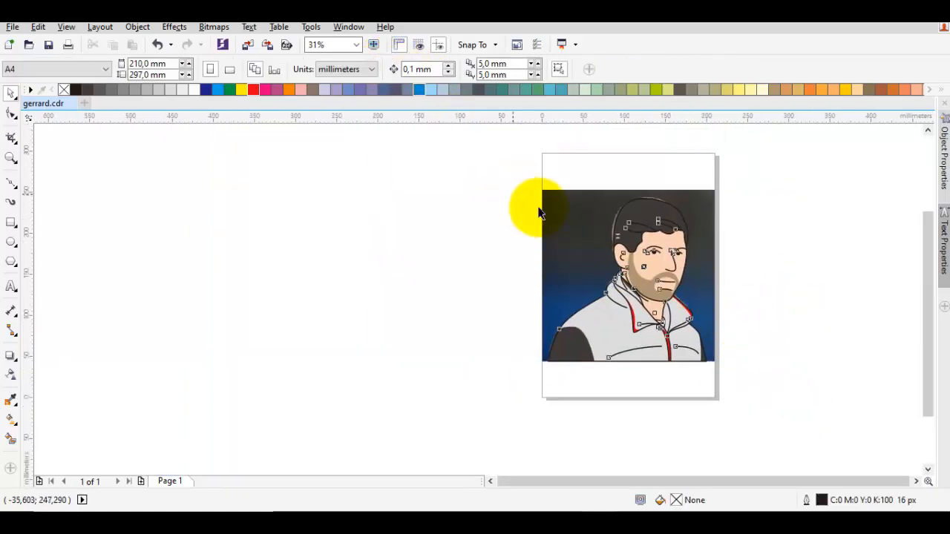
pyautogui.moveTo(568, 269); pyautogui.dragTo(786, 268)
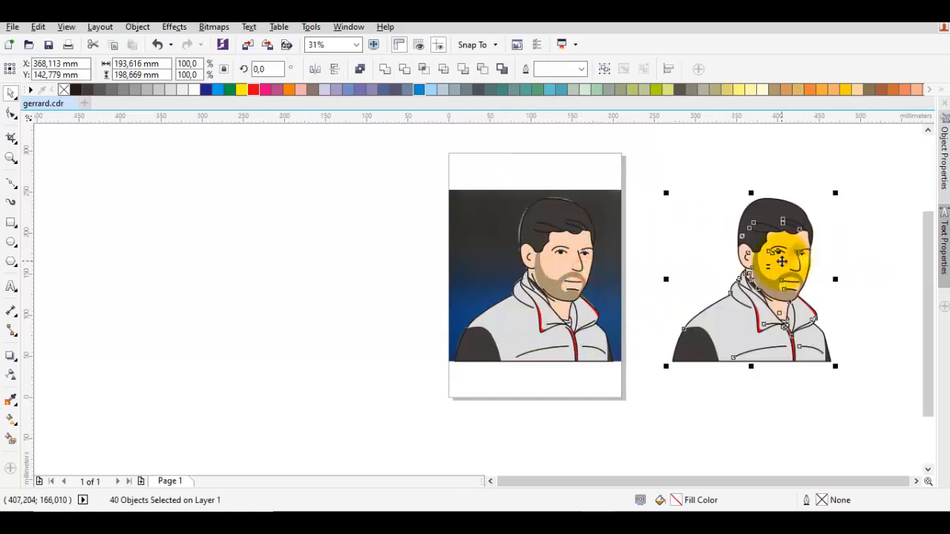
pyautogui.rightClick(786, 268)
pyautogui.click(721, 258)
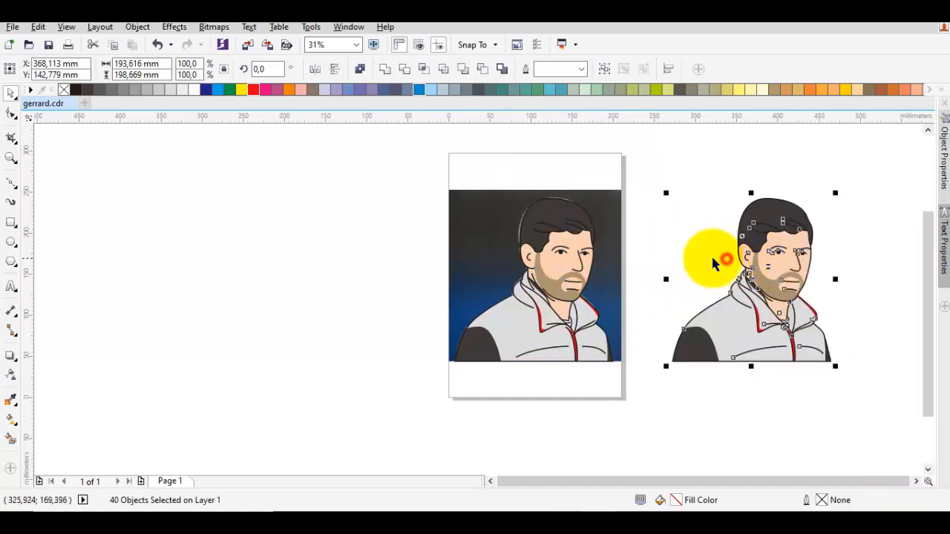
pyautogui.hotkey('ctrl', 'z')
# Move the source photo sideways and undo the move.
pyautogui.click(734, 191)
pyautogui.moveTo(599, 209); pyautogui.dragTo(636, 208)
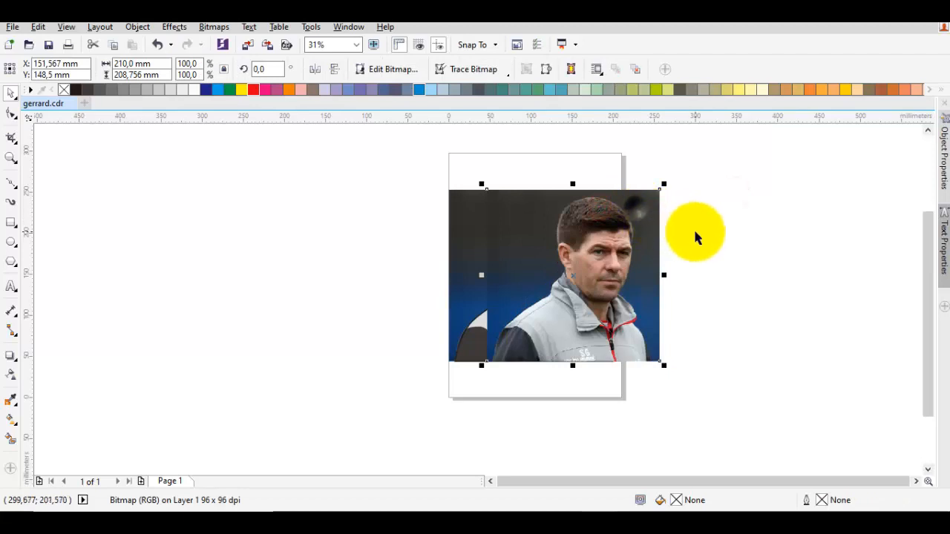
pyautogui.hotkey('ctrl', 'z')
# Place a copy of the skin-coloured face shape beside the portrait and remove the fill from the original face shape.
pyautogui.scroll(4, 564, 264)
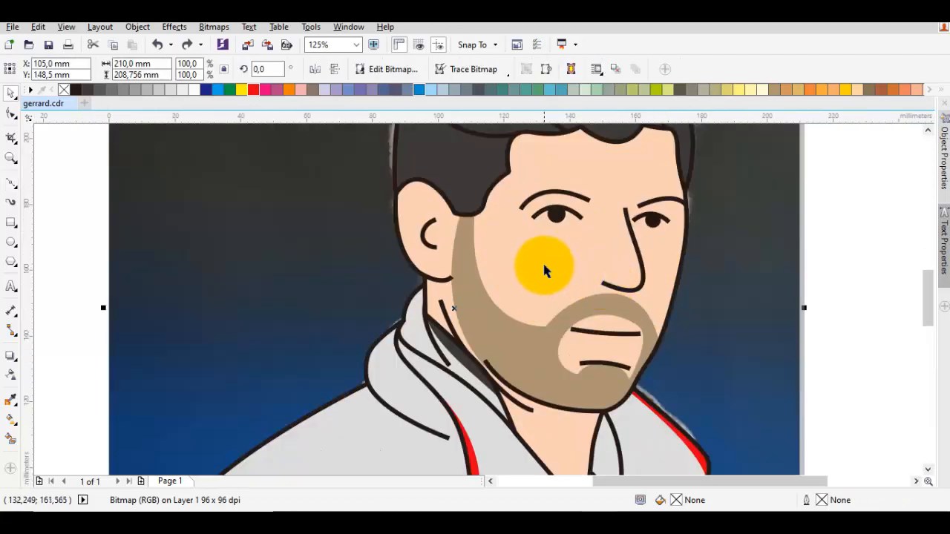
pyautogui.click(544, 262)
pyautogui.scroll(-3, 544, 262)
pyautogui.moveTo(544, 262); pyautogui.dragTo(361, 255)
pyautogui.click(537, 256)
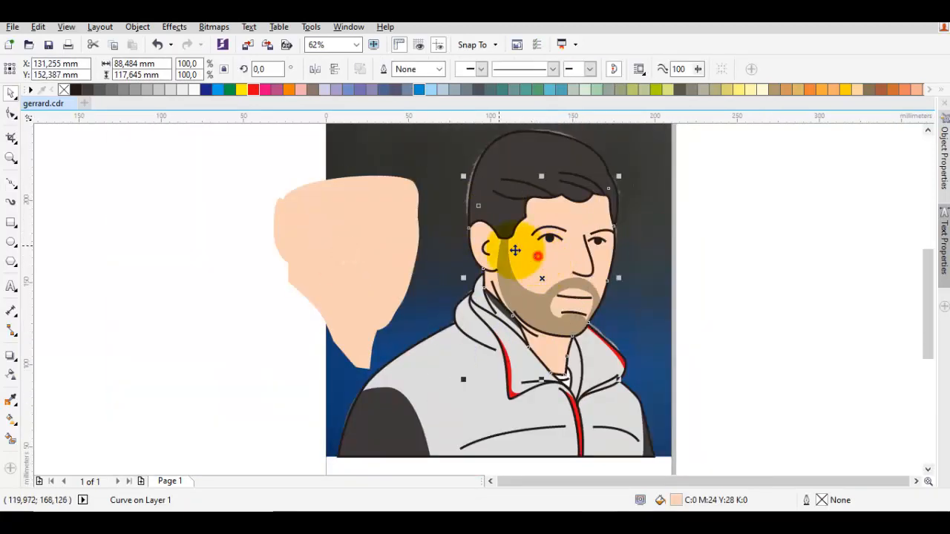
pyautogui.click(64, 90)
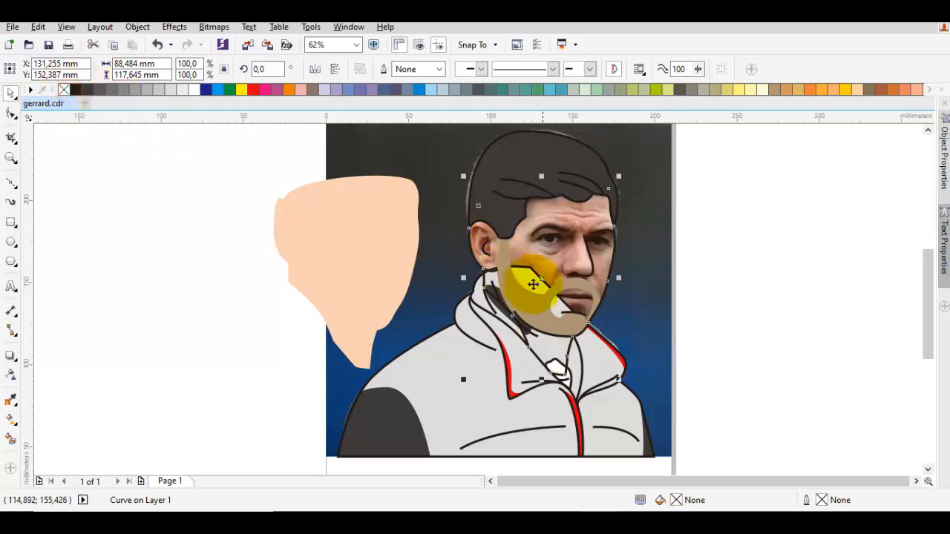
pyautogui.press('Escape')
# Draw 16 px smile lines on both sides of the nose, the one on the wider cheek about 6 mm wide and 10 mm high.
pyautogui.scroll(4, 566, 282)
pyautogui.scroll(4, 522, 257)
pyautogui.press('F5')
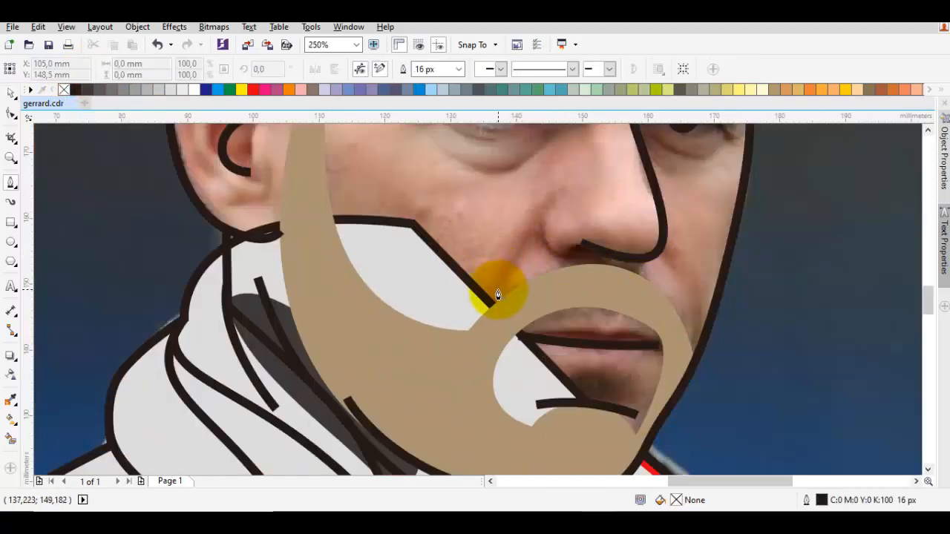
pyautogui.moveTo(497, 295); pyautogui.dragTo(526, 256)
pyautogui.click(541, 230)
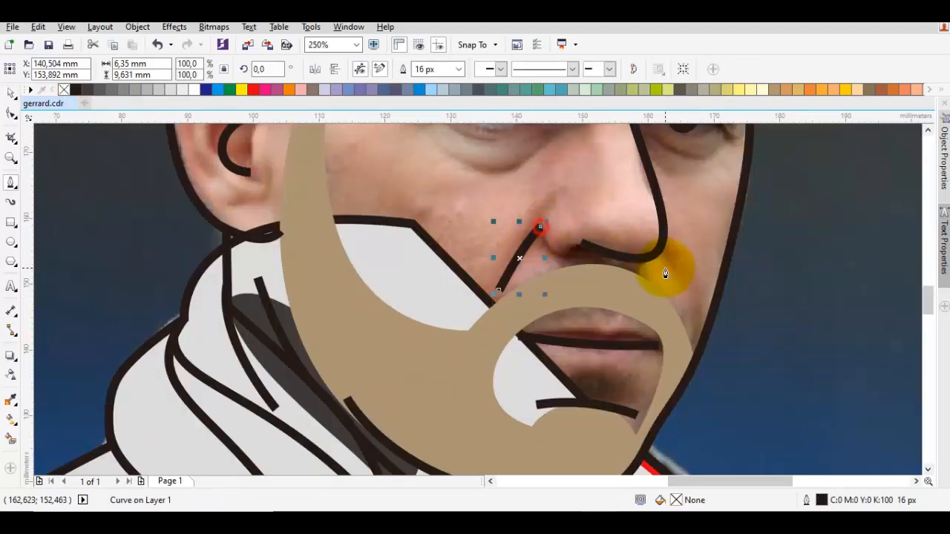
pyautogui.moveTo(691, 297); pyautogui.dragTo(670, 258)
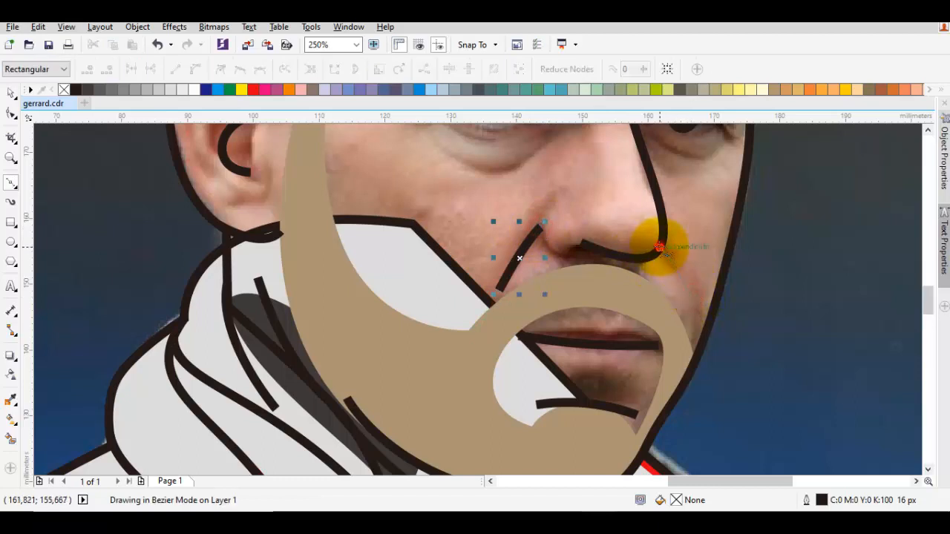
# Fill the original face shape with the skin colour sampled from its copy and delete the copy beside the portrait.
pyautogui.scroll(-2, 662, 250)
pyautogui.press('i')
pyautogui.click(266, 193)
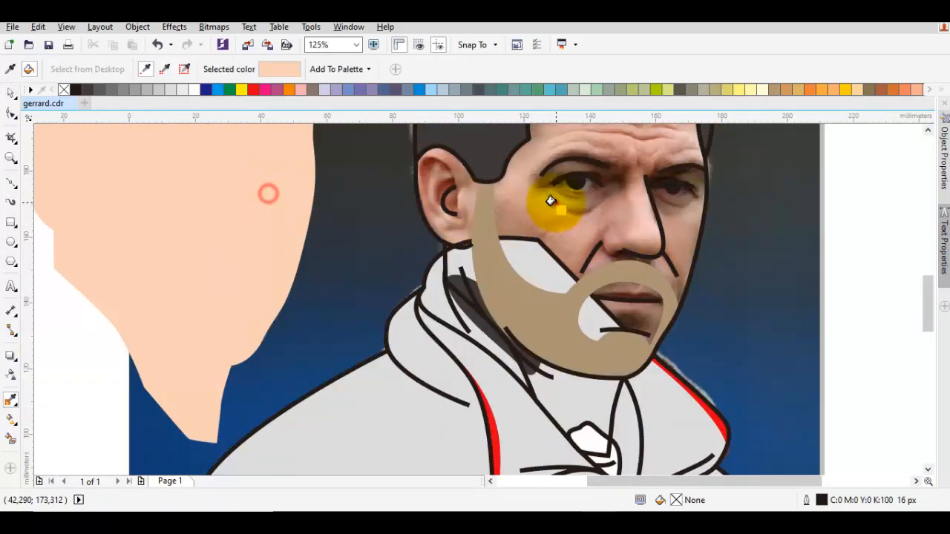
pyautogui.click(553, 202)
pyautogui.press('space')
pyautogui.click(245, 222)
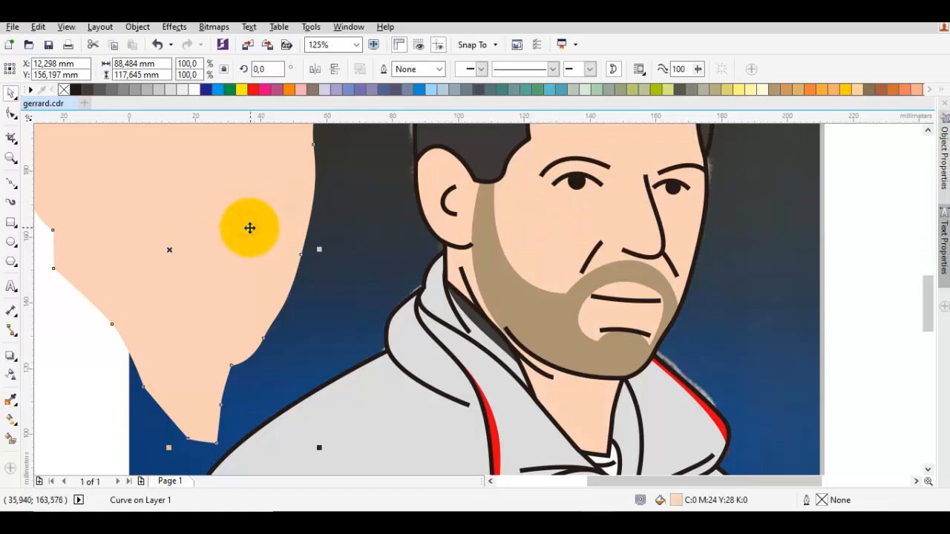
pyautogui.press('Escape')
pyautogui.scroll(-4, 423, 307)
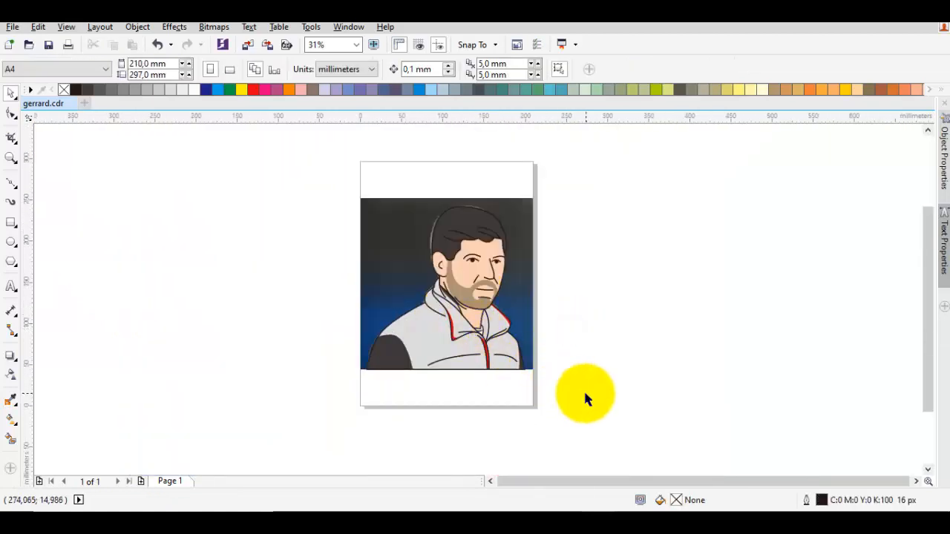
# Place a copy of the complete traced portrait beside the page, without the source photo, and group its objects.
pyautogui.moveTo(583, 389); pyautogui.dragTo(340, 217)
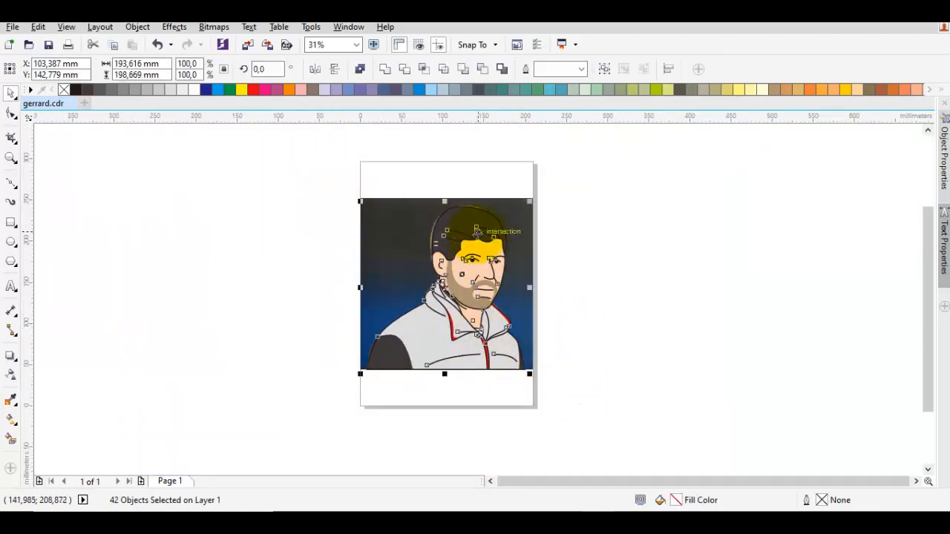
pyautogui.moveTo(476, 235); pyautogui.dragTo(656, 239)
pyautogui.rightClick(656, 239)
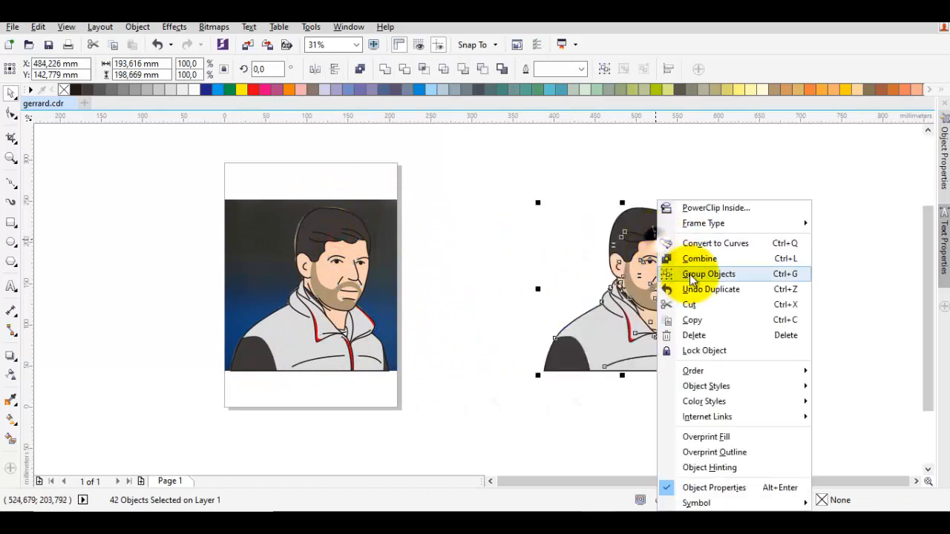
pyautogui.click(699, 270)
pyautogui.click(723, 269)
pyautogui.scroll(2, 663, 293)
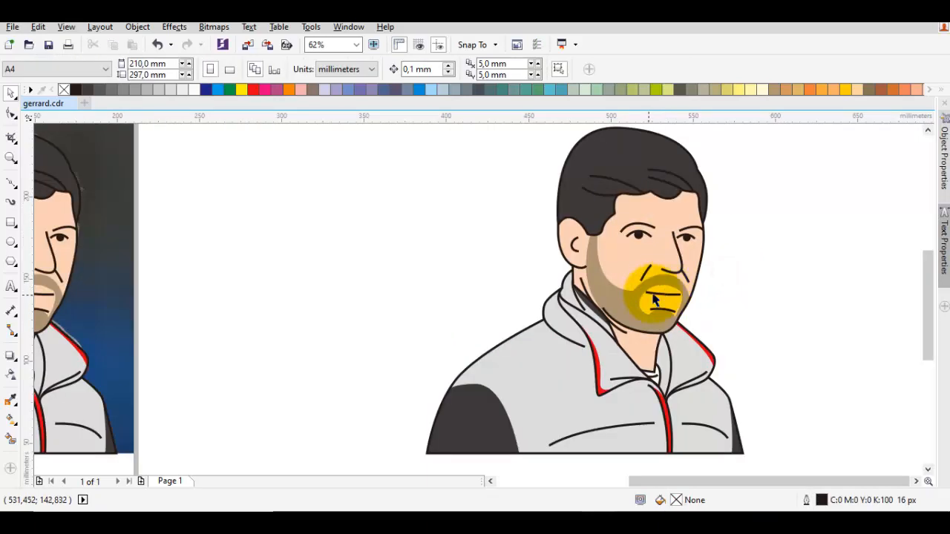
pyautogui.scroll(-2, 599, 297)
pyautogui.scroll(2, 555, 278)
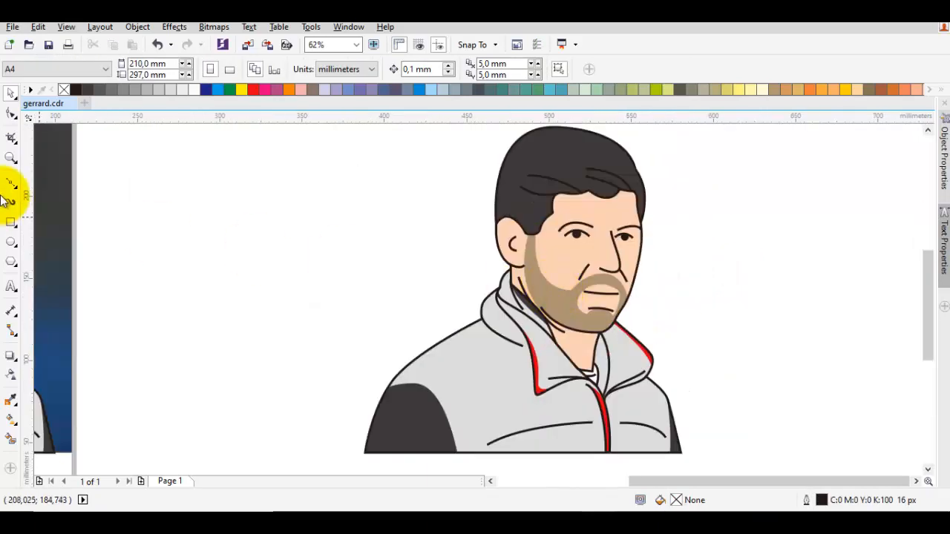
# Add a red rectangle without outline, about 174 mm wide and 149 mm high, behind the copied portrait.
pyautogui.click(11, 222)
pyautogui.scroll(-1, 391, 247)
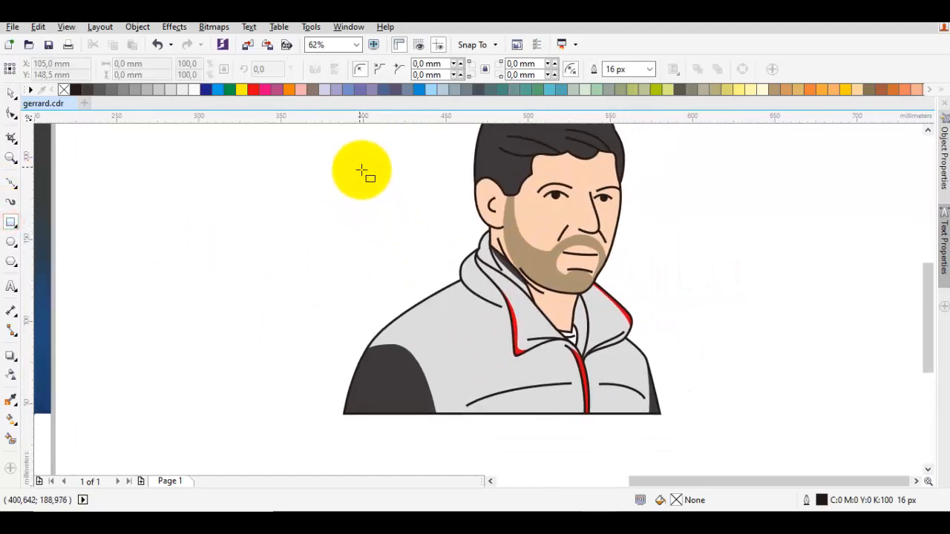
pyautogui.moveTo(363, 141); pyautogui.dragTo(650, 386)
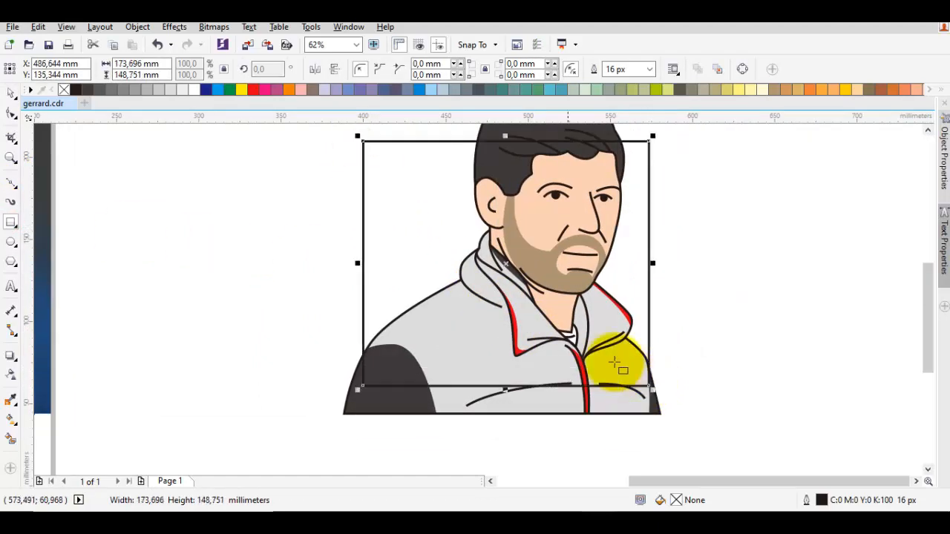
pyautogui.click(254, 91)
pyautogui.rightClick(423, 177)
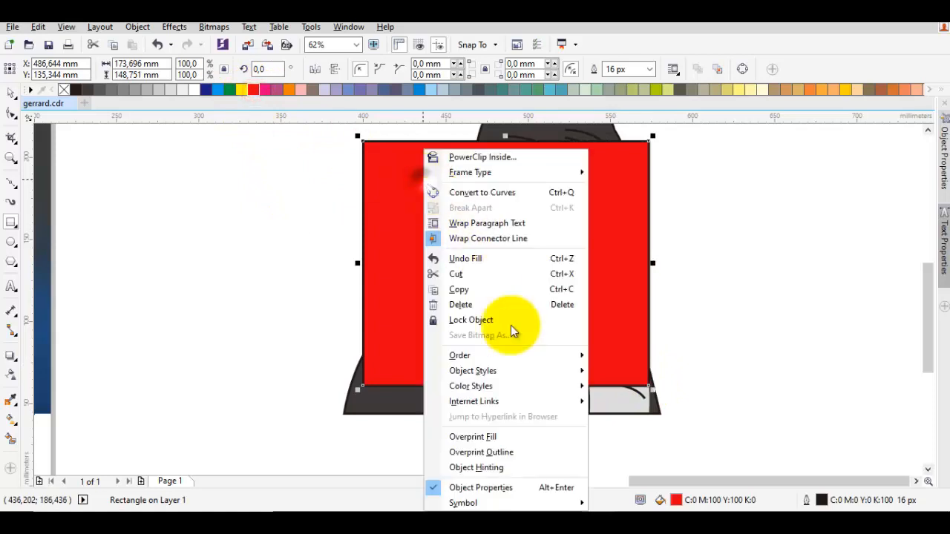
pyautogui.moveTo(510, 358)
pyautogui.click(645, 407)
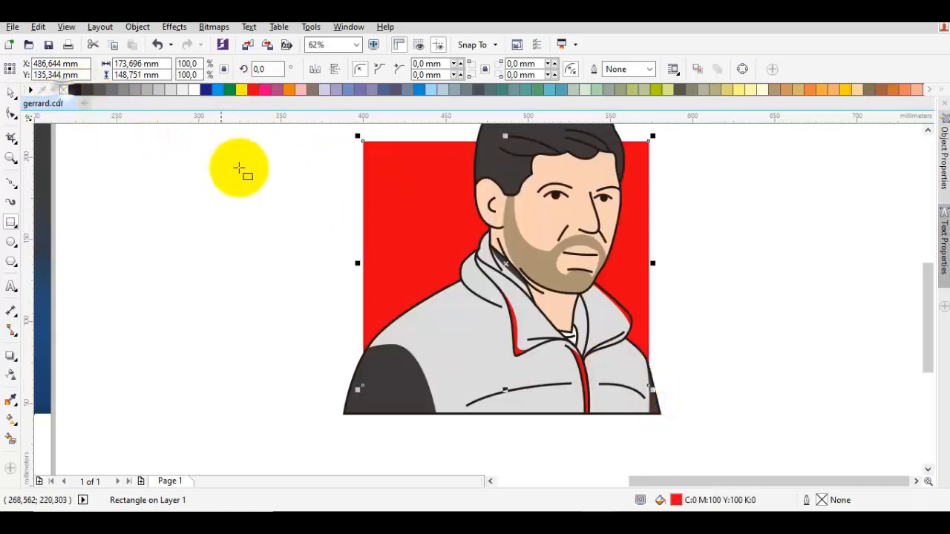
pyautogui.click(239, 168)
# Group the copied portrait with its red background rectangle and save the drawing.
pyautogui.scroll(-2, 408, 266)
pyautogui.moveTo(587, 385); pyautogui.dragTo(285, 132)
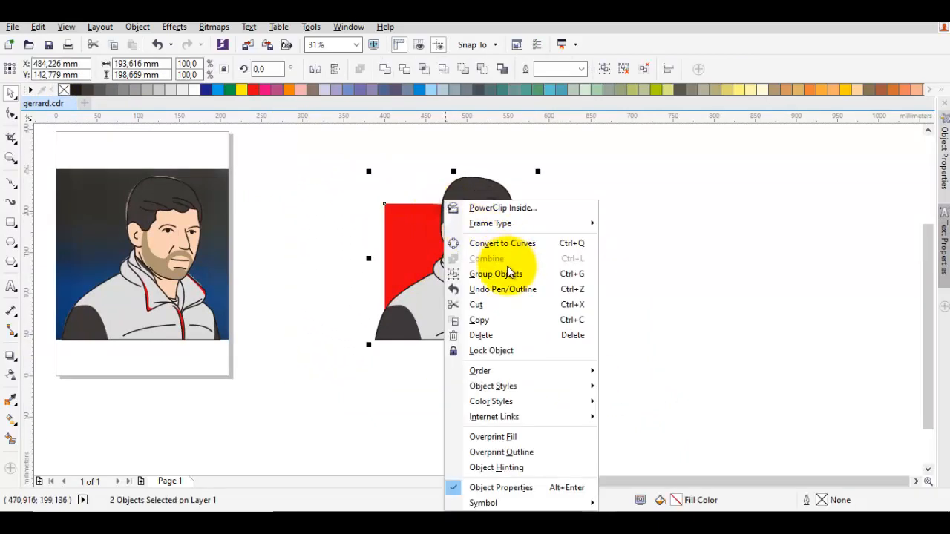
pyautogui.click(507, 274)
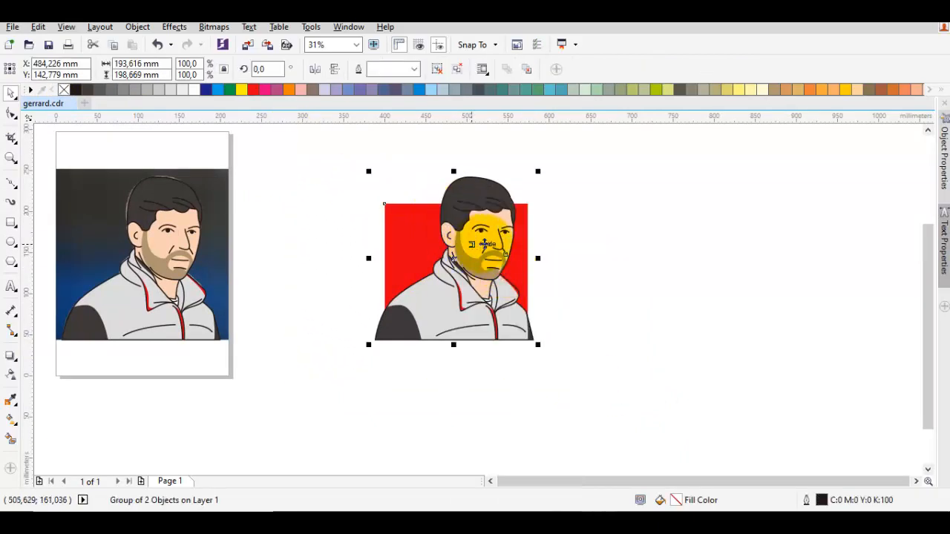
pyautogui.click(616, 256)
pyautogui.moveTo(521, 272); pyautogui.dragTo(512, 290)
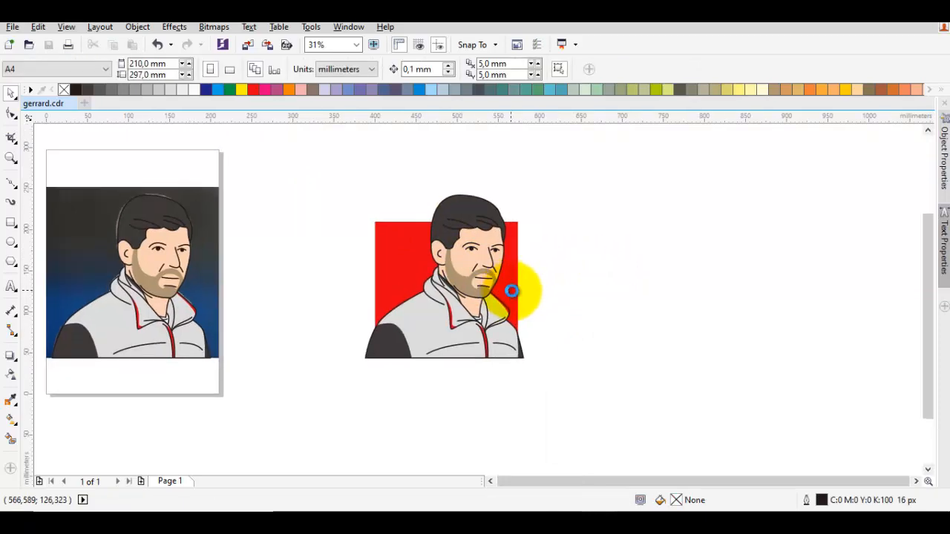
pyautogui.click(538, 509)
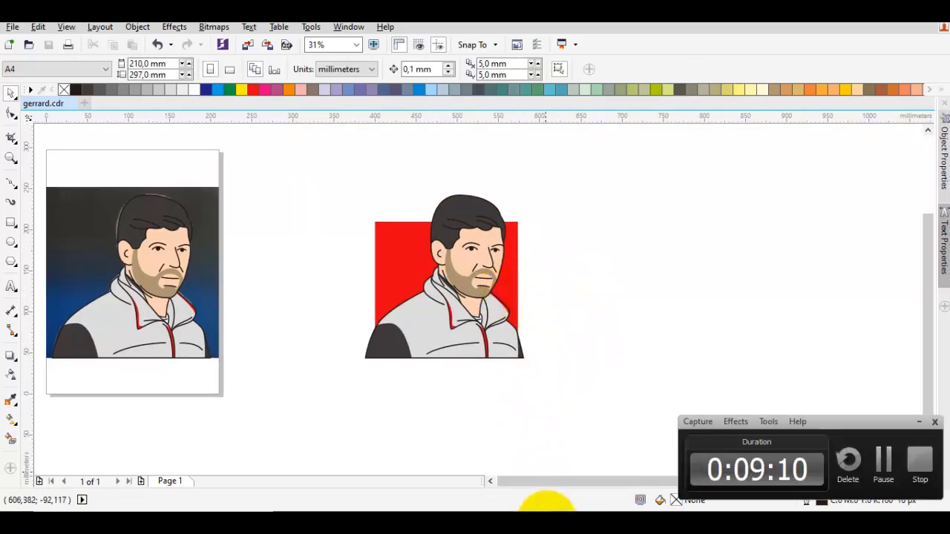
pyautogui.click(916, 458)
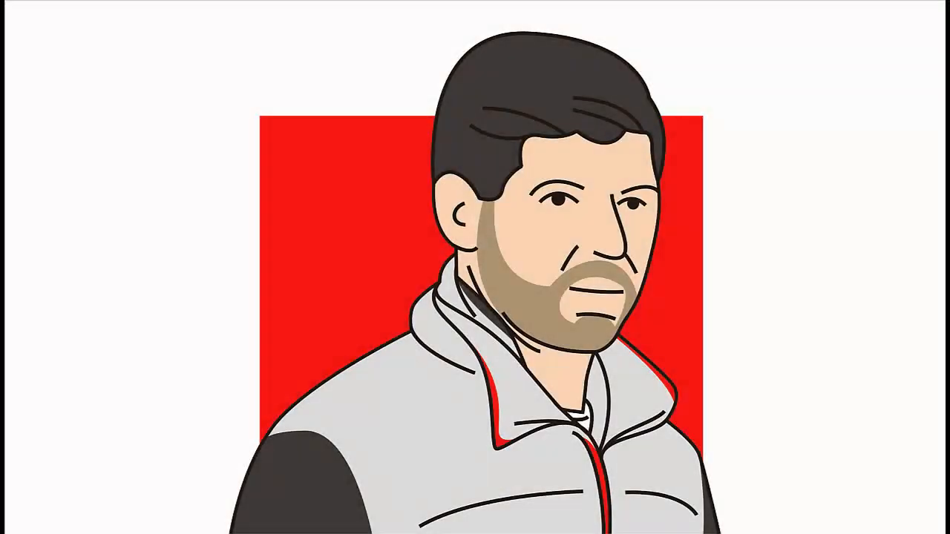